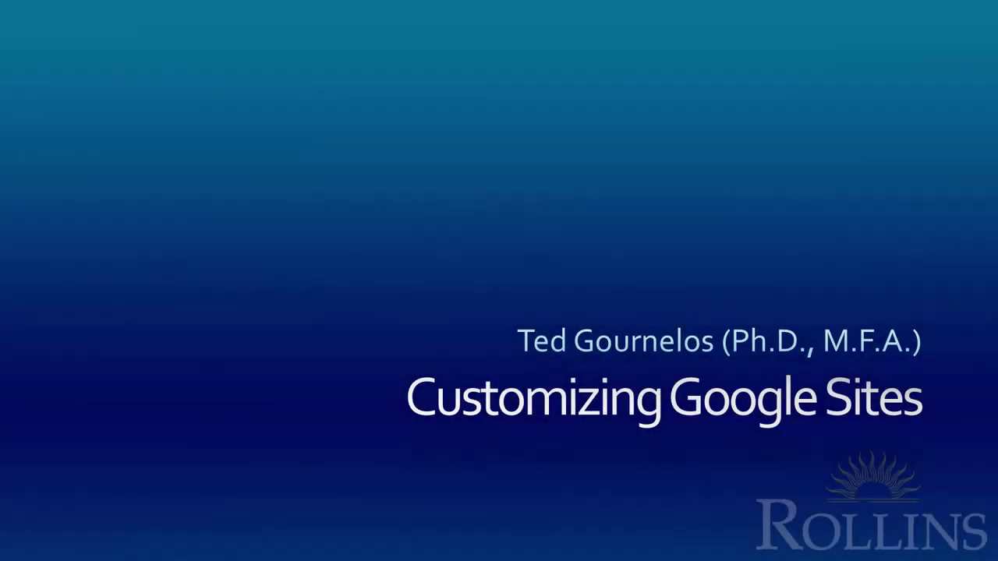
Step: Advance to the Overview slide and reveal its Backgrounds and Creating and Using a Logo bullets
key(Right)
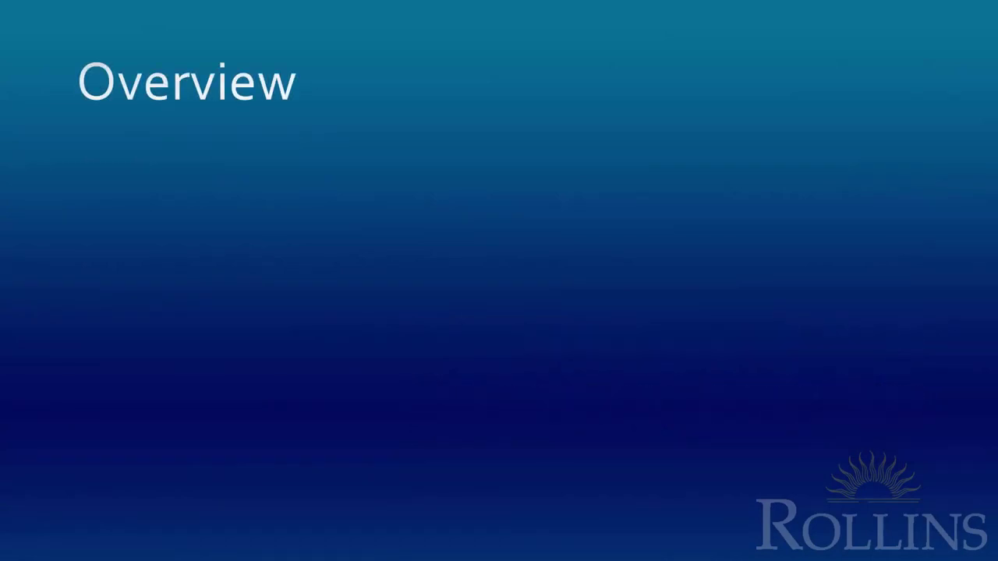
key(Right)
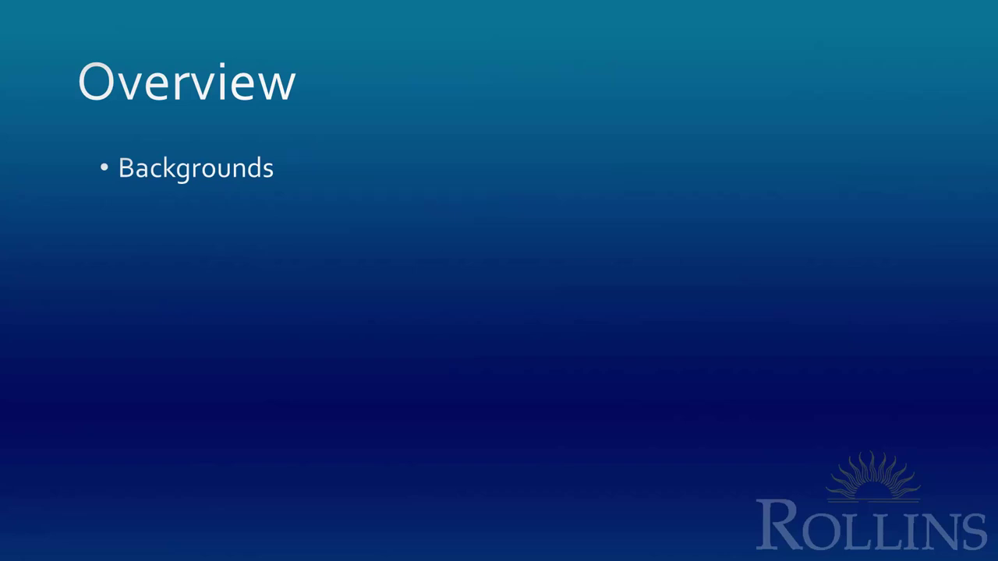
key(Right)
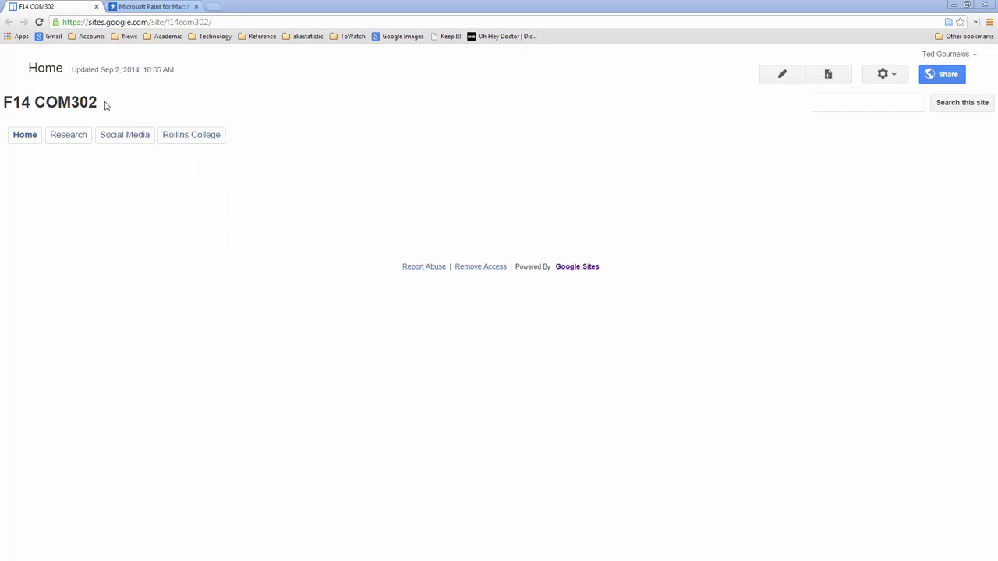
Step: Switch the site into Edit site layout mode and open the Configure site header settings
click(881, 78)
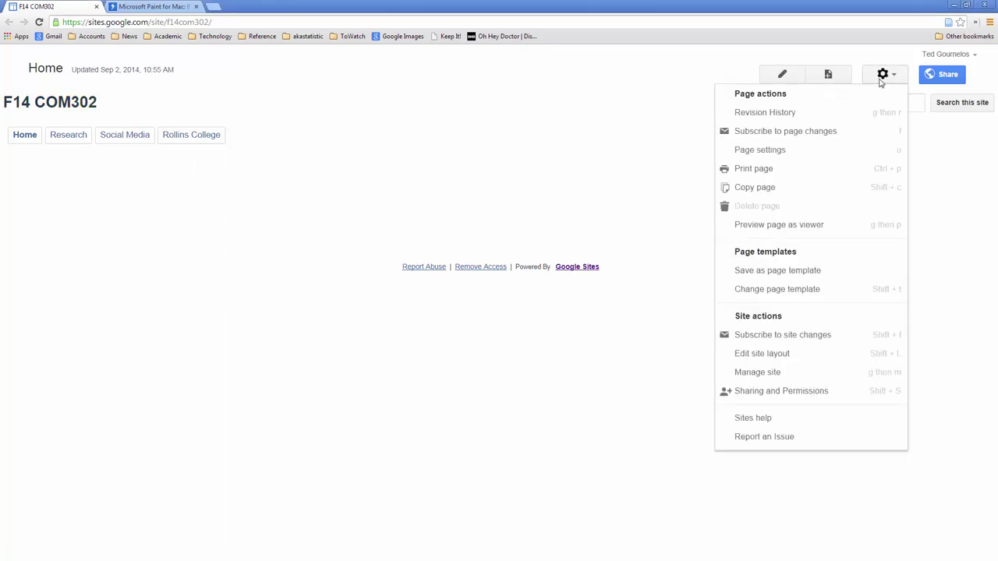
click(804, 353)
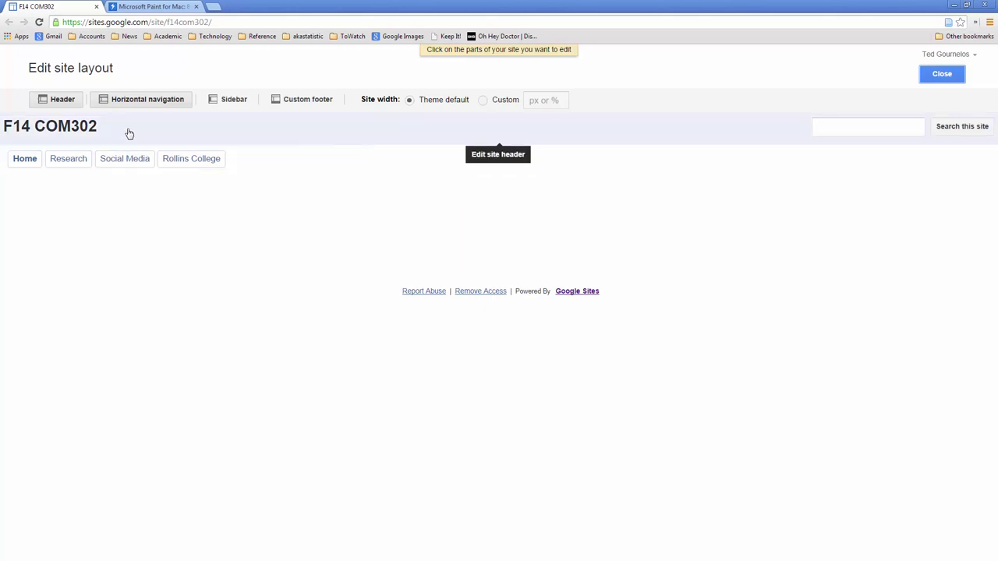
click(129, 135)
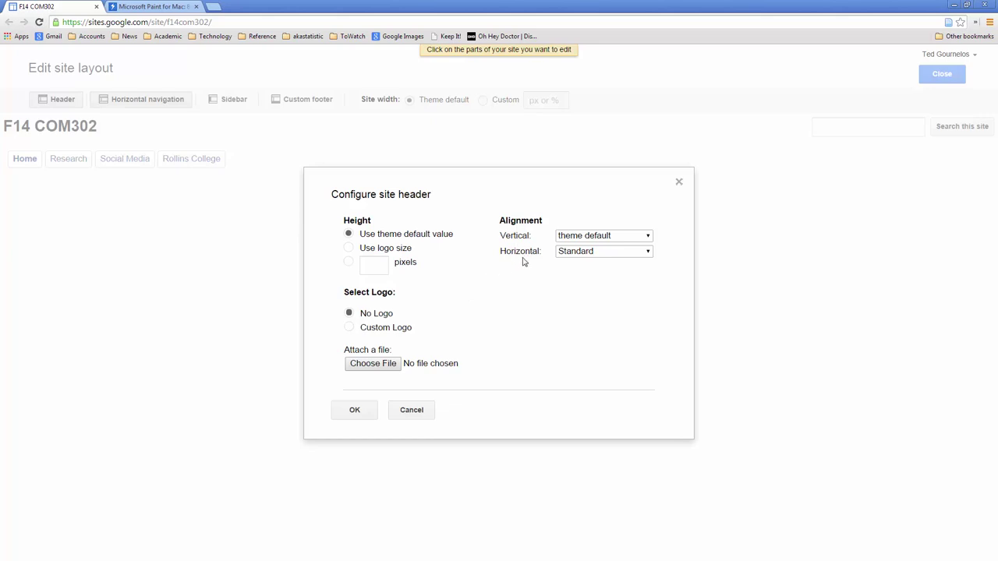
Step: Leave header alignment at theme default and Standard, then bring the Photoshop logo file forward
click(572, 239)
click(573, 247)
click(575, 252)
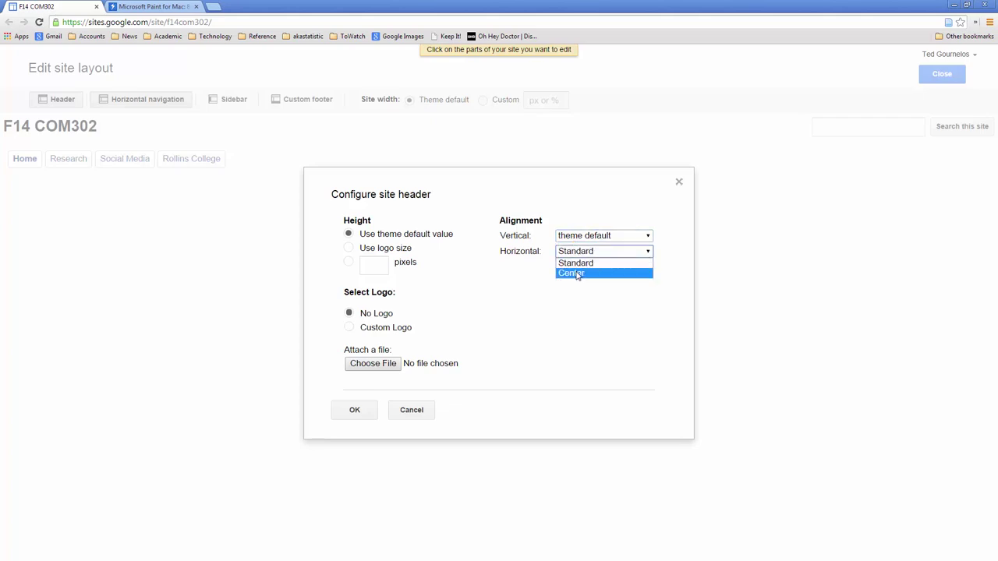
click(578, 258)
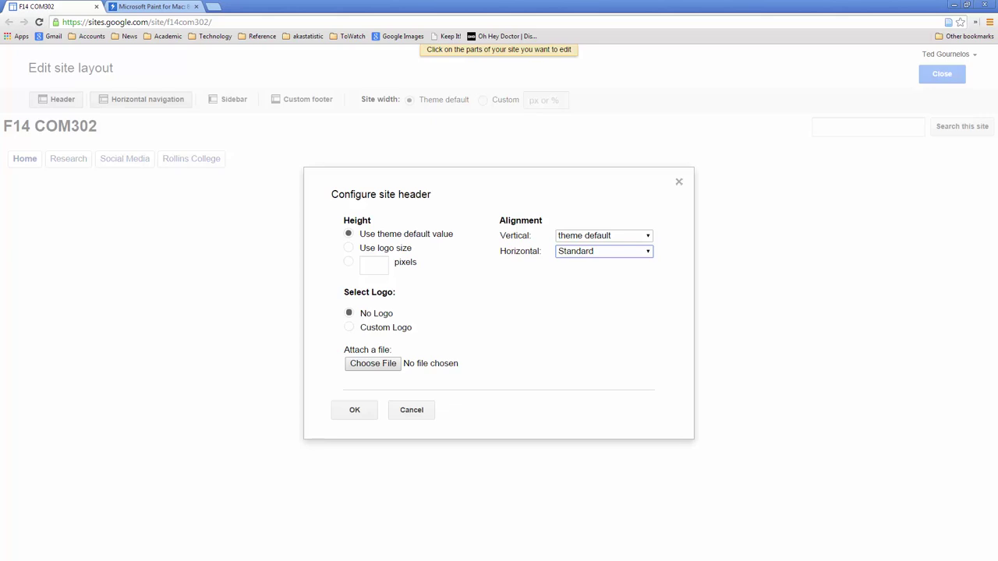
key(alt+Tab)
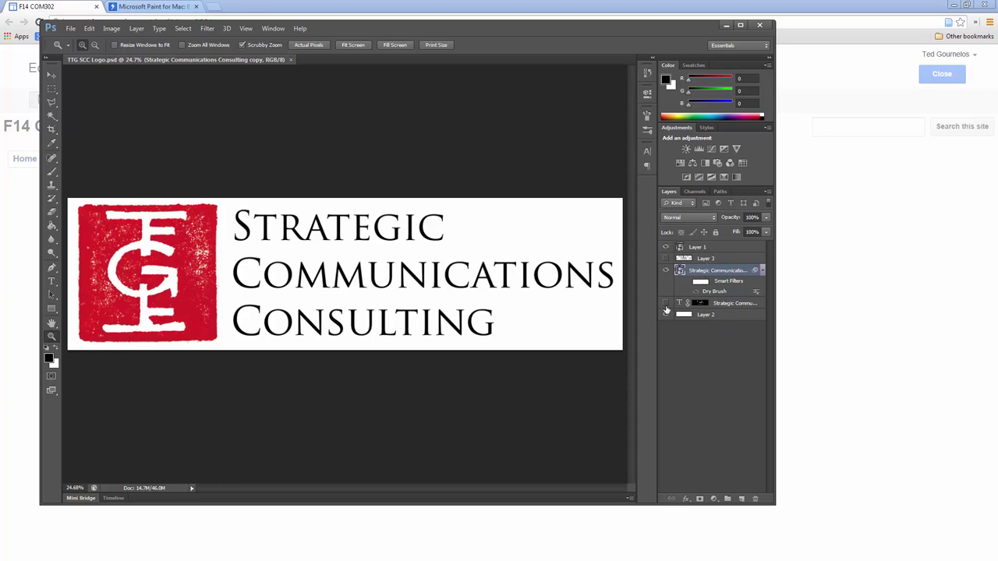
Step: Toggle each layer's visibility, finishing with the white background layer hidden to show transparency
click(666, 315)
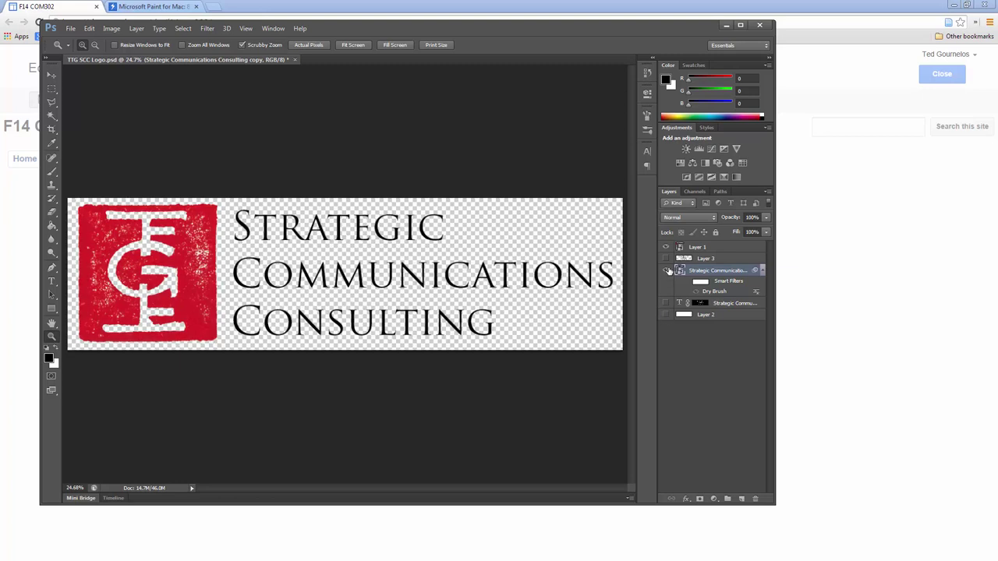
click(666, 269)
click(666, 248)
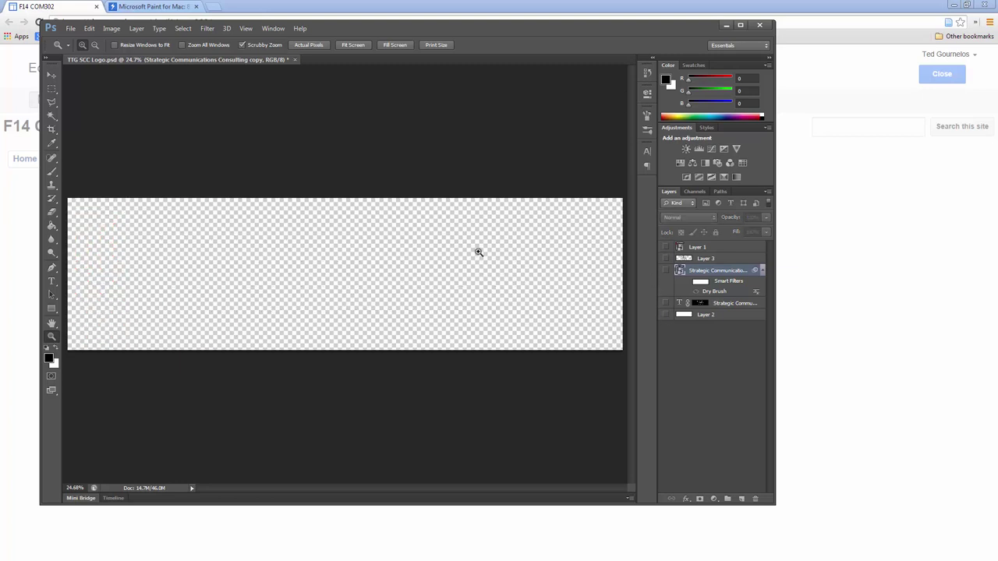
click(665, 248)
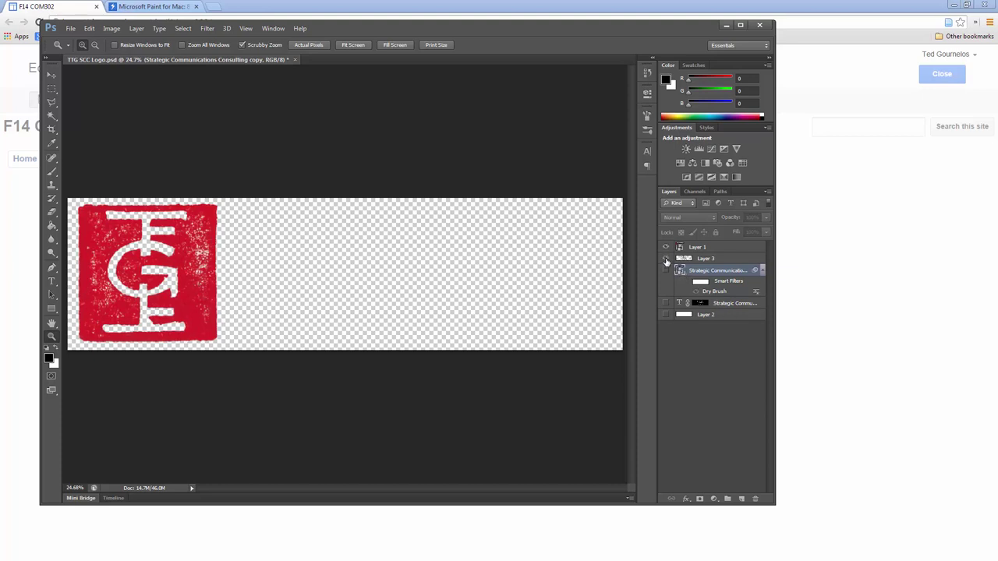
click(667, 262)
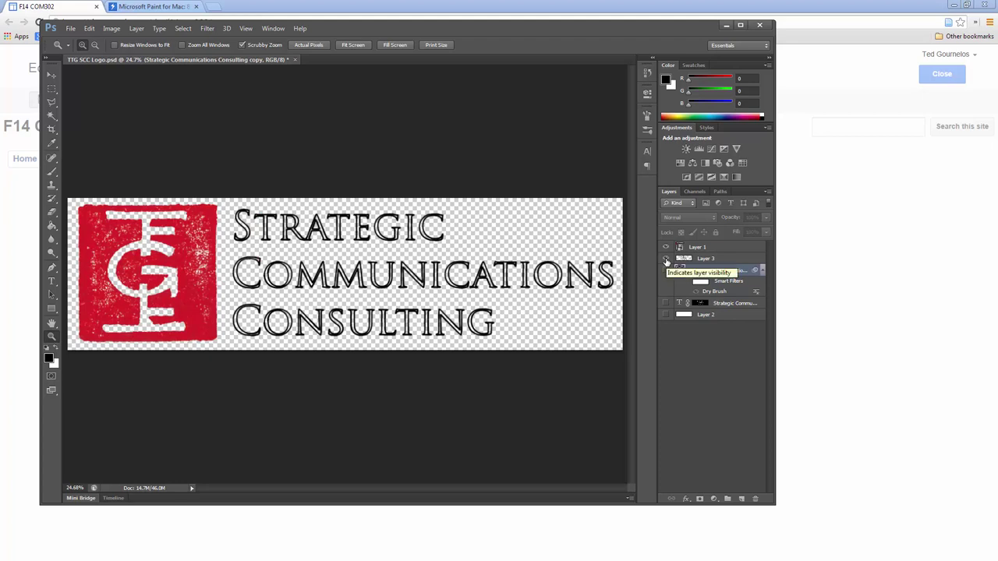
click(667, 262)
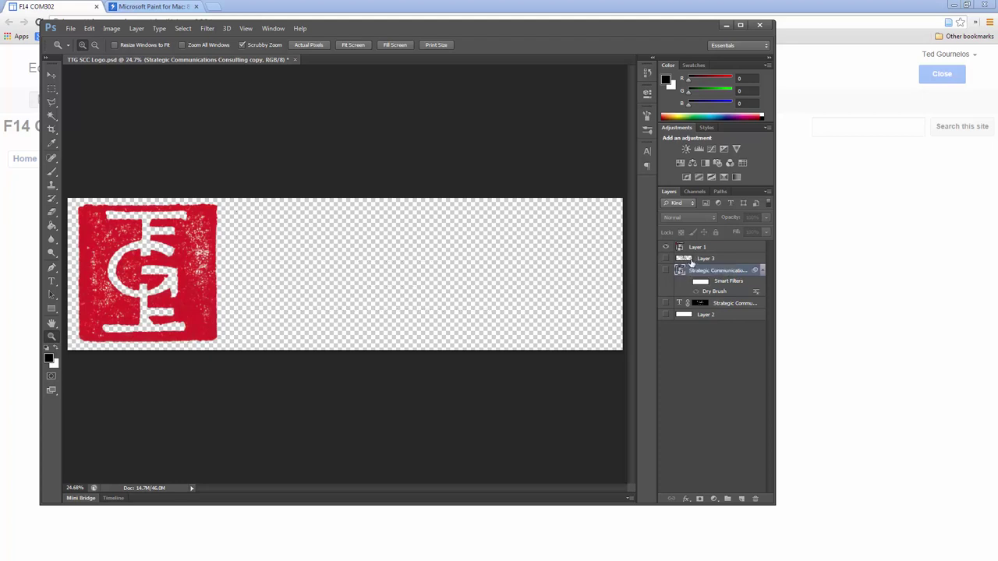
click(665, 271)
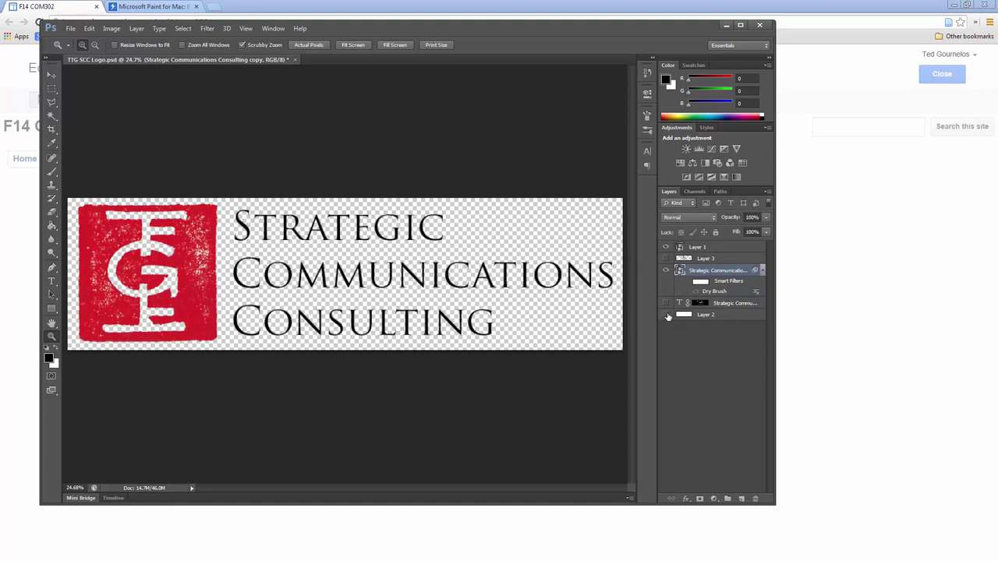
click(665, 315)
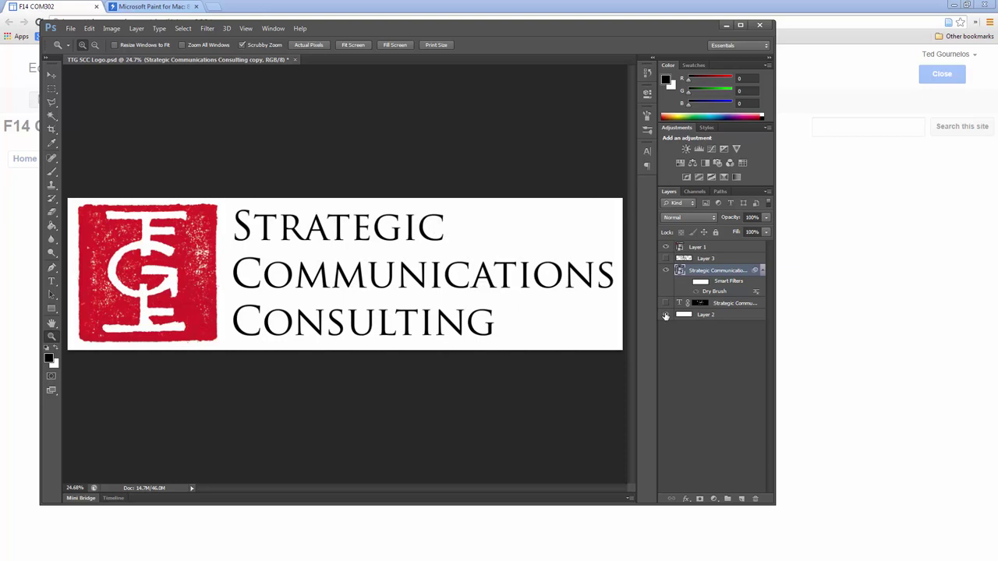
click(665, 315)
click(665, 315)
click(665, 315)
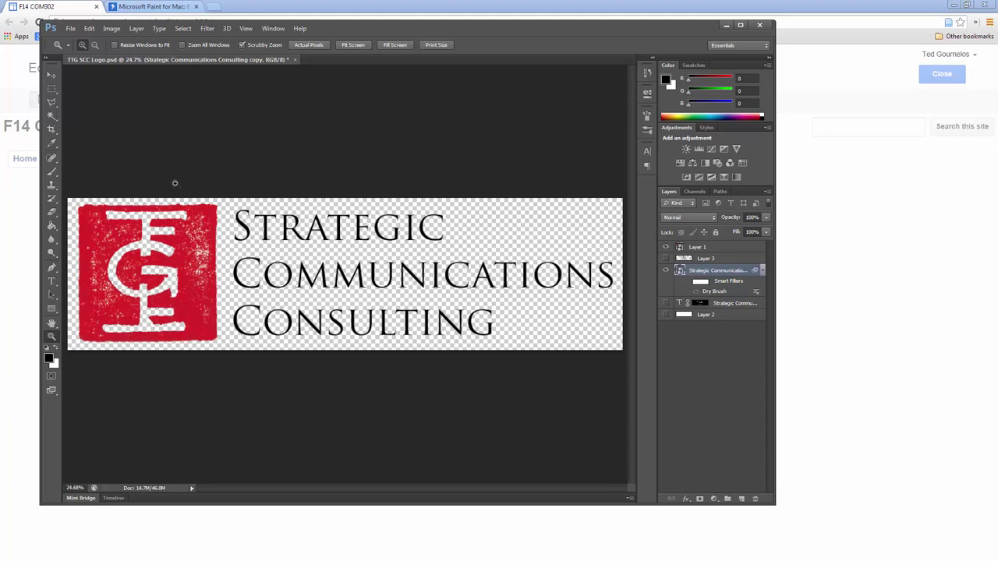
Step: Create a new 3 × 1.5 inch document at 300 pixels/inch with a transparent background
click(70, 28)
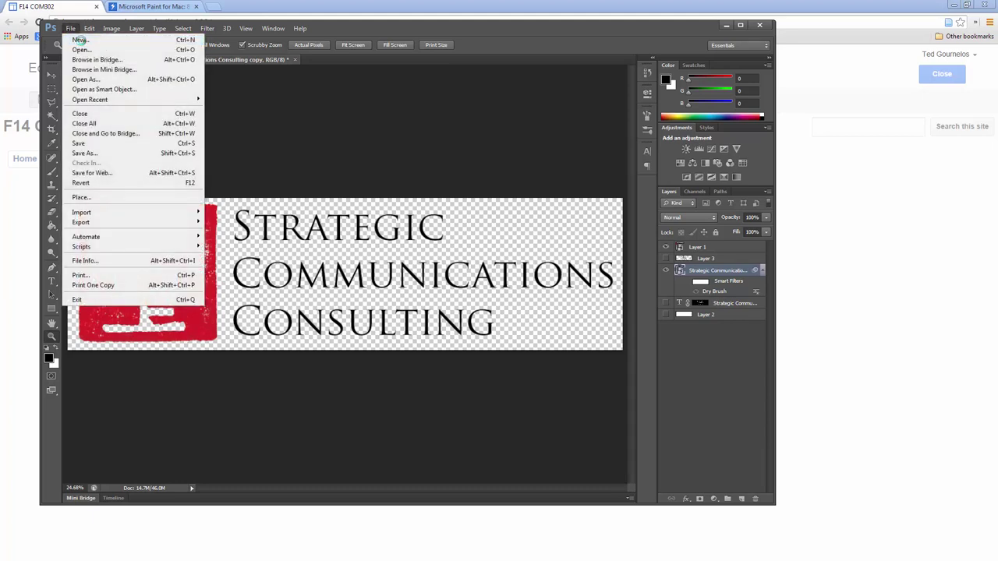
click(78, 40)
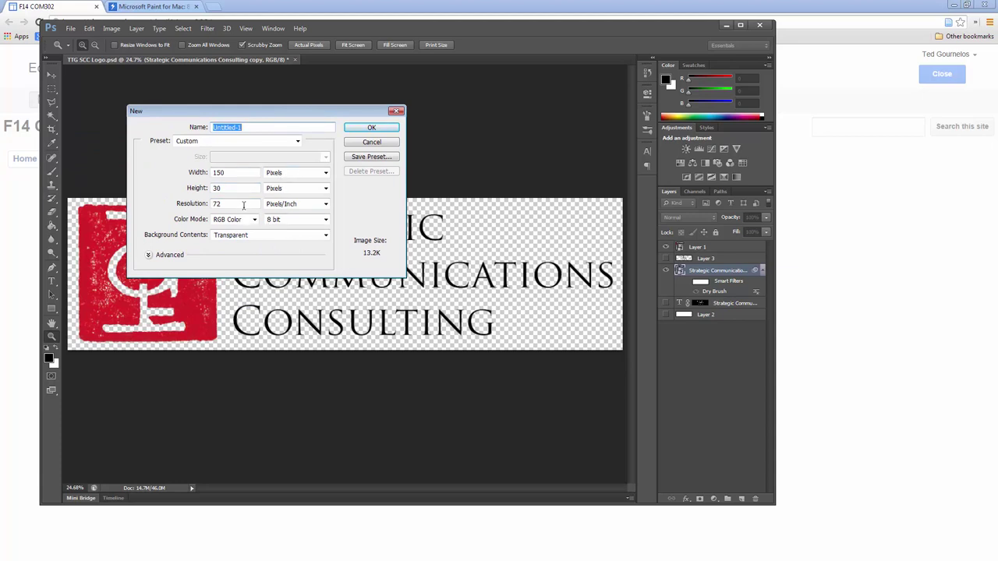
click(207, 204)
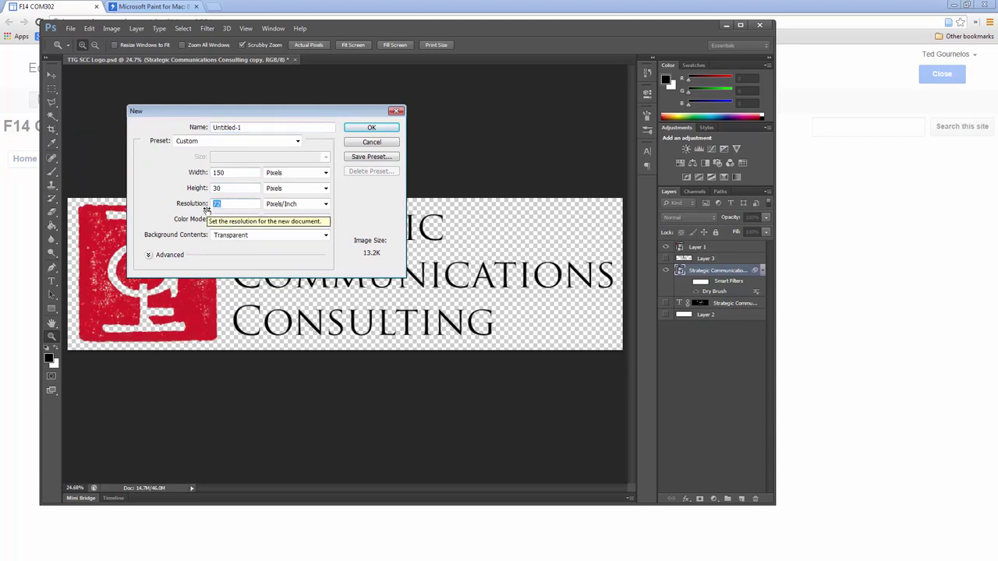
text(300)
click(292, 173)
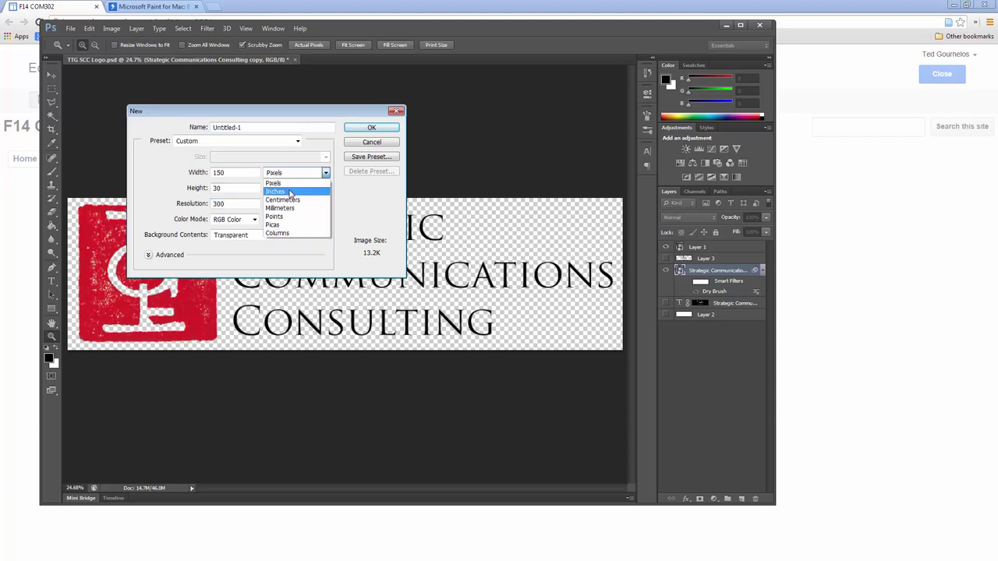
click(281, 190)
click(290, 188)
click(289, 191)
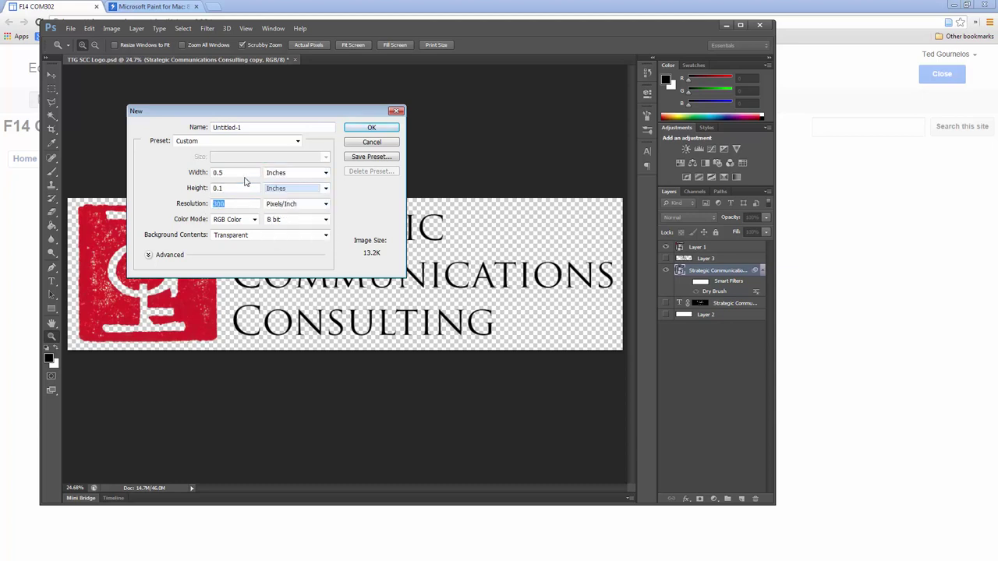
double_click(243, 172)
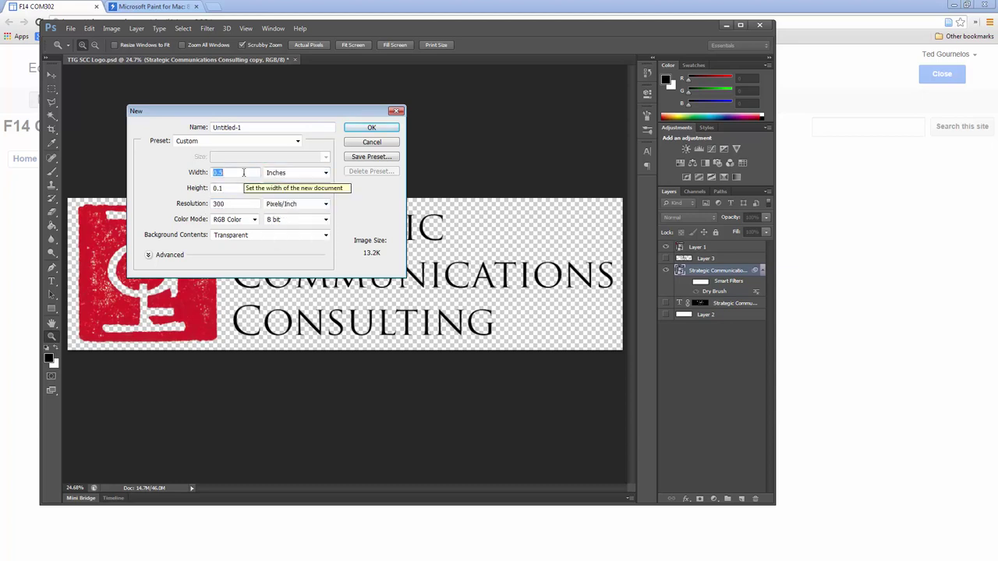
text(3)
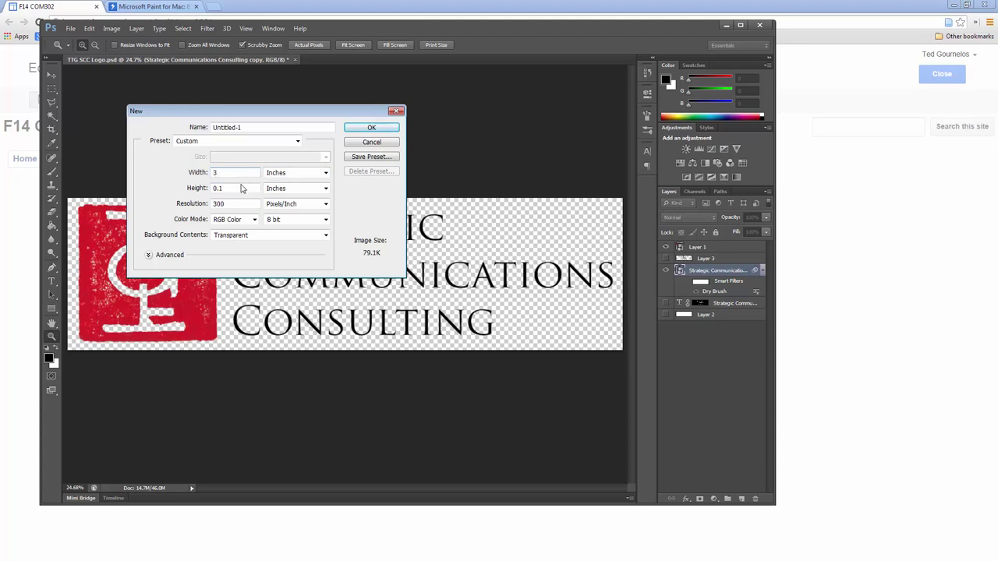
double_click(242, 188)
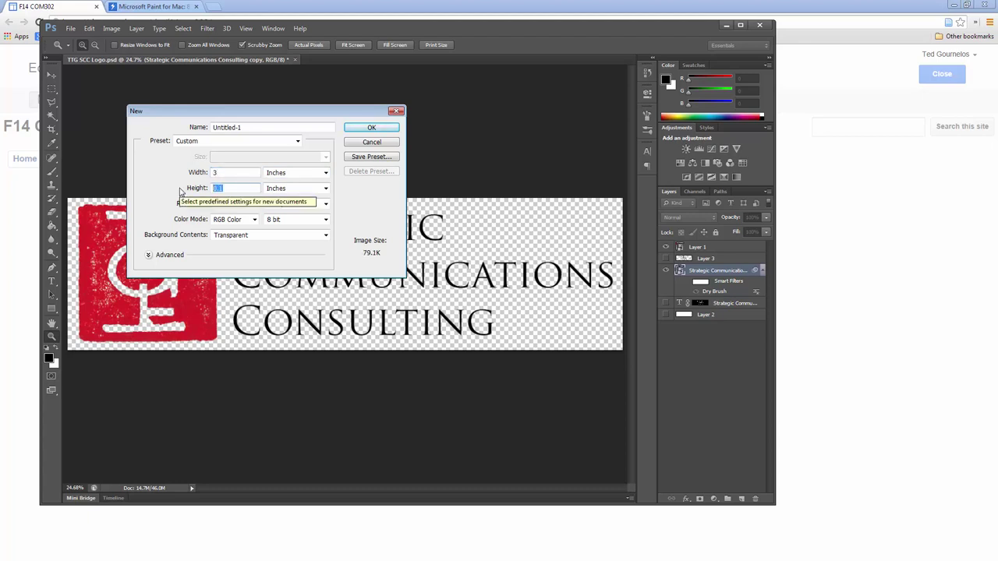
text(1.5)
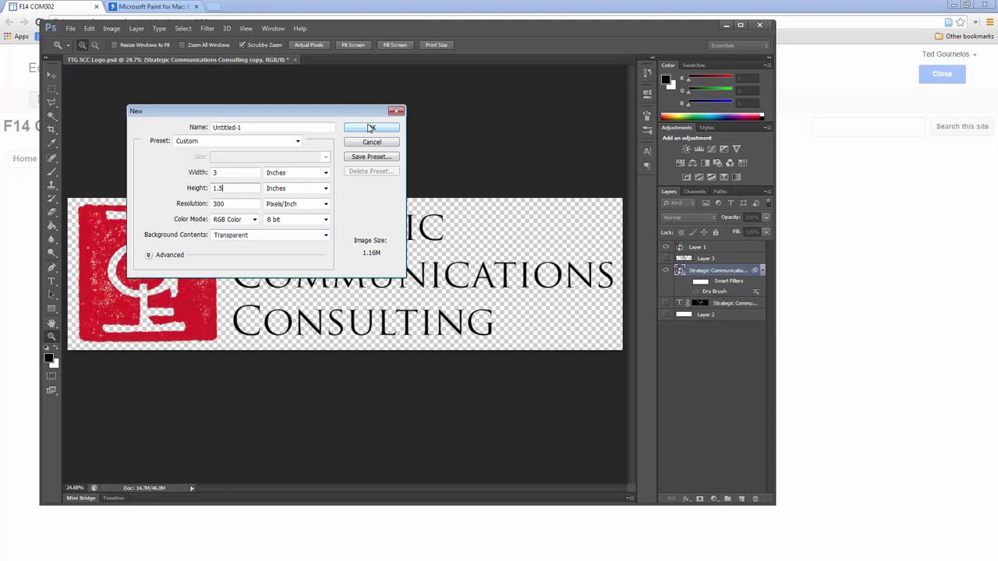
click(371, 129)
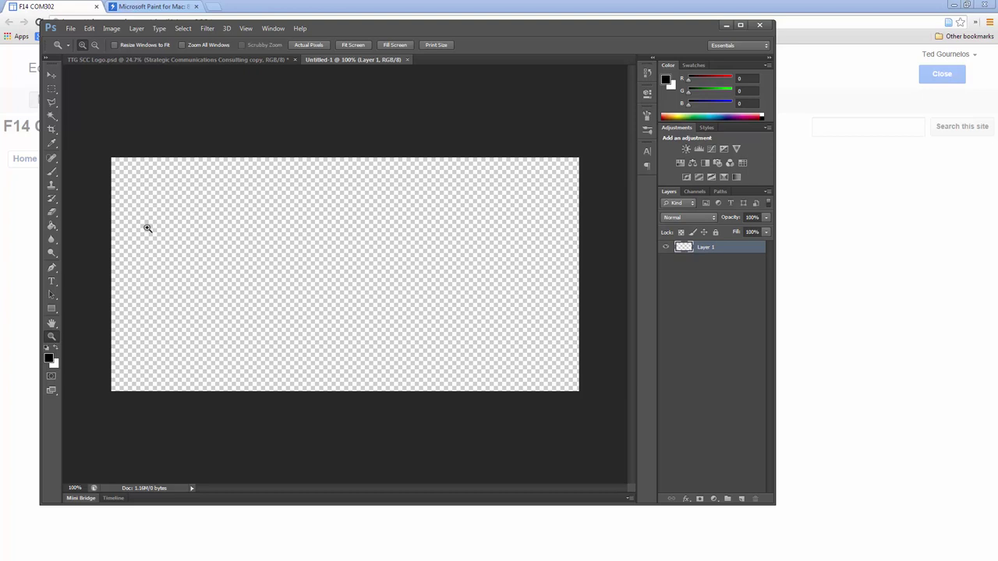
Step: Crop the top portion off the new canvas with the Crop tool
click(51, 129)
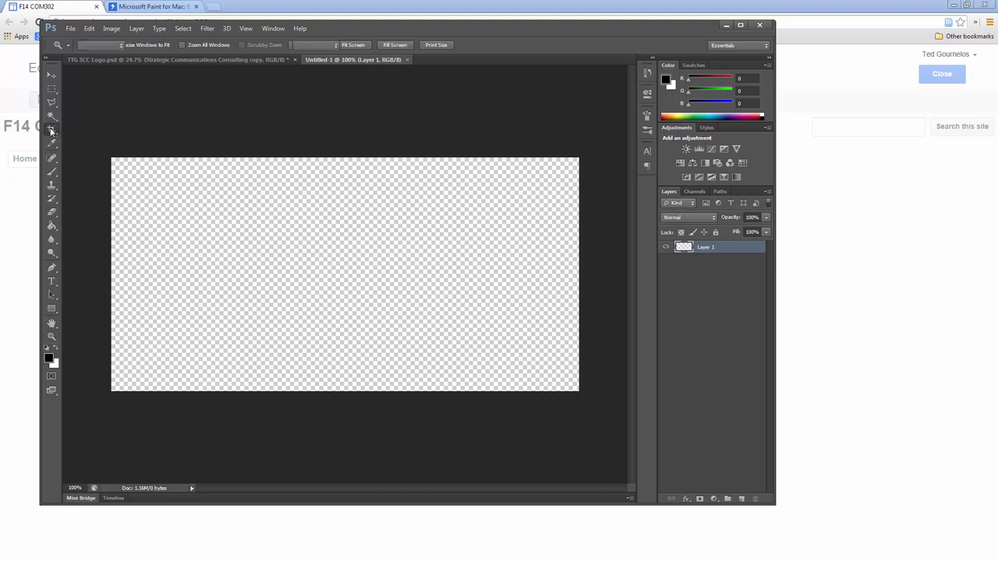
right_click(52, 130)
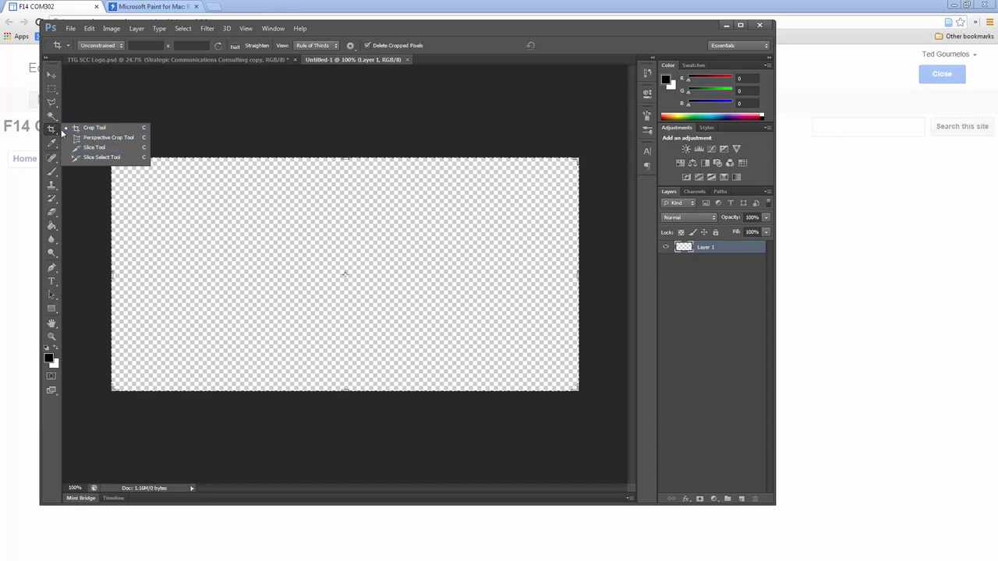
click(50, 131)
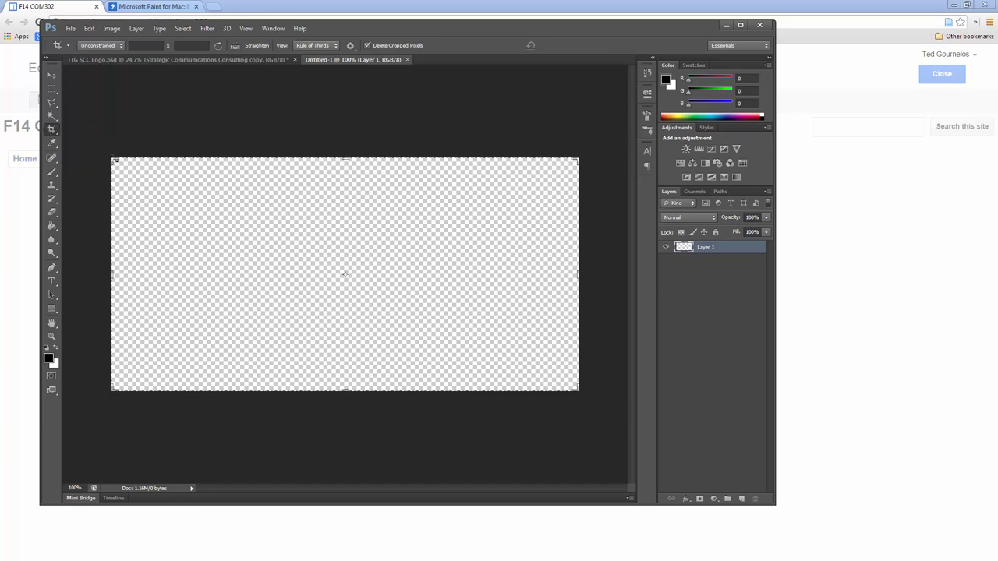
mouse_move(112, 158)
mouse_down()
mouse_move(111, 200)
mouse_move(114, 159)
mouse_move(112, 182)
mouse_up()
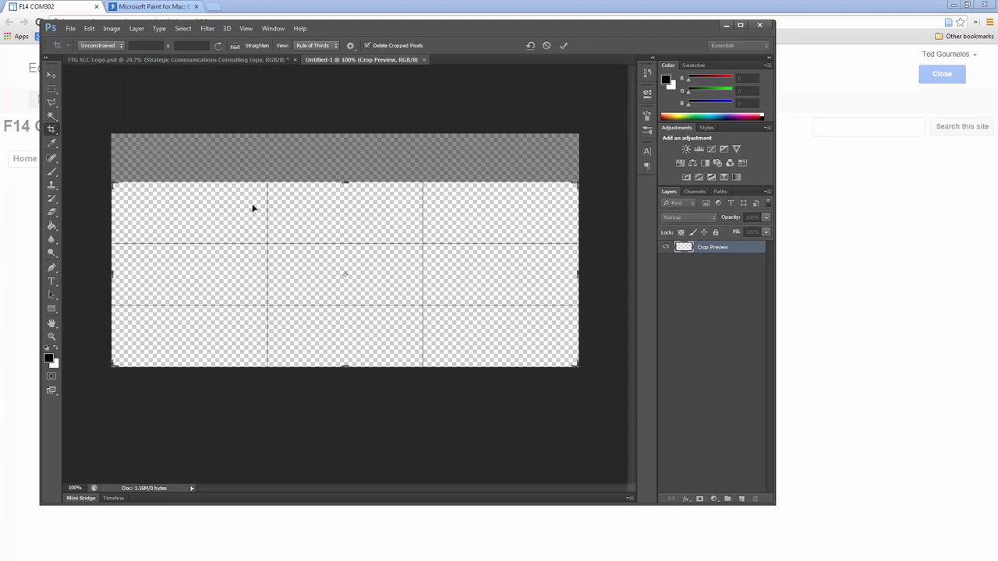
key(Return)
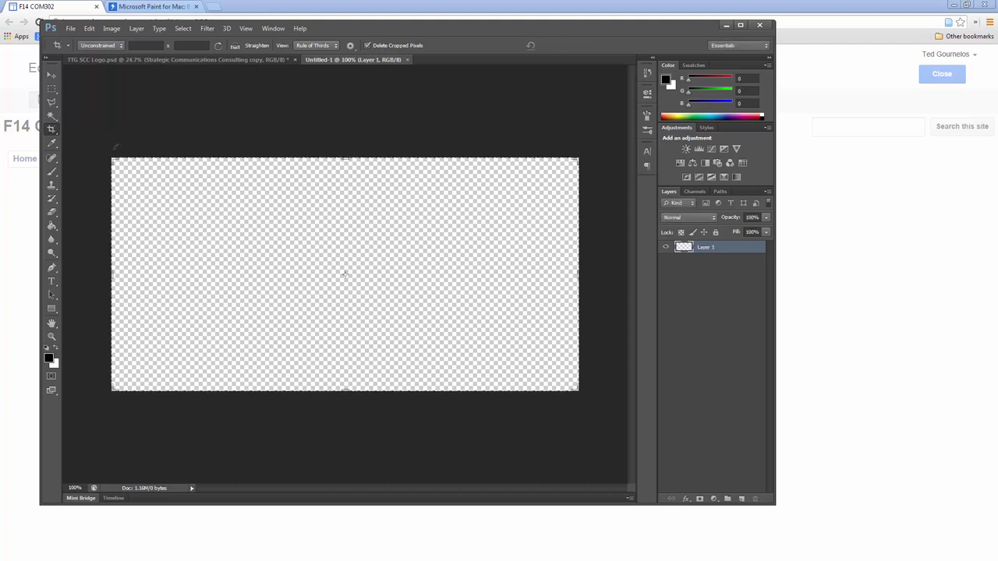
Step: Rename the single layer from Layer 1 to Background
click(50, 74)
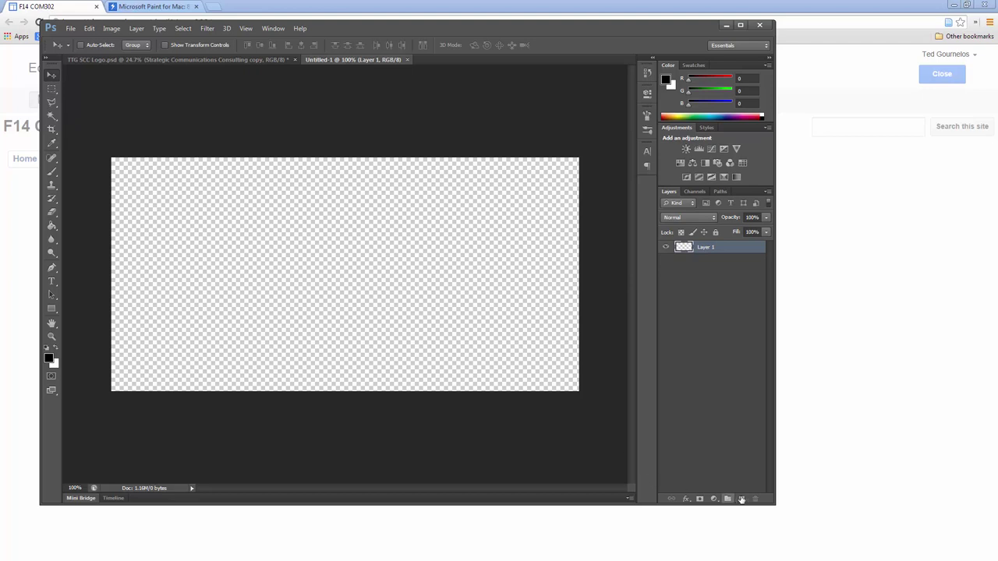
double_click(704, 248)
text(Background)
click(730, 262)
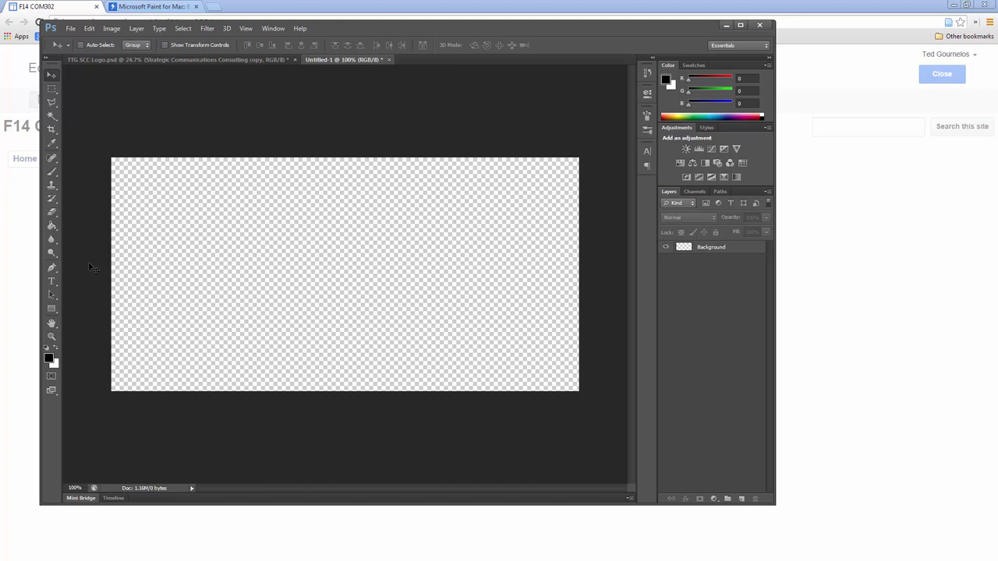
Step: Add a new layer above Background and paint-bucket fill it black, then white
drag(52, 226, 91, 236)
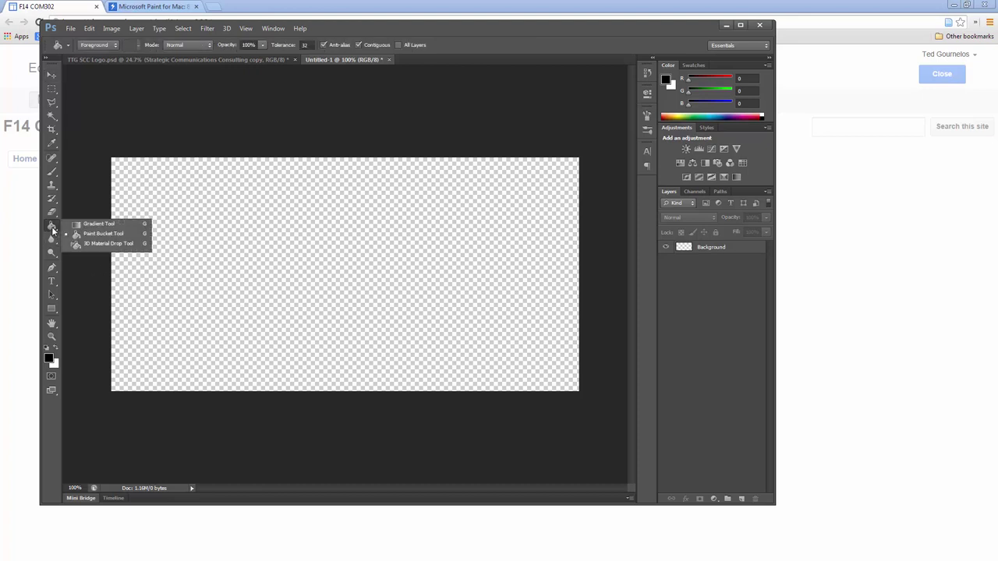
click(92, 234)
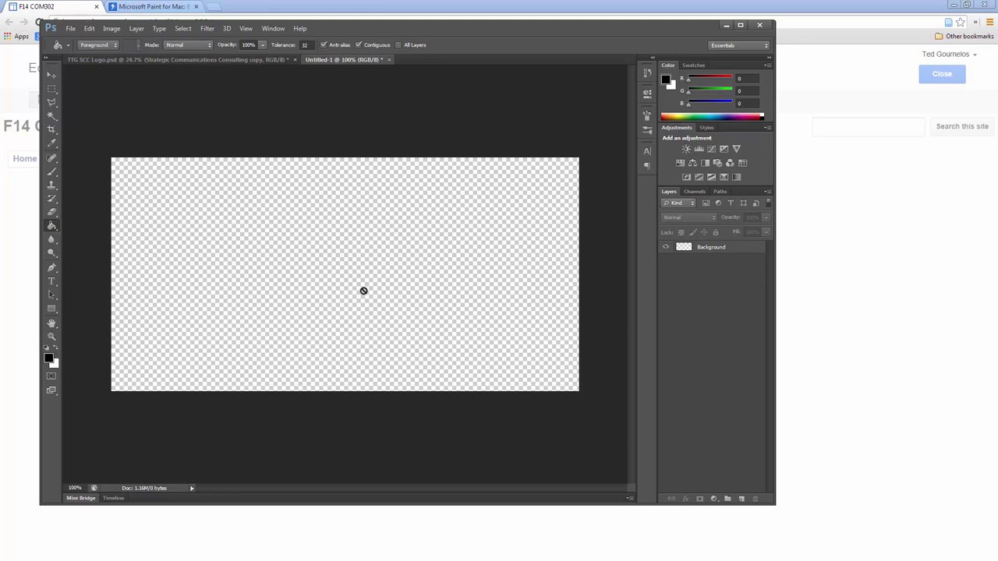
click(741, 499)
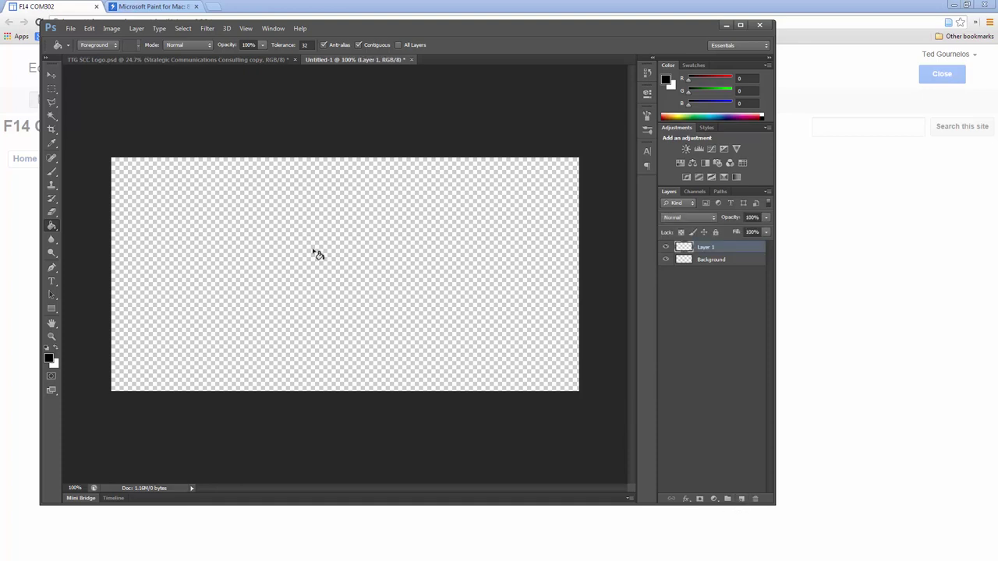
click(338, 263)
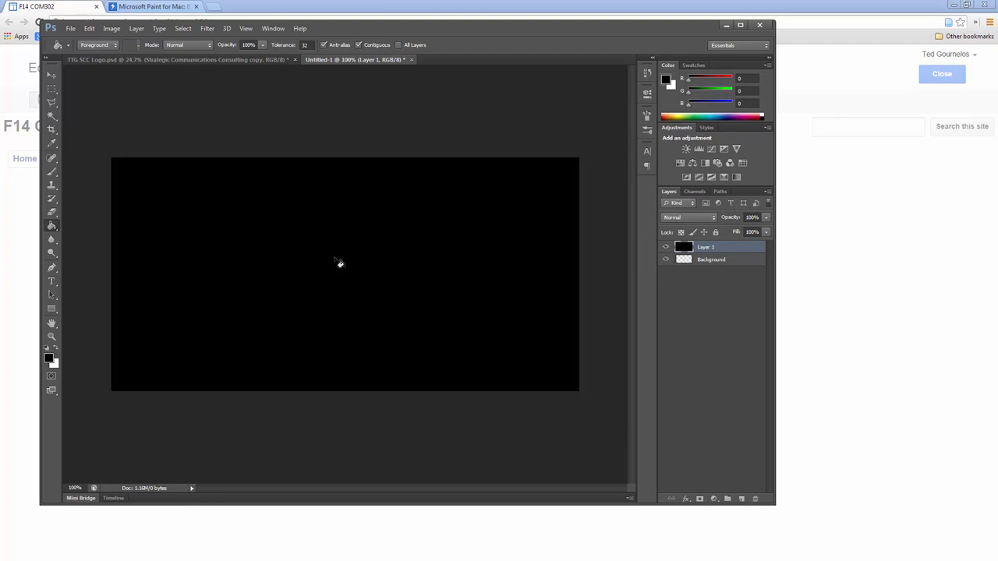
click(56, 351)
click(268, 297)
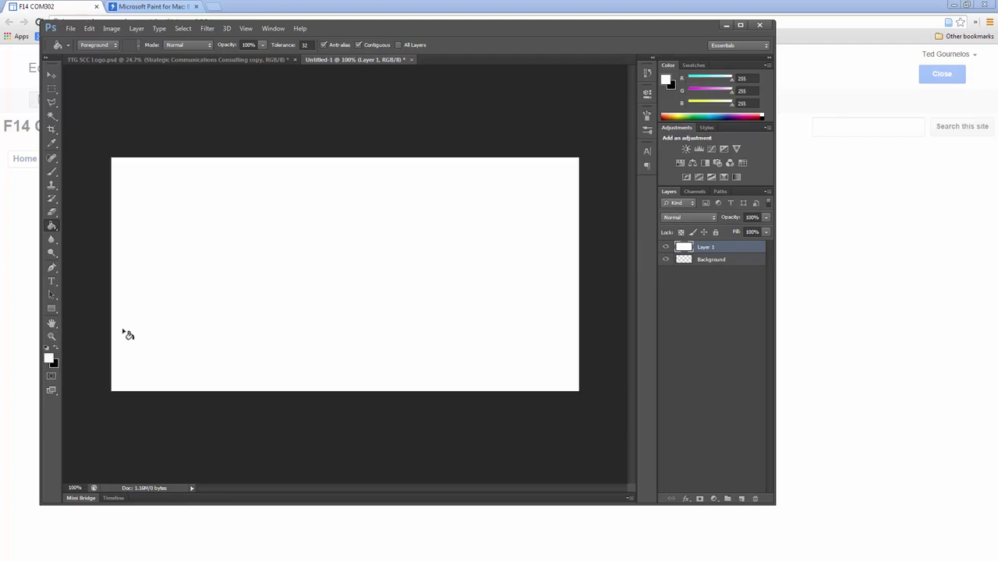
Step: Set the foreground colour to dark red b60000 and fill the layer with it
key(i)
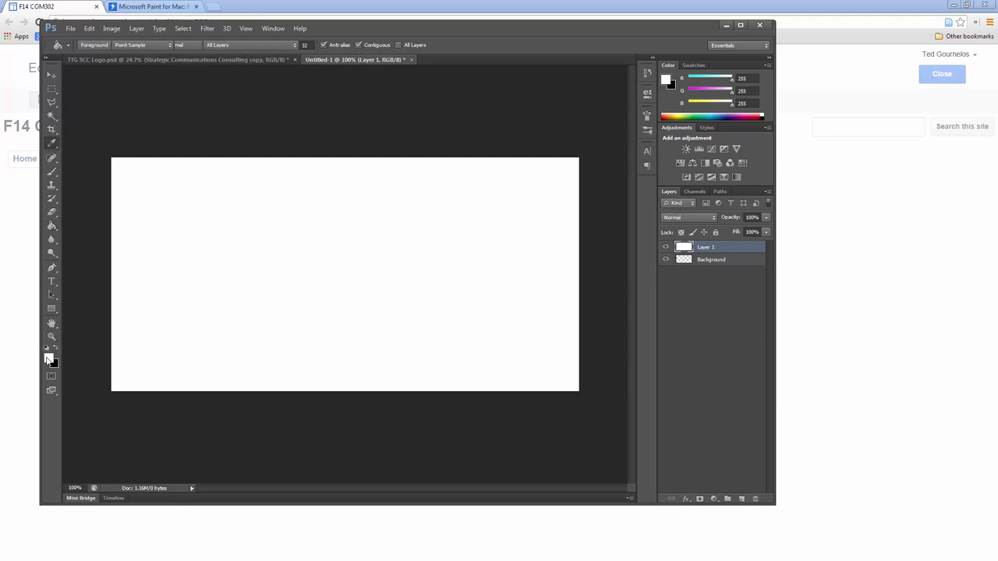
click(49, 359)
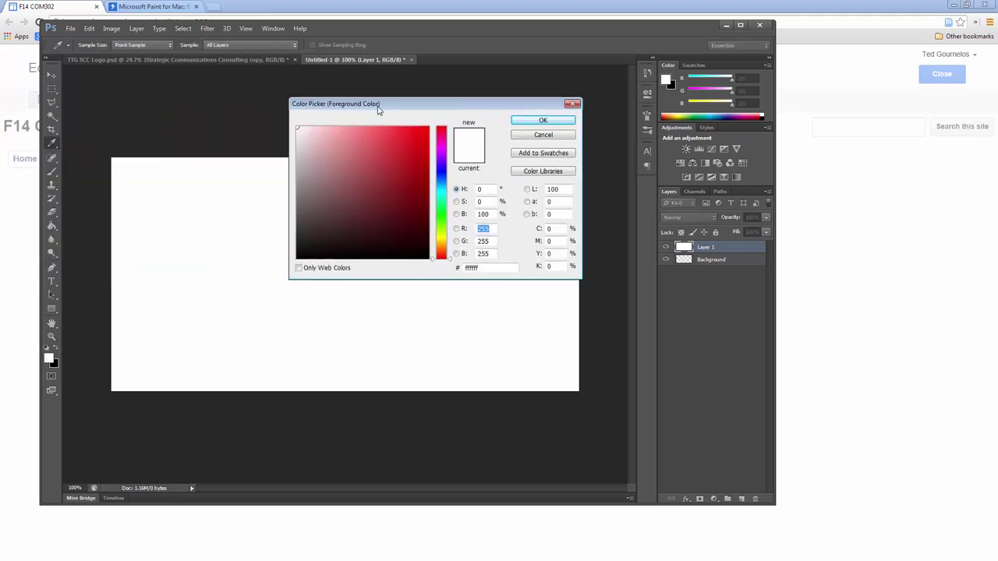
drag(379, 104, 323, 104)
click(371, 165)
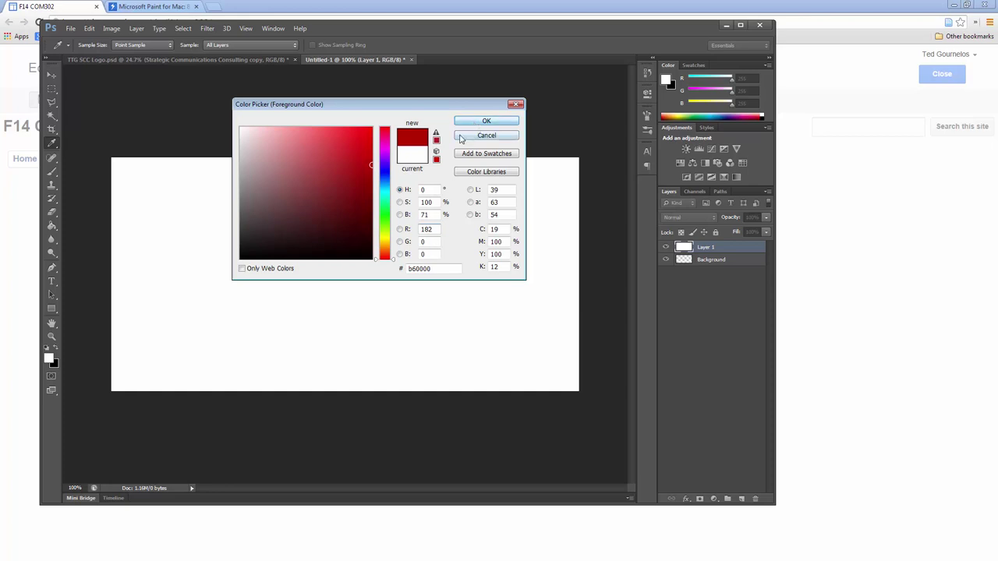
key(Return)
key(g)
click(382, 256)
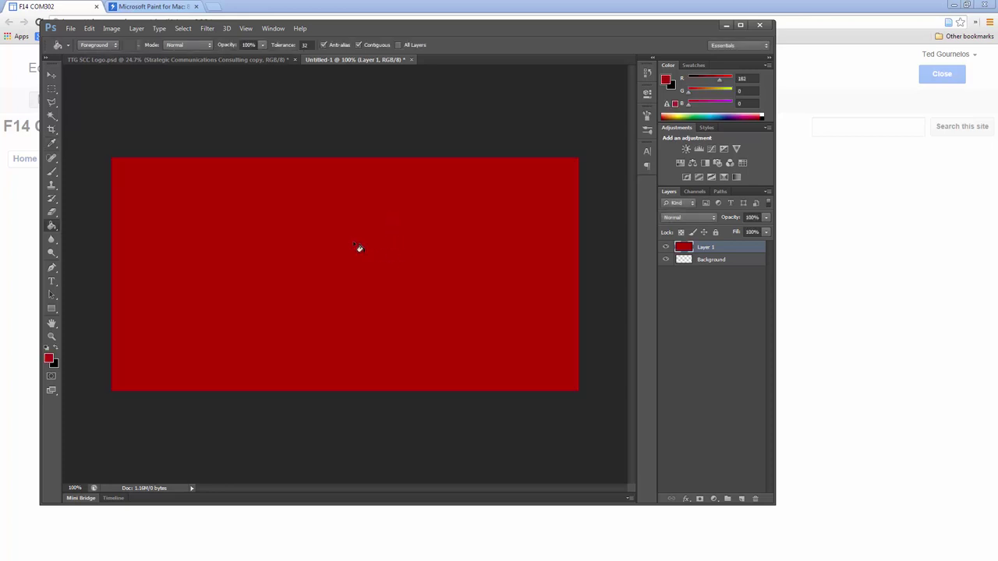
Step: Inspect the b60000 hex value and web-safe colour option, then cancel the colour picker
click(49, 359)
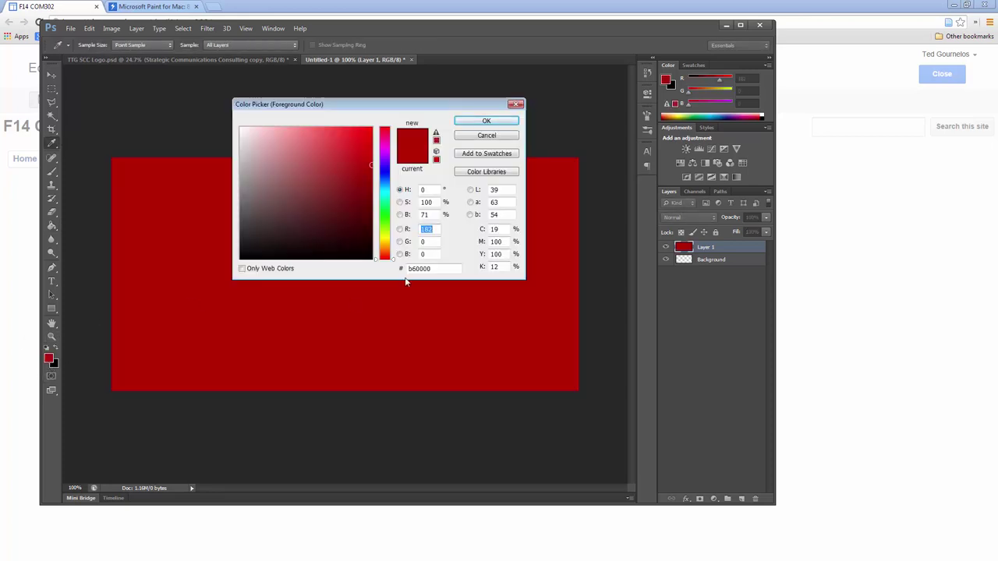
drag(409, 269, 442, 268)
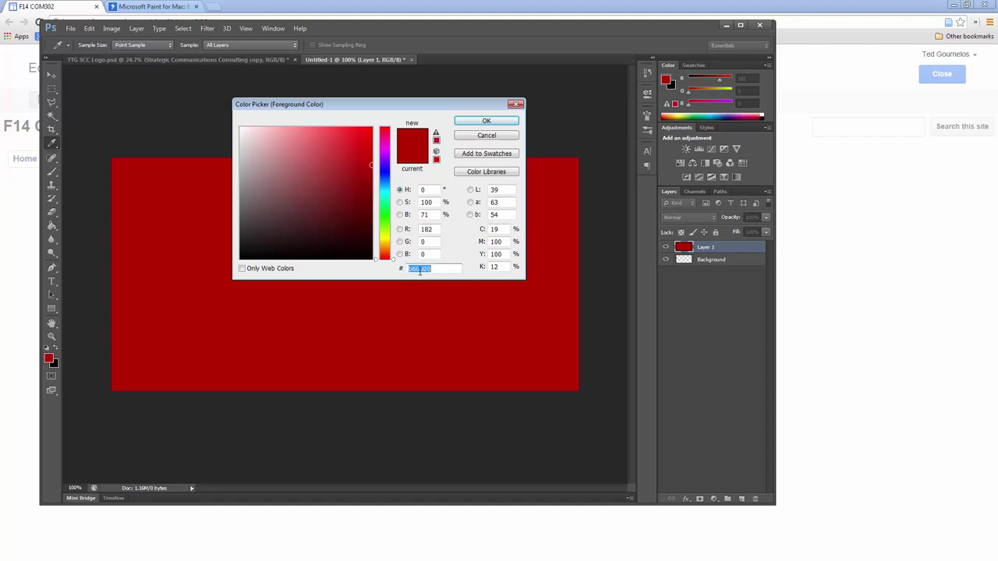
click(431, 270)
drag(433, 269, 406, 271)
click(433, 271)
click(243, 270)
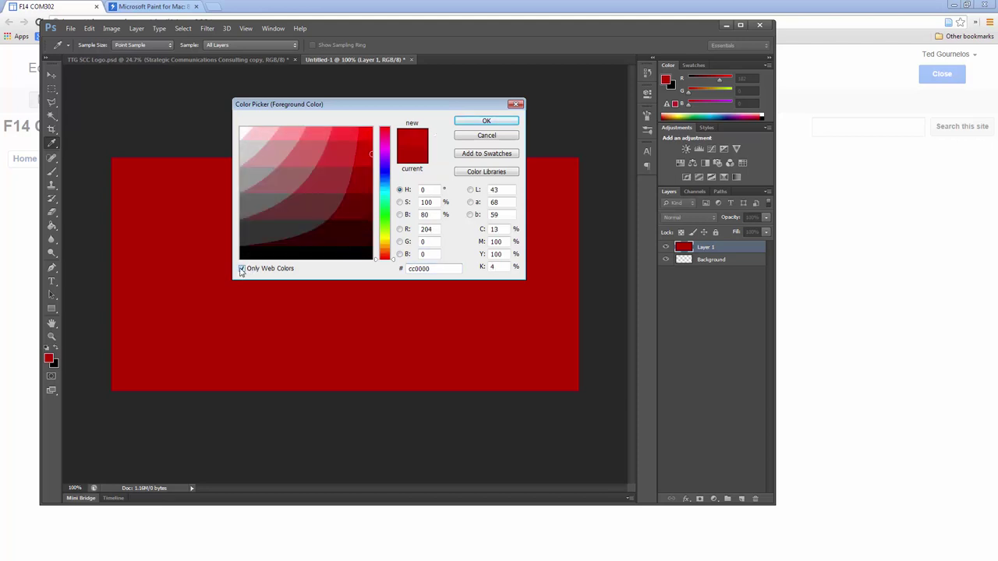
click(242, 269)
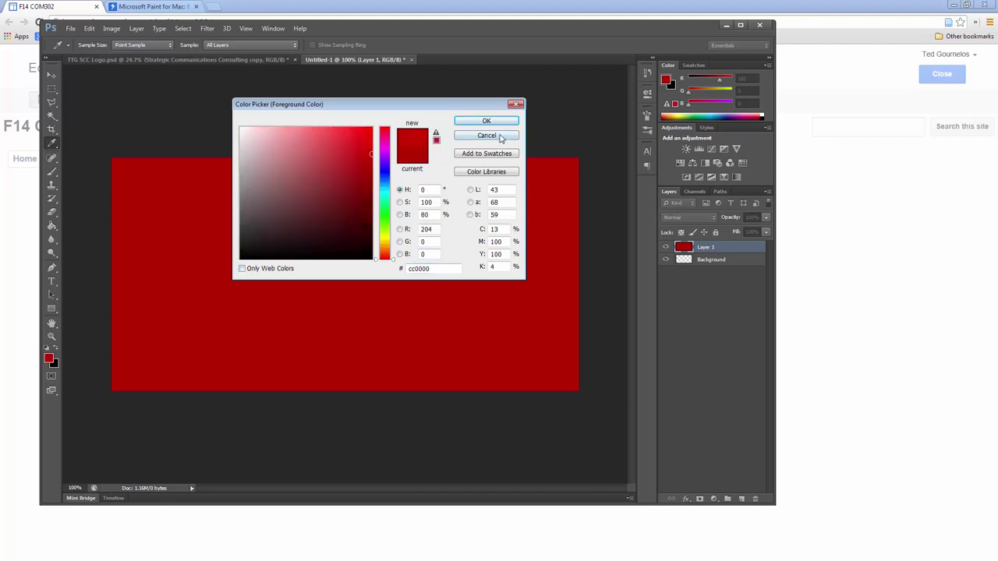
click(268, 270)
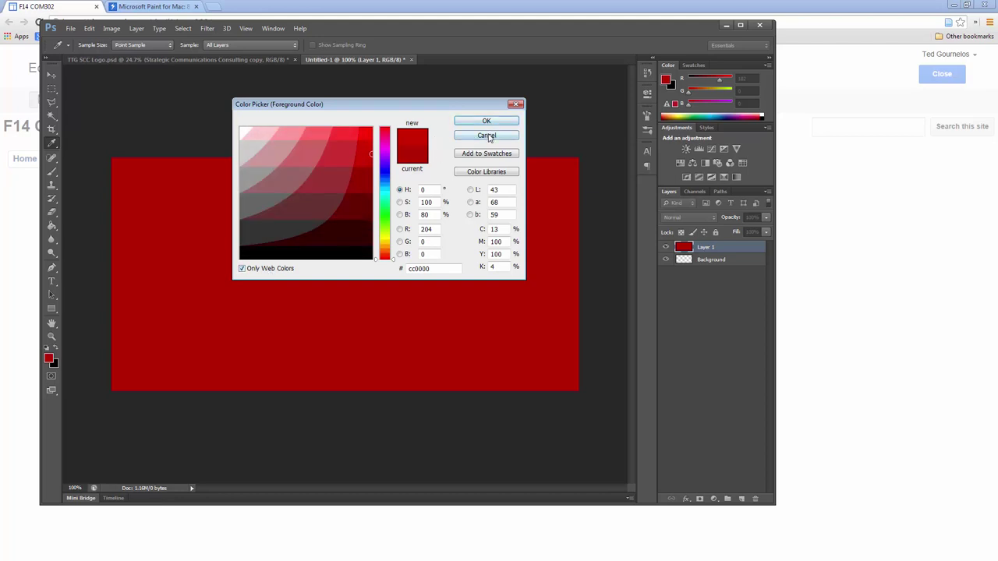
click(486, 135)
key(g)
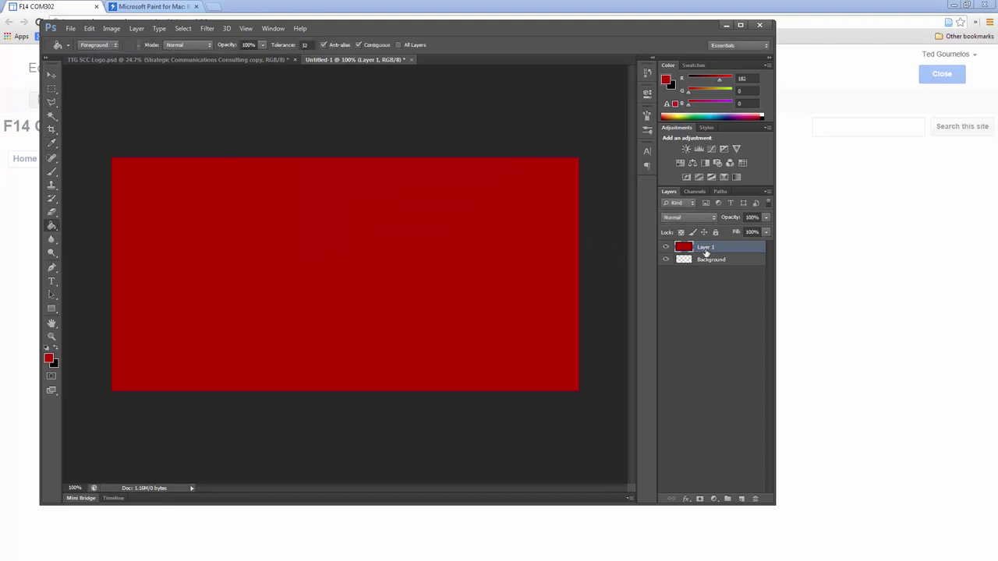
Step: Reset default colours, fill the layer white, and toggle its visibility to check it
click(46, 348)
click(55, 348)
click(374, 302)
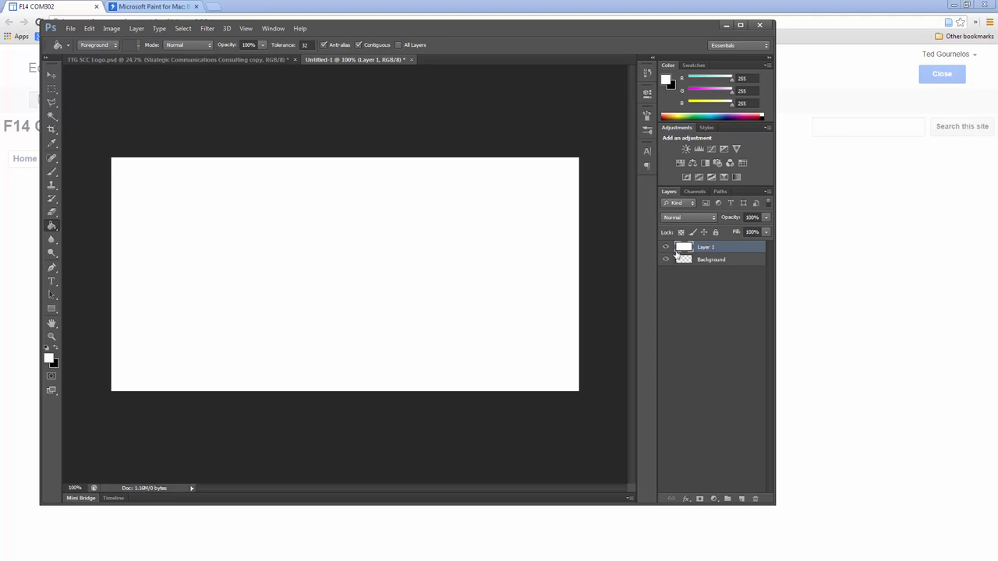
click(667, 248)
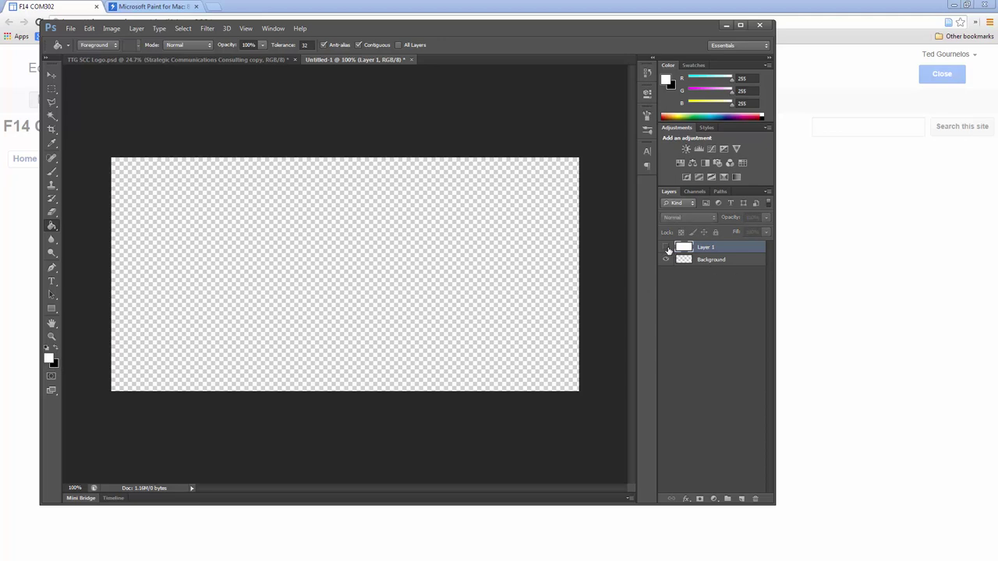
click(666, 248)
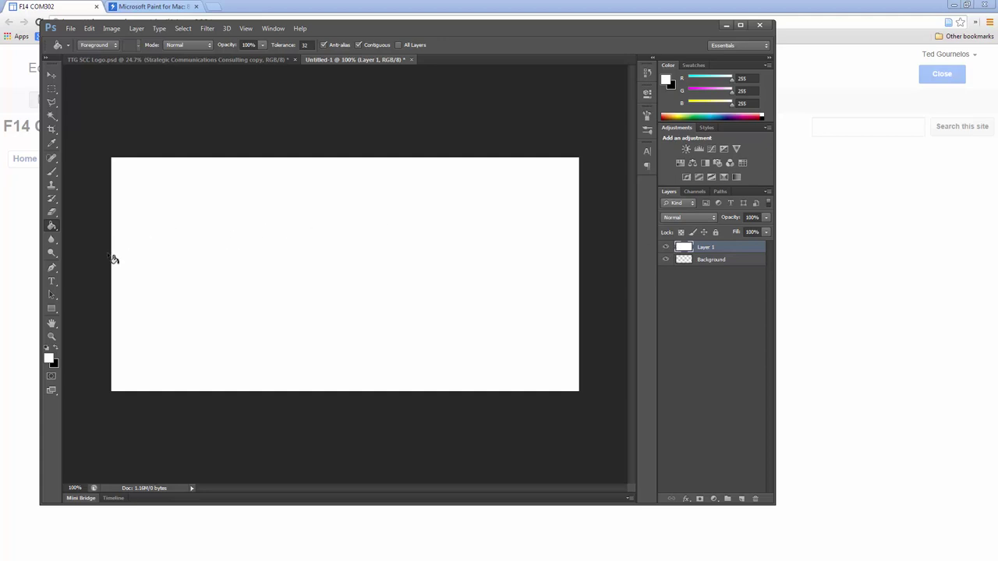
click(51, 282)
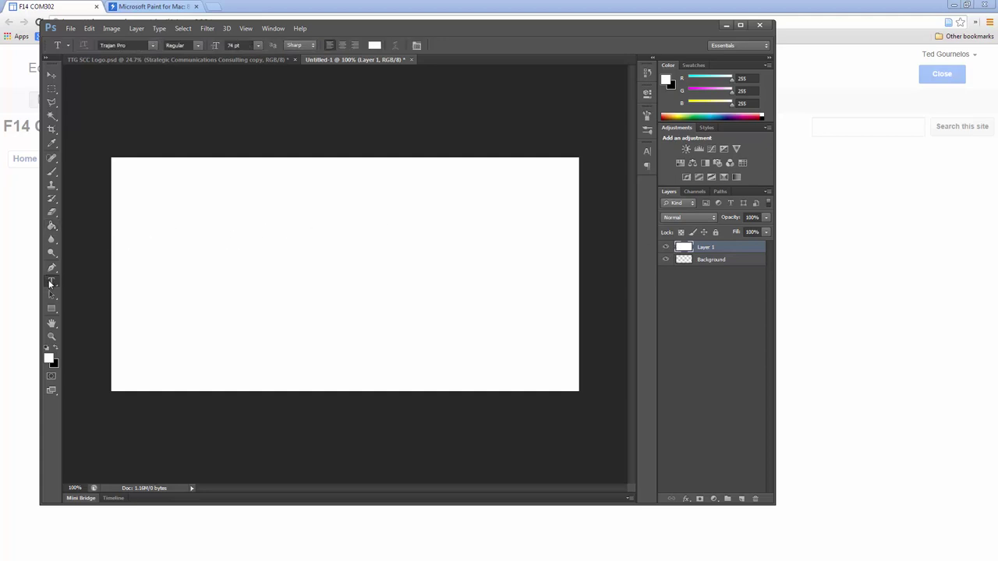
Step: Type 'Strategic Co' on the canvas in the Vivaldi font
click(152, 45)
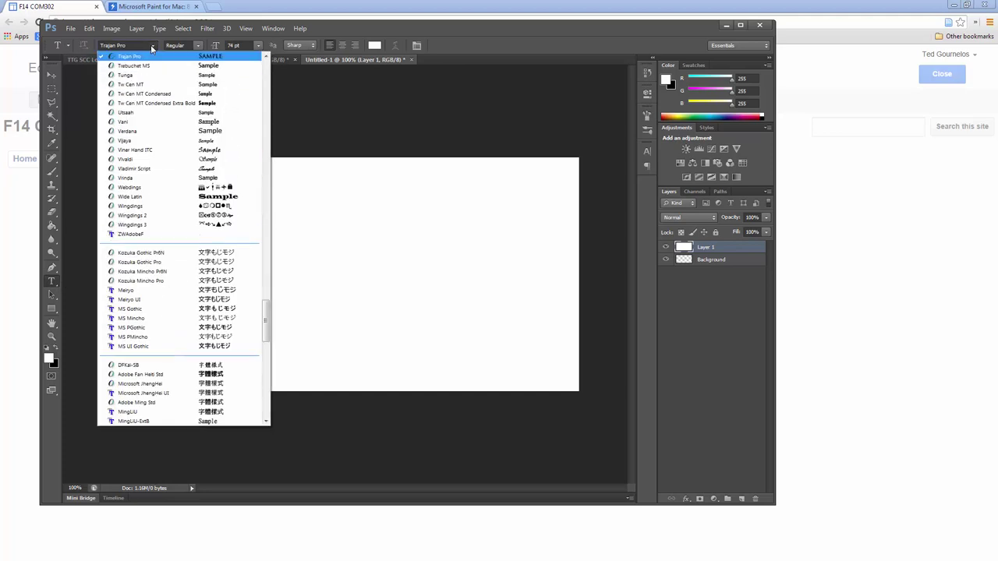
click(146, 160)
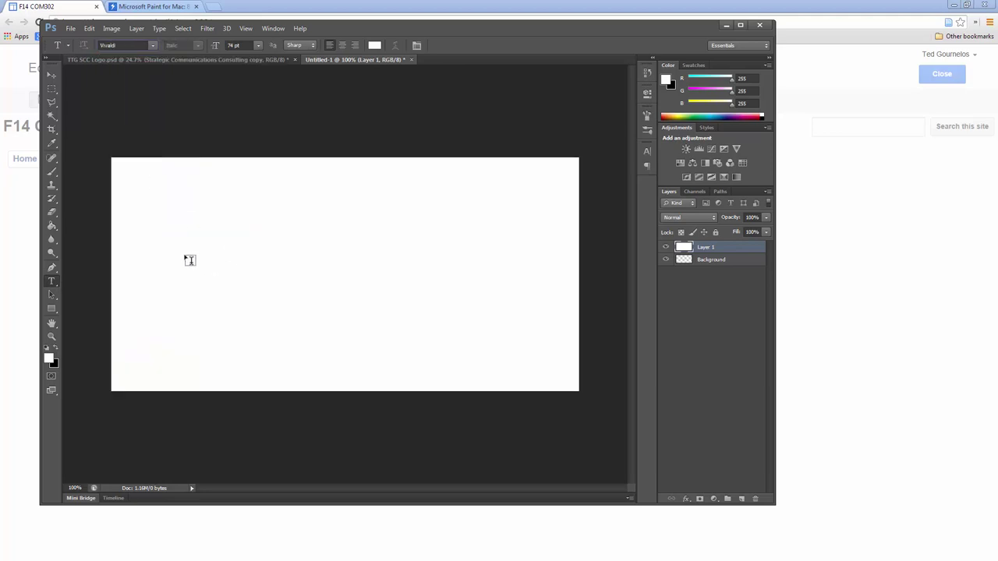
click(184, 257)
text(Strateg)
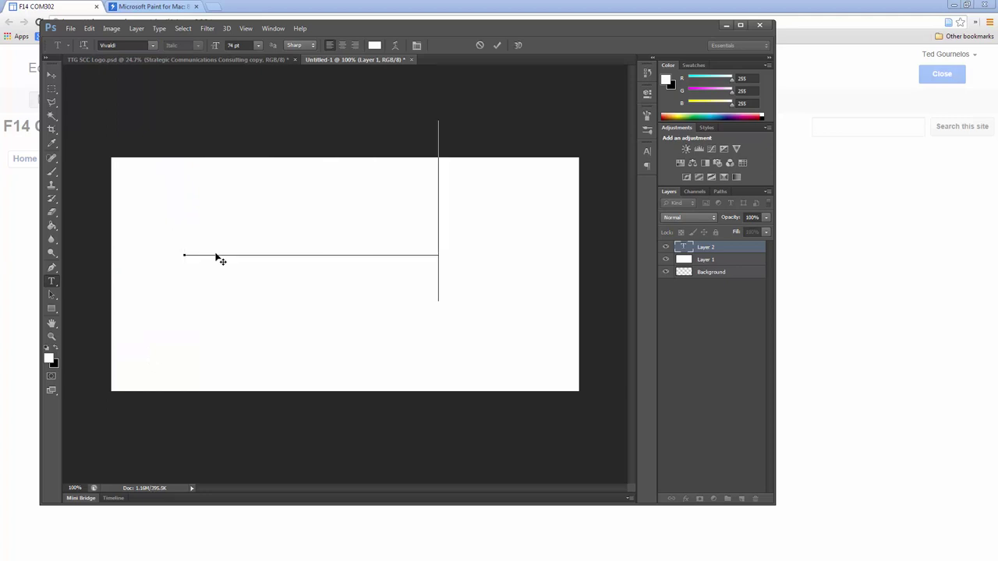
text(ic Co)
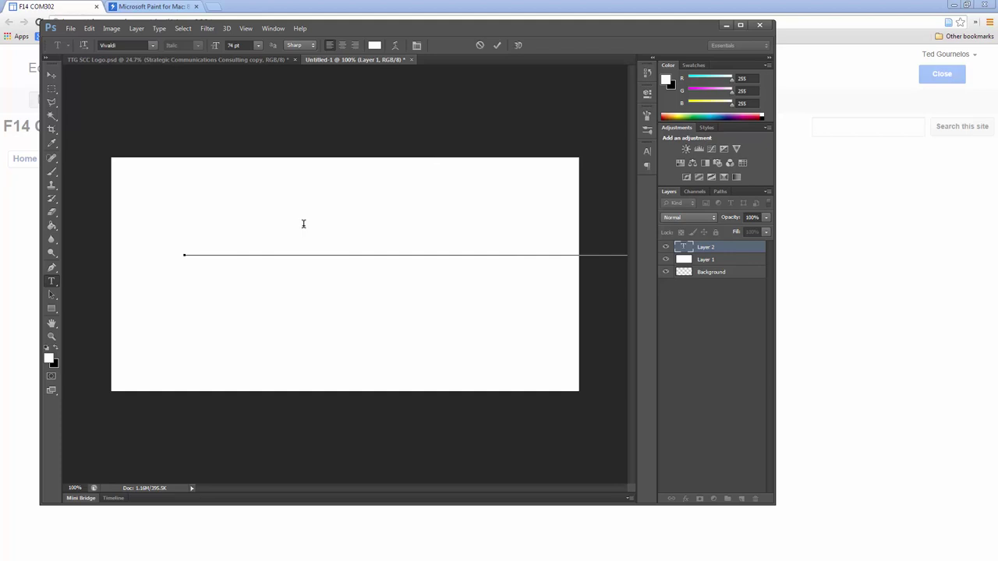
Step: Make the text black and shrink it from 74 pt to about 35 pt
key(ctrl+a)
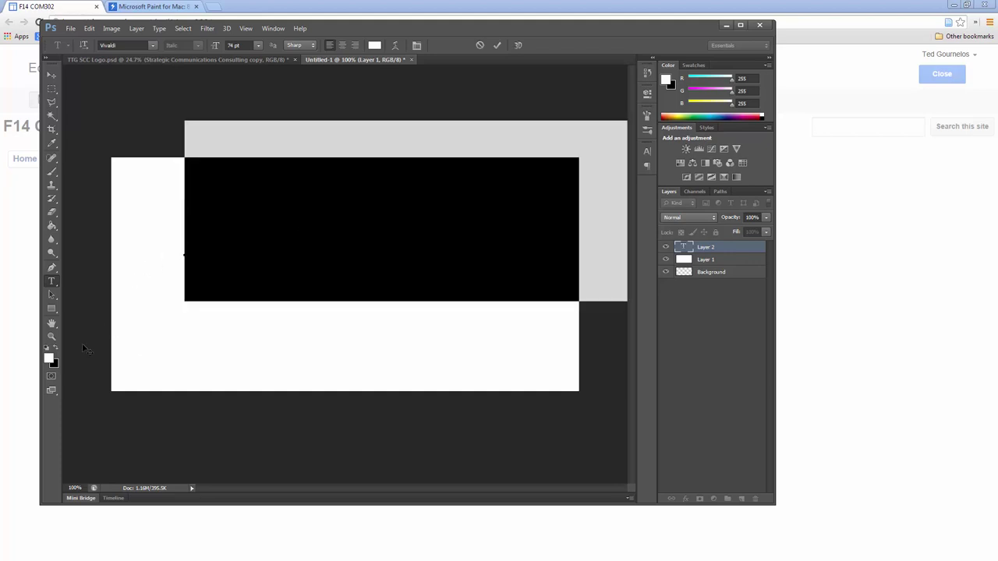
click(56, 348)
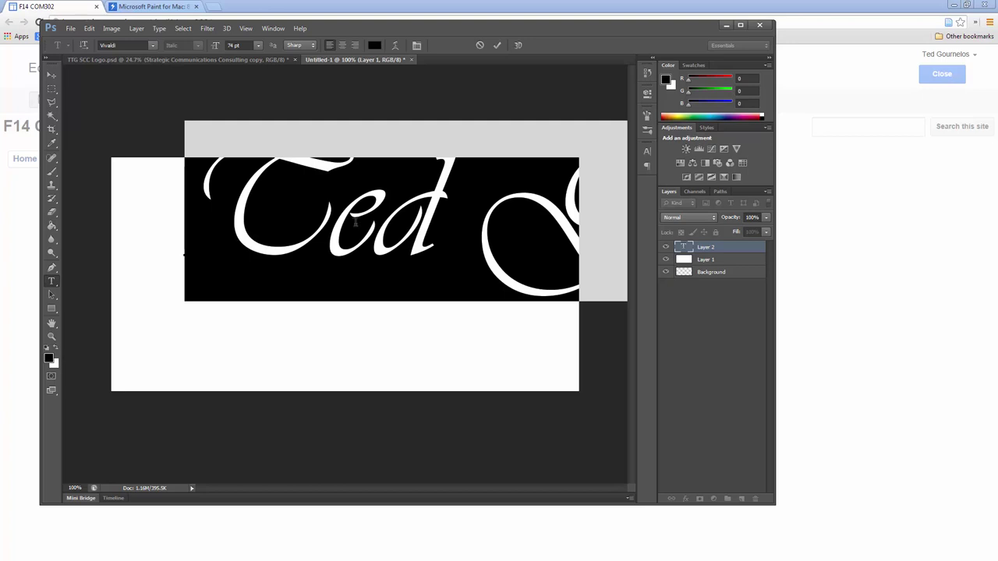
click(278, 206)
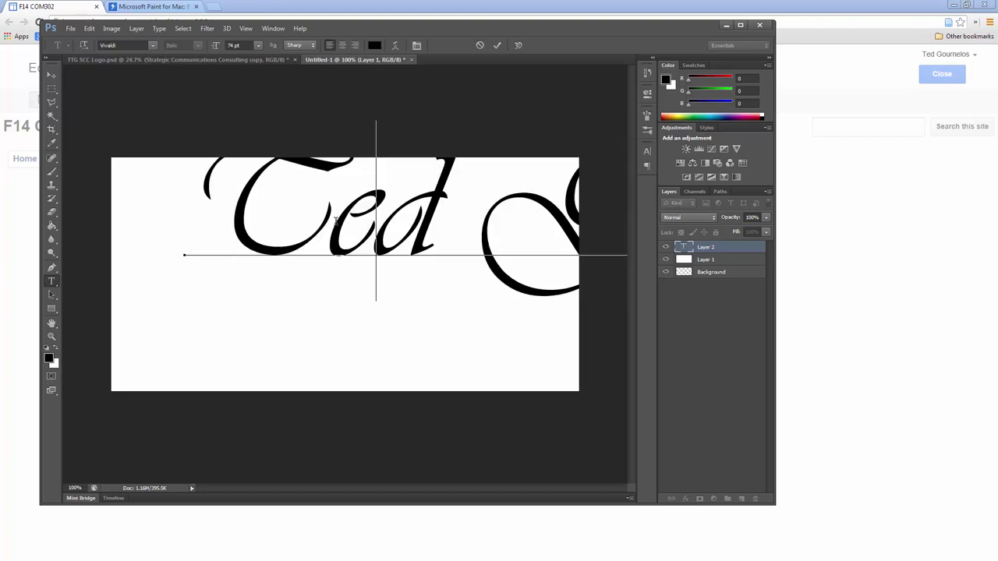
key(ctrl+a)
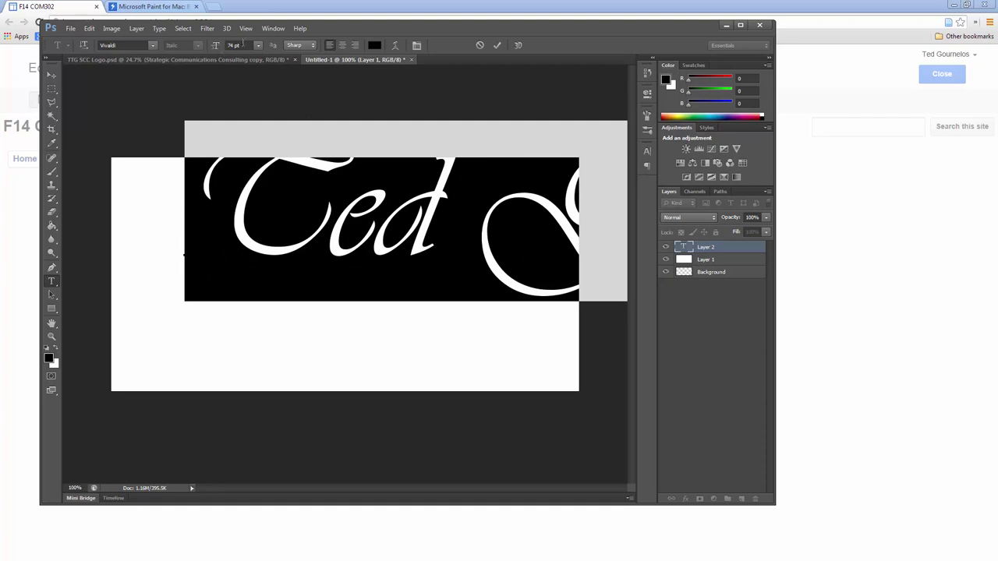
click(258, 45)
click(258, 45)
mouse_move(217, 48)
mouse_down()
mouse_move(190, 53)
mouse_move(200, 67)
mouse_up()
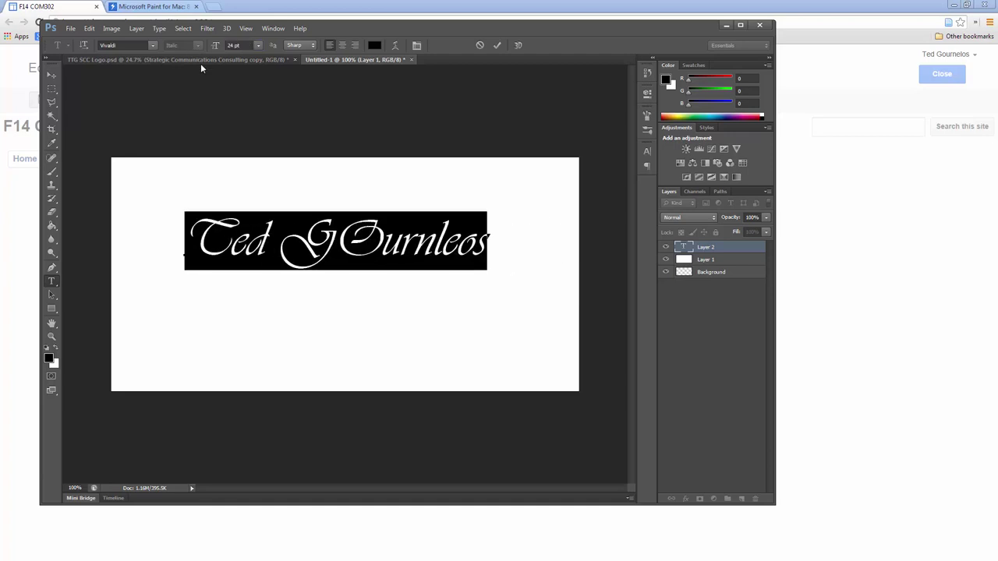
Step: Fix the capital O and misspelled surname, nudge the name right and down, and commit
click(372, 245)
key(BackSpace)
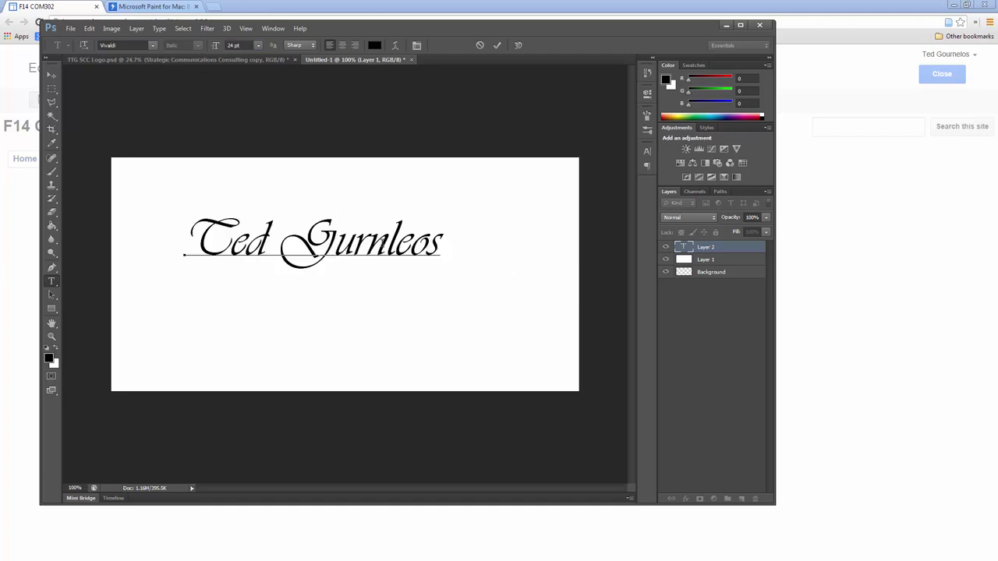
text(o)
click(426, 248)
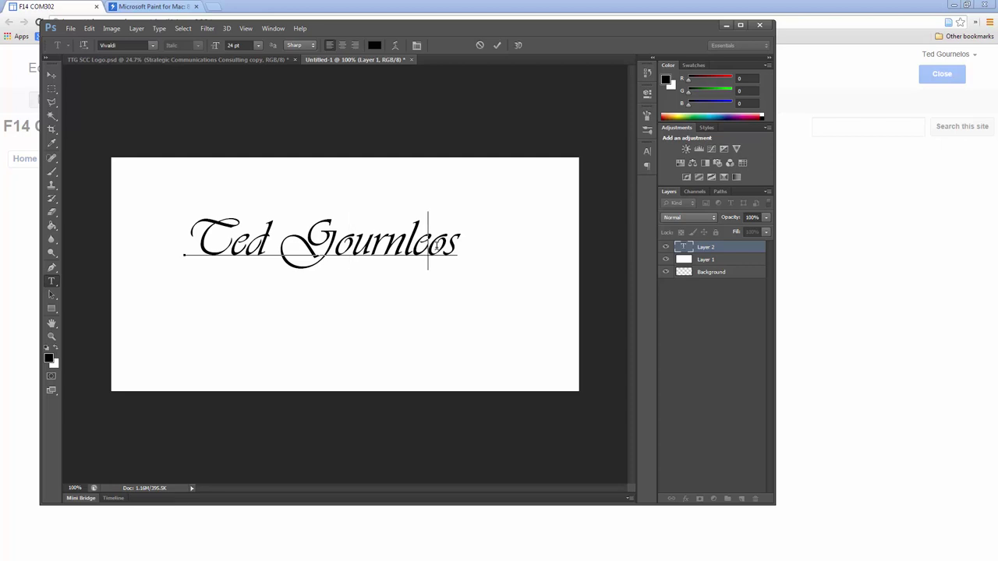
key(BackSpace)
key(BackSpace)
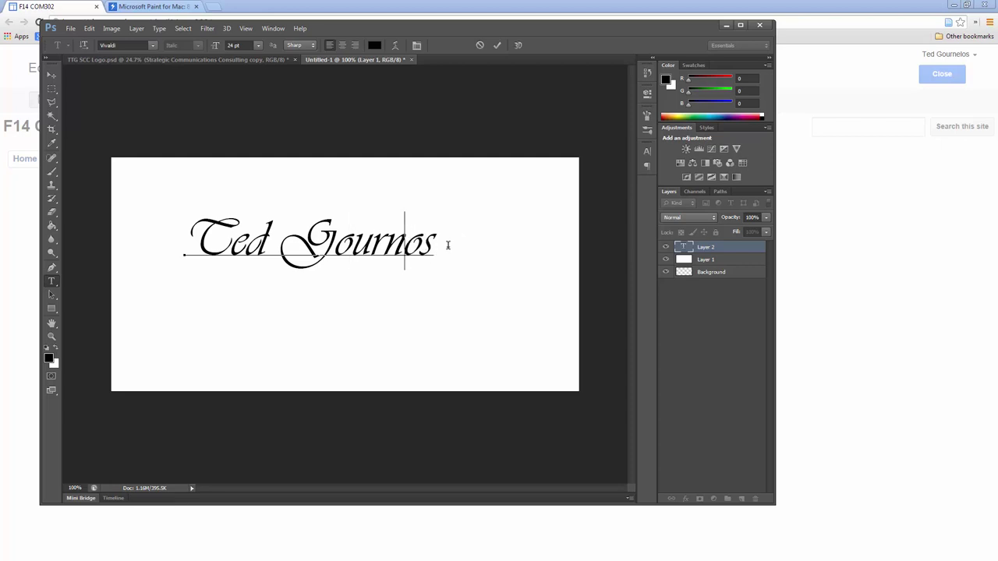
text(el)
drag(403, 335, 426, 362)
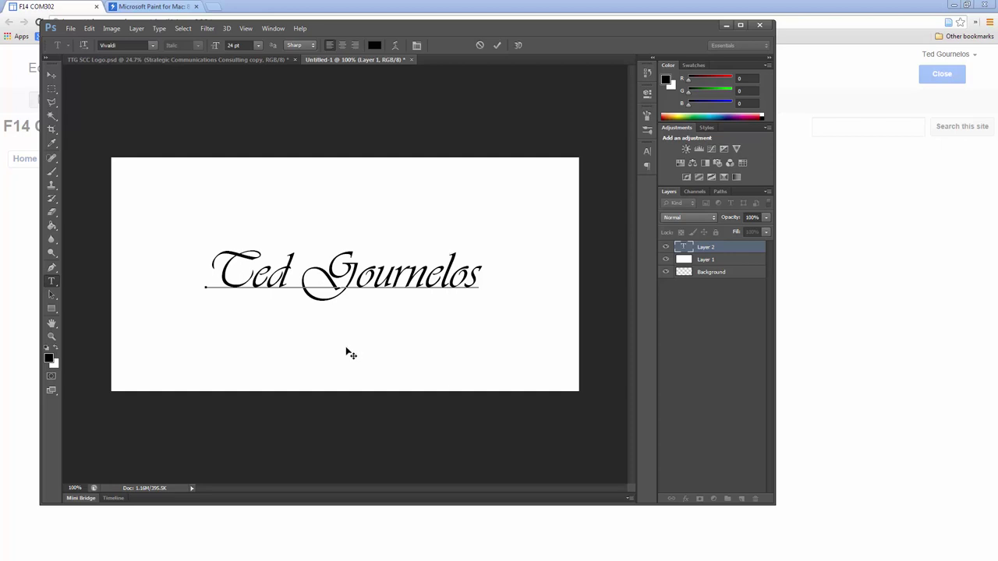
click(52, 77)
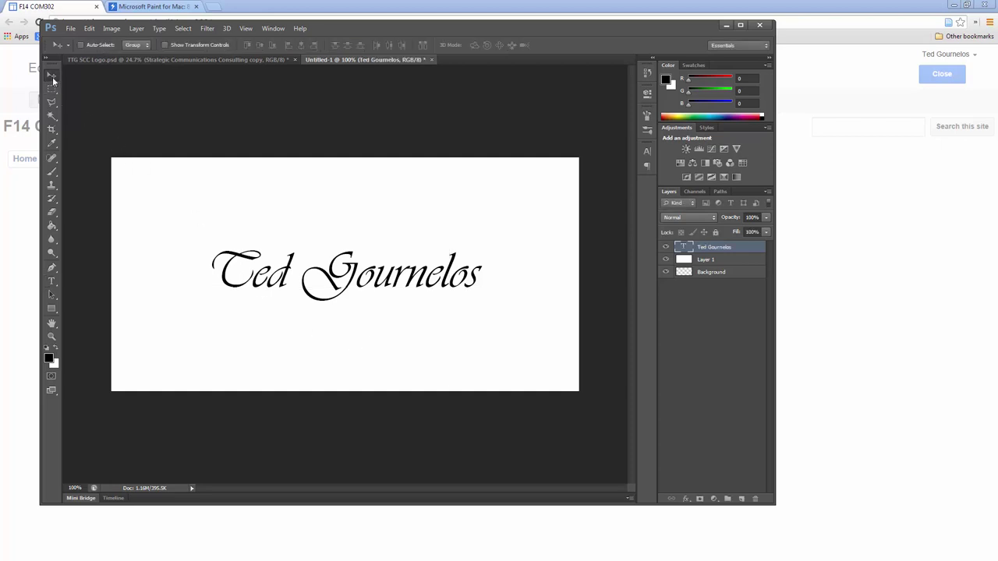
Step: Crop the canvas to a 3 × 0.727 inch strip around the name and add Layer 2
click(51, 128)
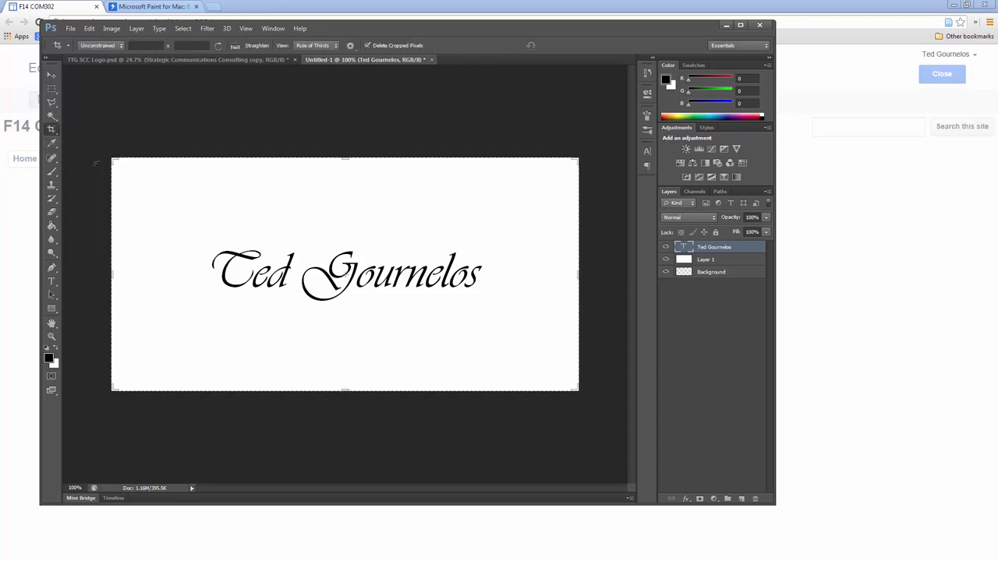
drag(110, 157, 114, 187)
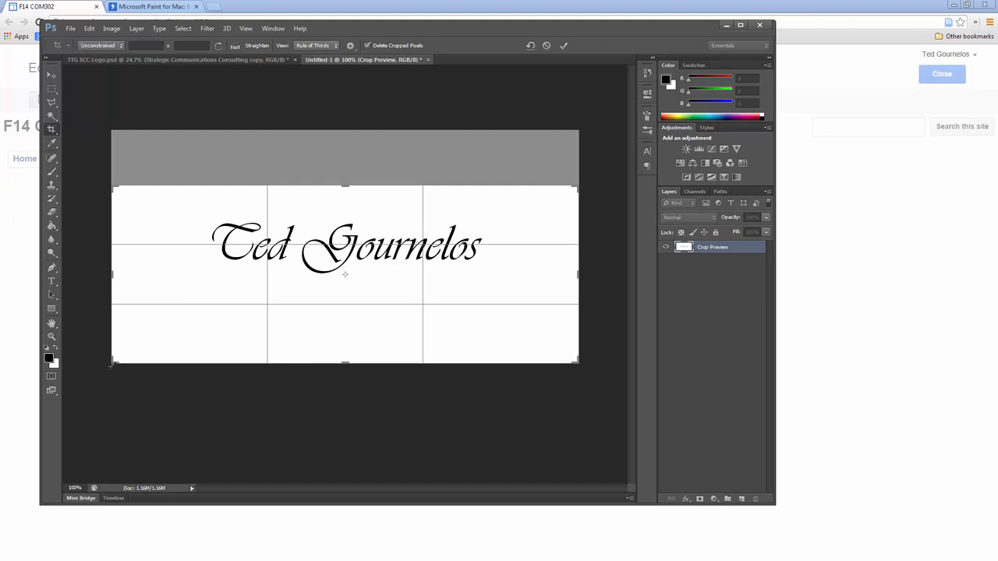
drag(113, 363, 113, 330)
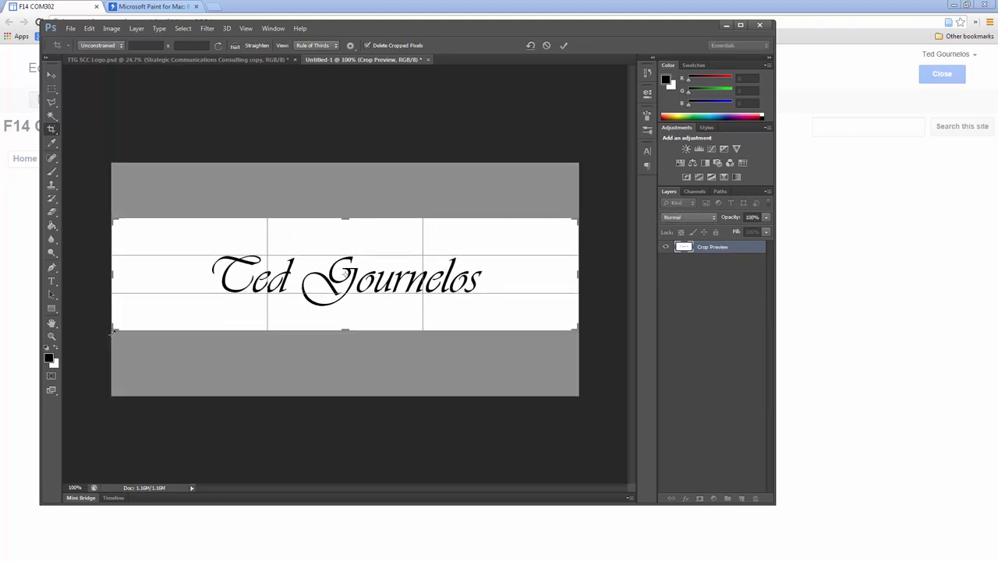
key(Return)
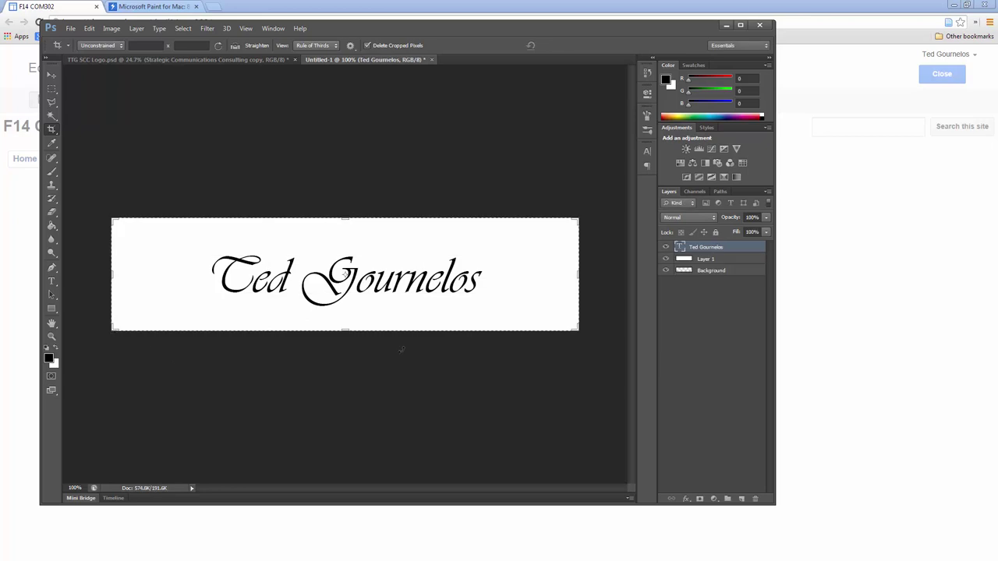
click(741, 499)
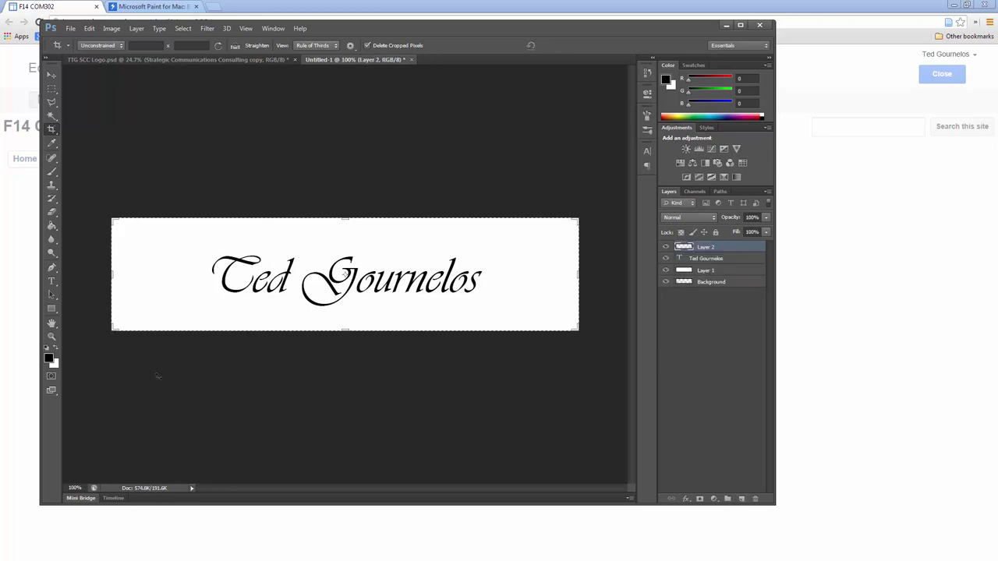
Step: Select a full-height strip left of the name and set the foreground to web-safe #990000
click(52, 90)
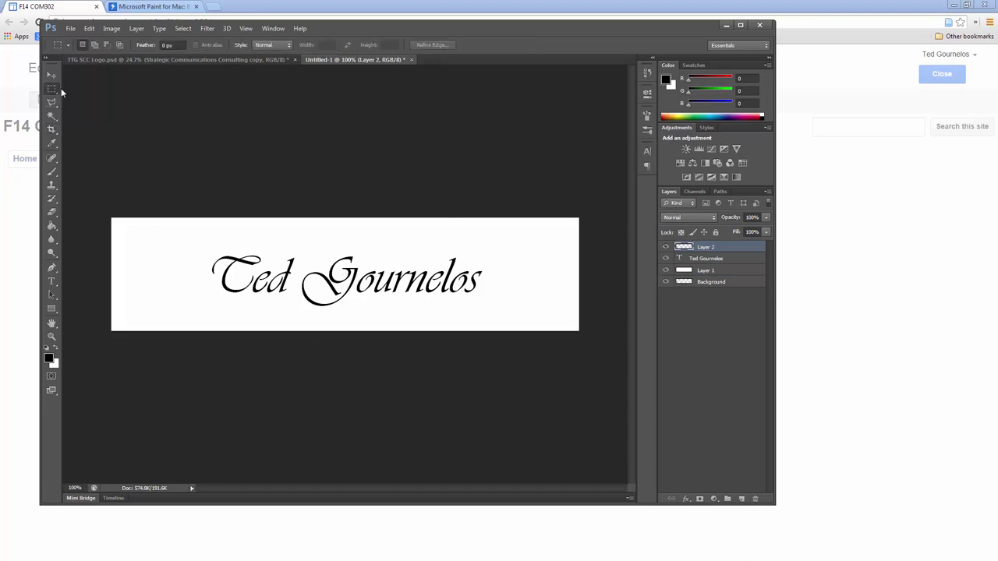
drag(150, 208, 180, 376)
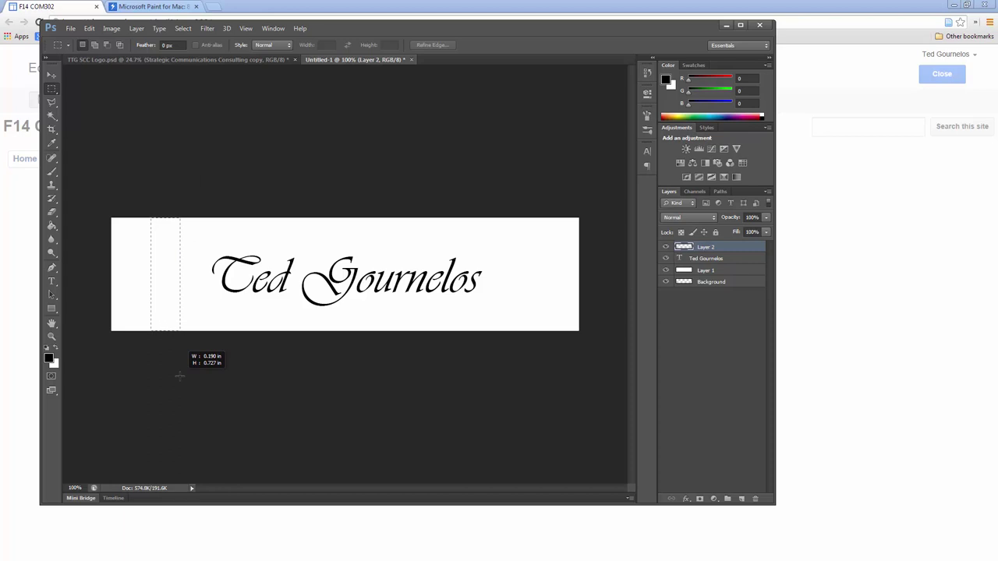
drag(180, 376, 179, 376)
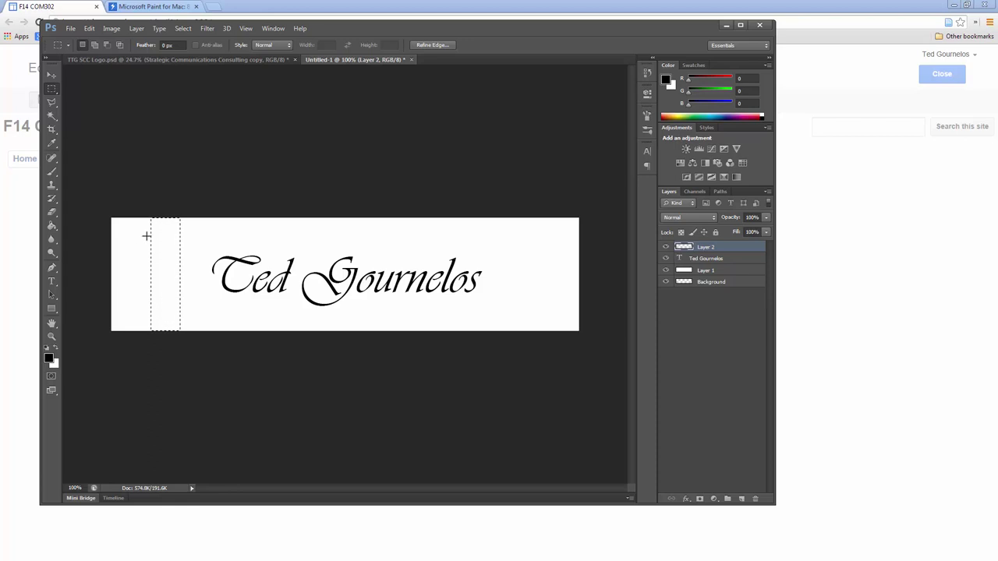
click(49, 361)
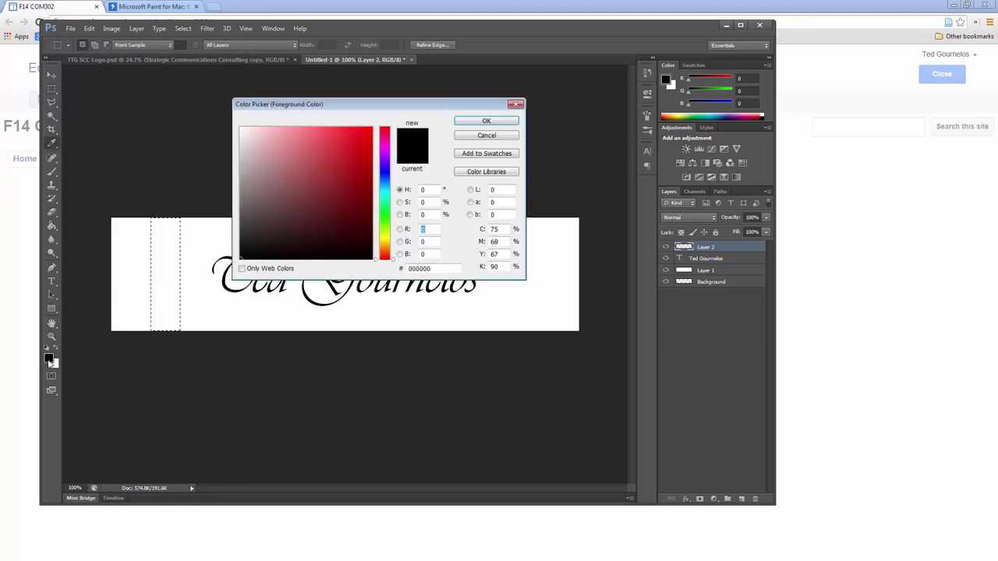
click(241, 268)
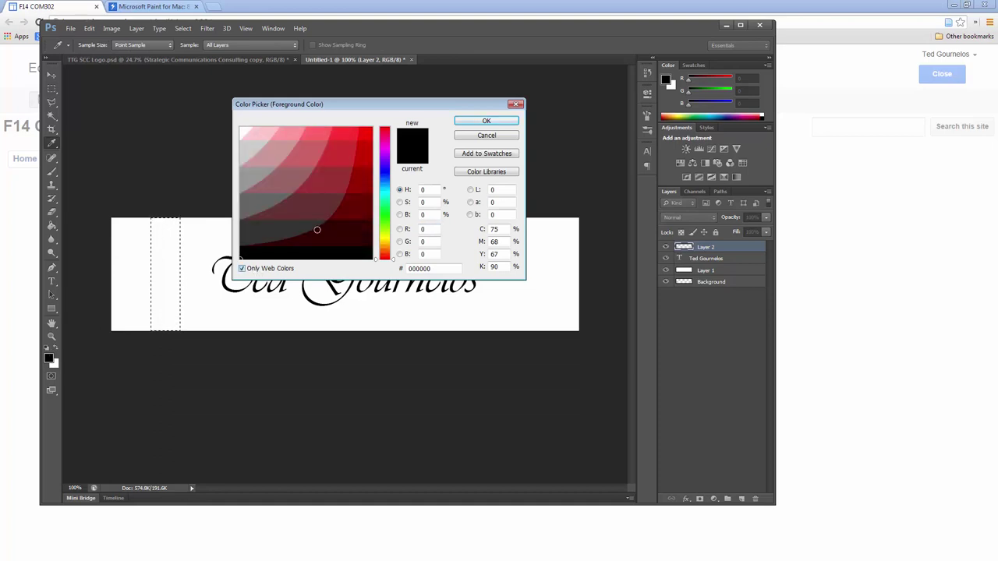
click(367, 180)
click(486, 122)
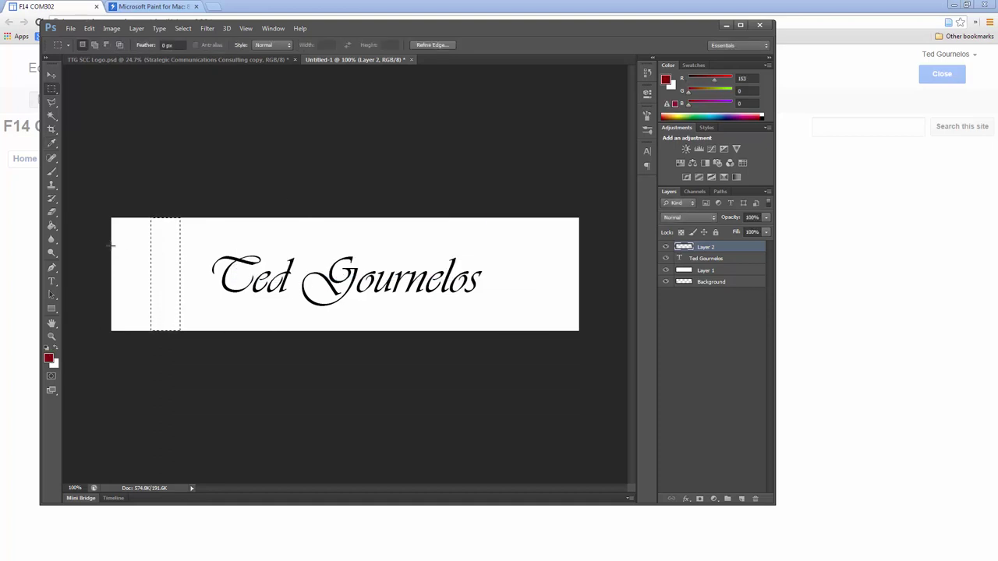
Step: Fill the selected strip with dark red and clear the selection
click(53, 225)
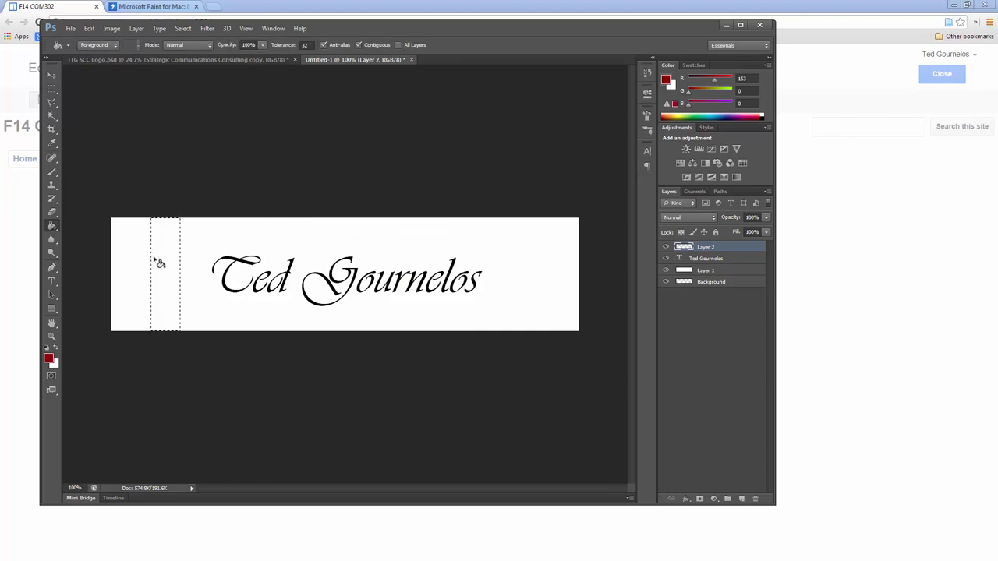
click(157, 260)
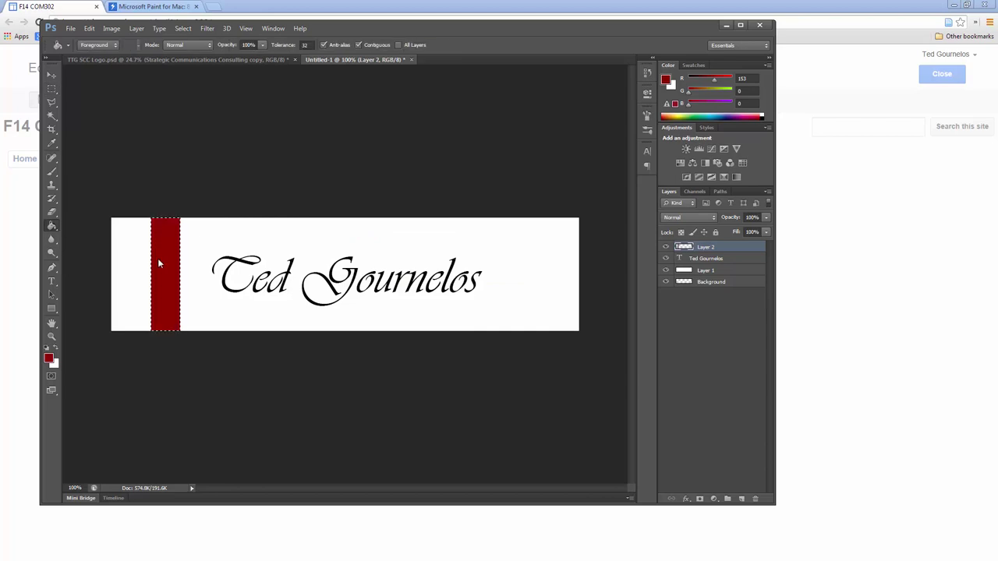
click(52, 75)
click(52, 92)
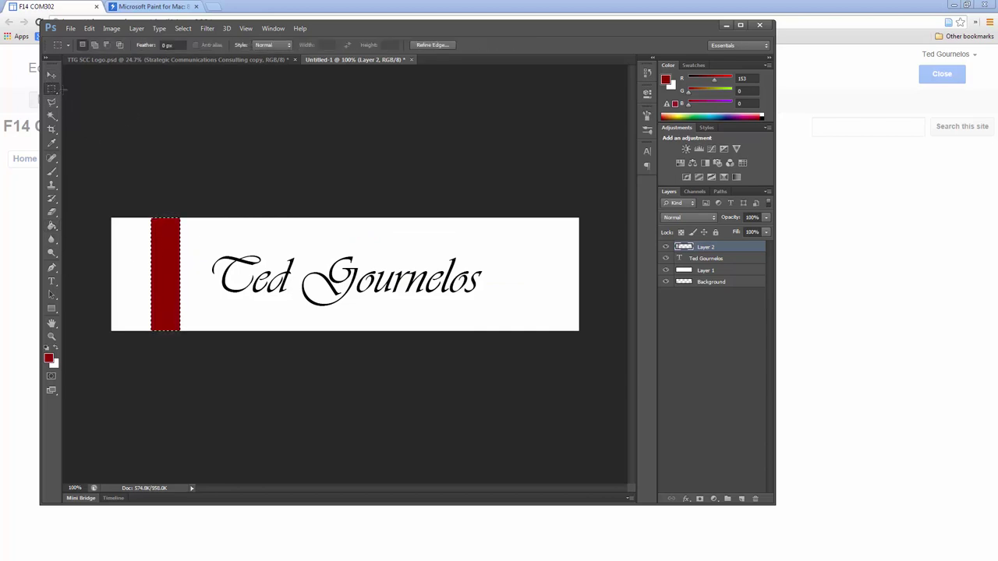
click(102, 103)
Step: Hide Layer 1's white background, leaving a transparent banner, then cancel File > Save As
click(666, 270)
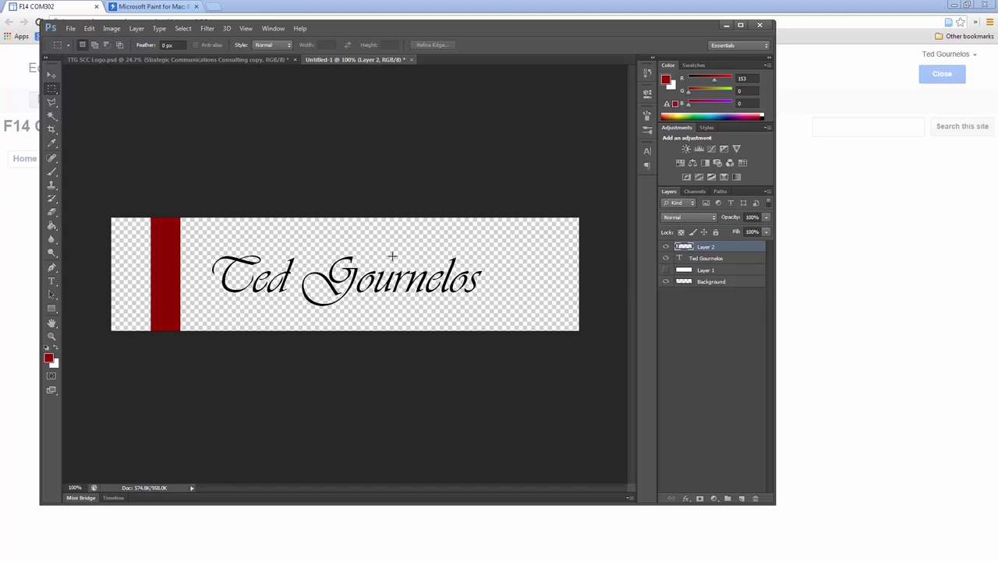
click(71, 29)
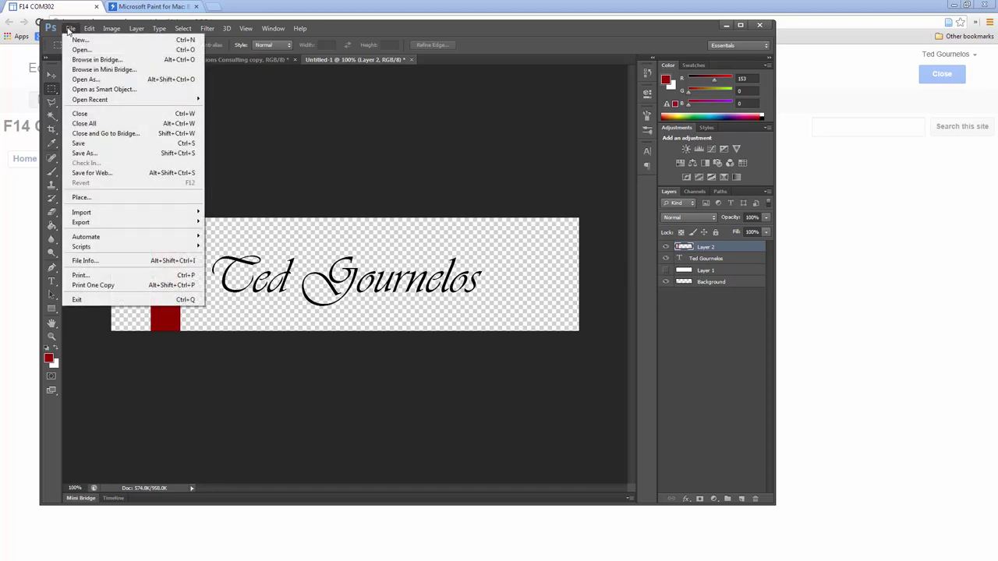
click(104, 153)
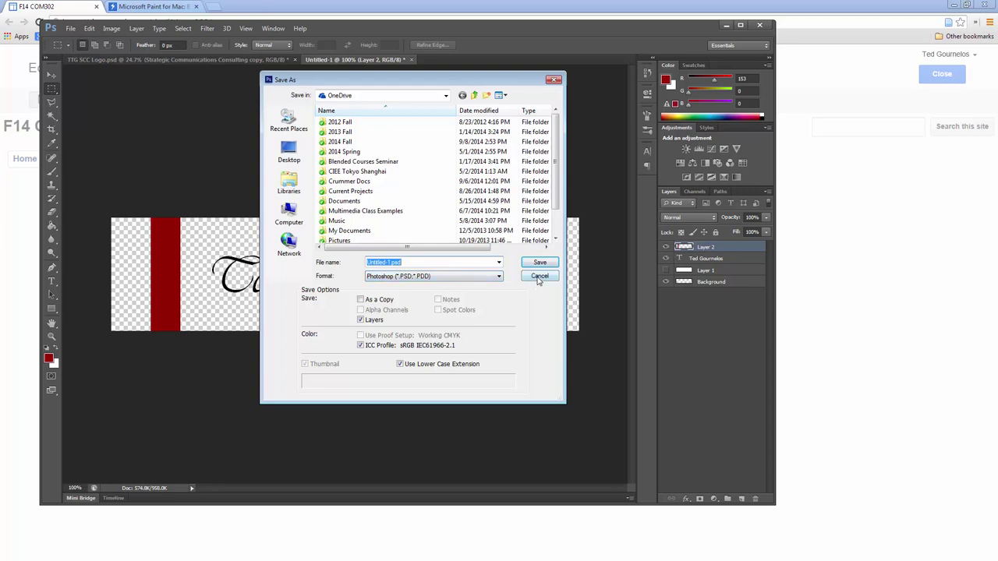
click(539, 277)
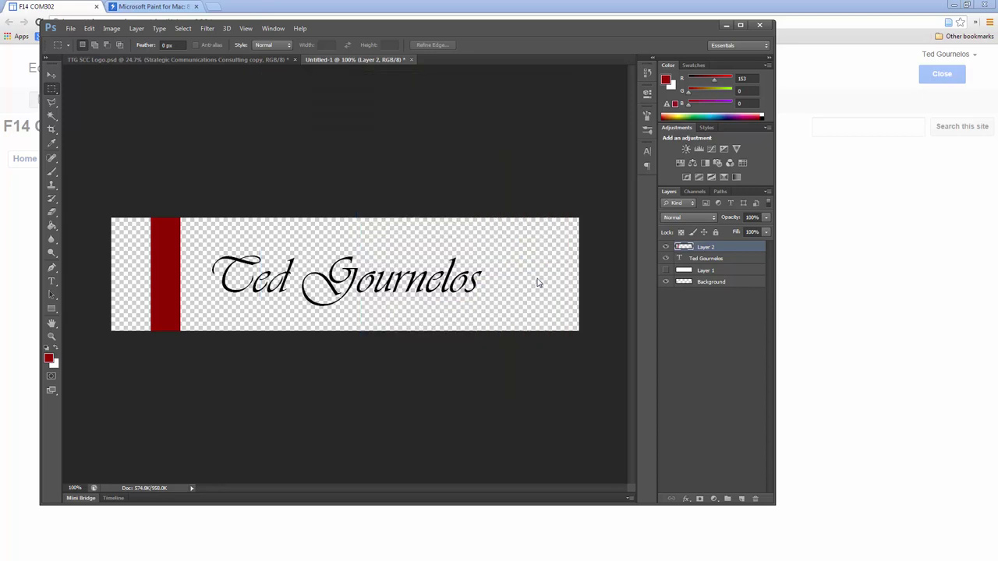
Step: In Save for Web, set the image height to 100 and keep GIF as the format
click(70, 28)
click(101, 172)
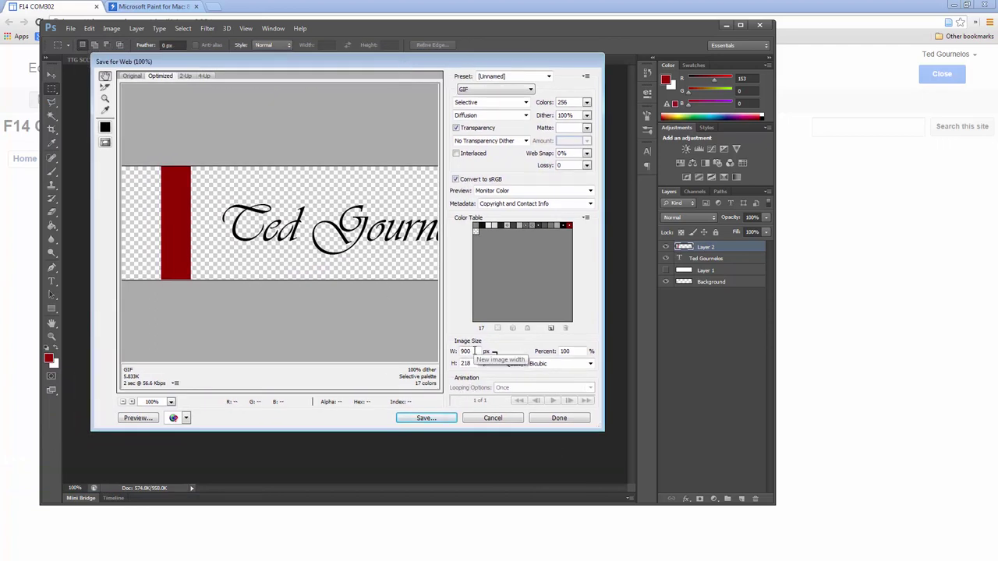
click(467, 364)
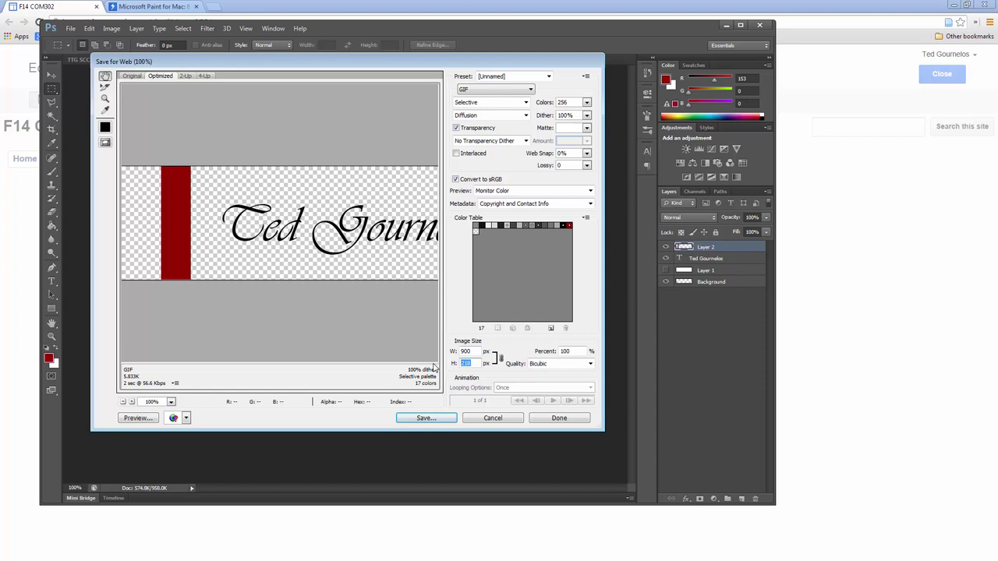
text(100)
click(481, 89)
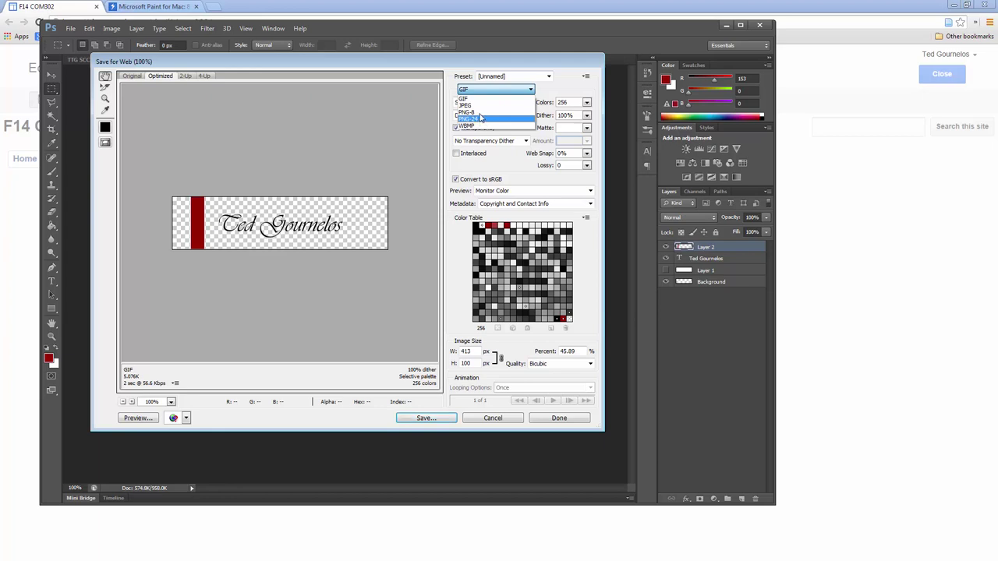
click(480, 97)
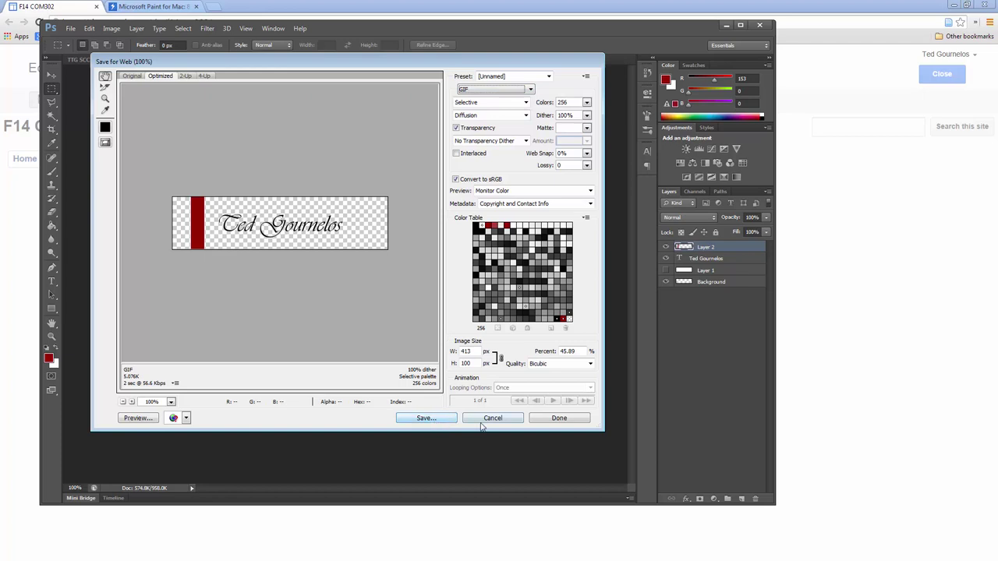
Step: Start saving the web image, browse the save locations, then back out of that dialog
click(449, 421)
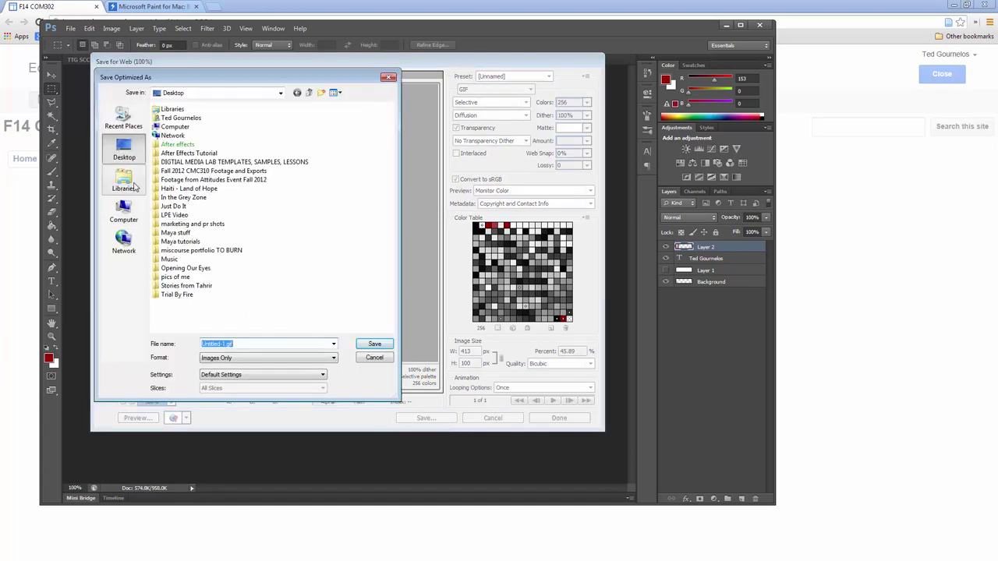
click(133, 214)
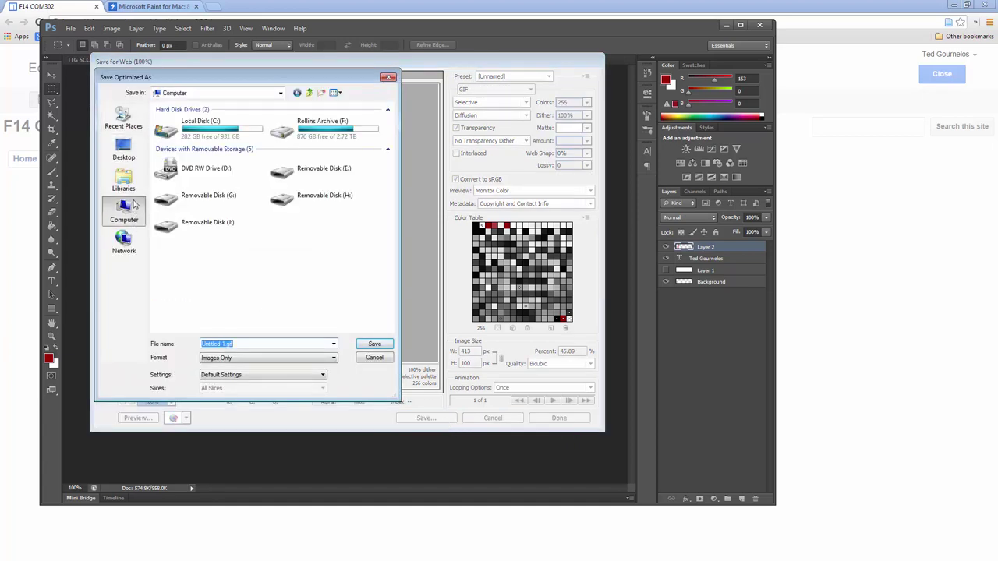
click(177, 96)
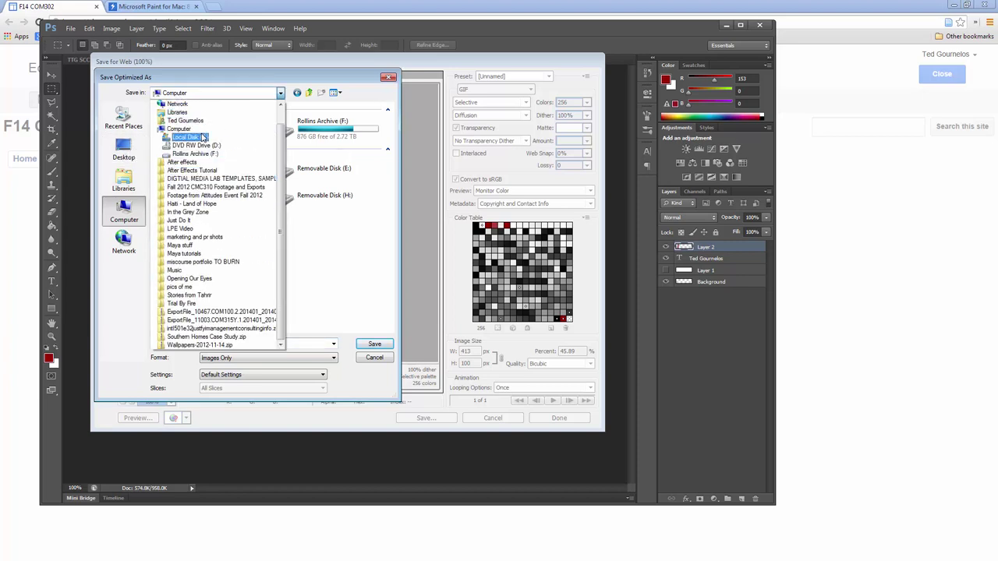
click(282, 105)
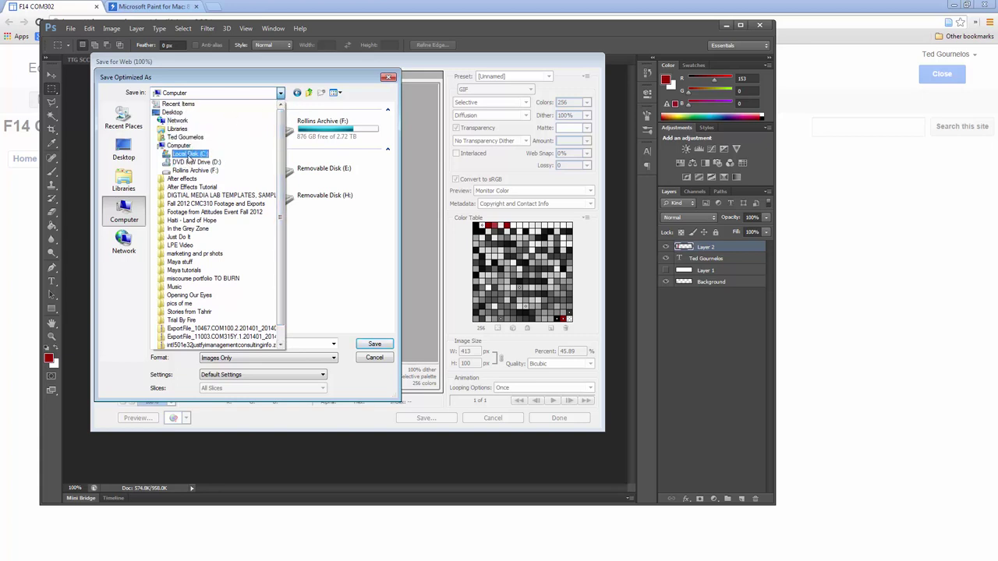
key(Escape)
key(Escape)
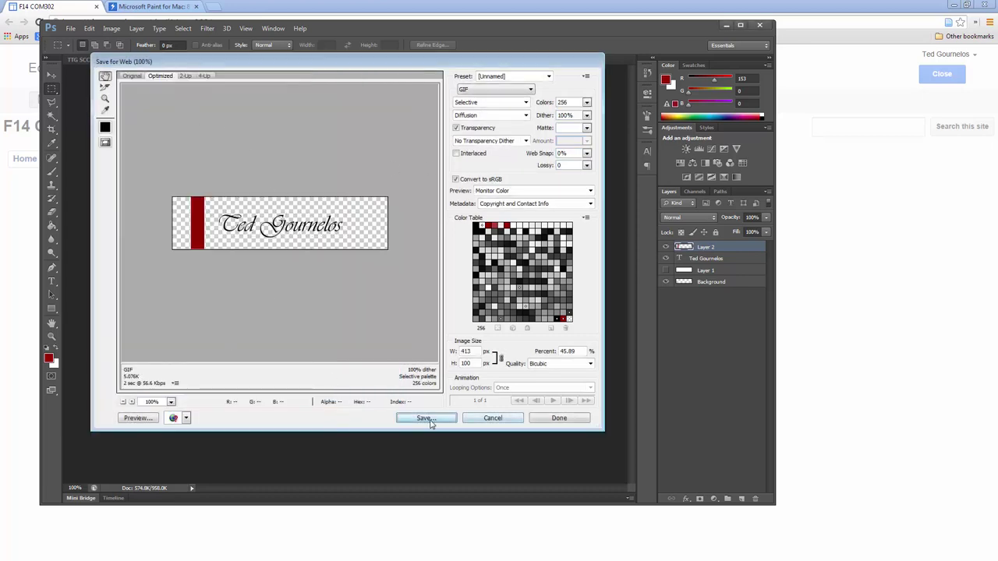
Step: Save again as GIF and navigate to C: > Users > OneDrive > 2014 Fall > Tutorials etc
click(424, 419)
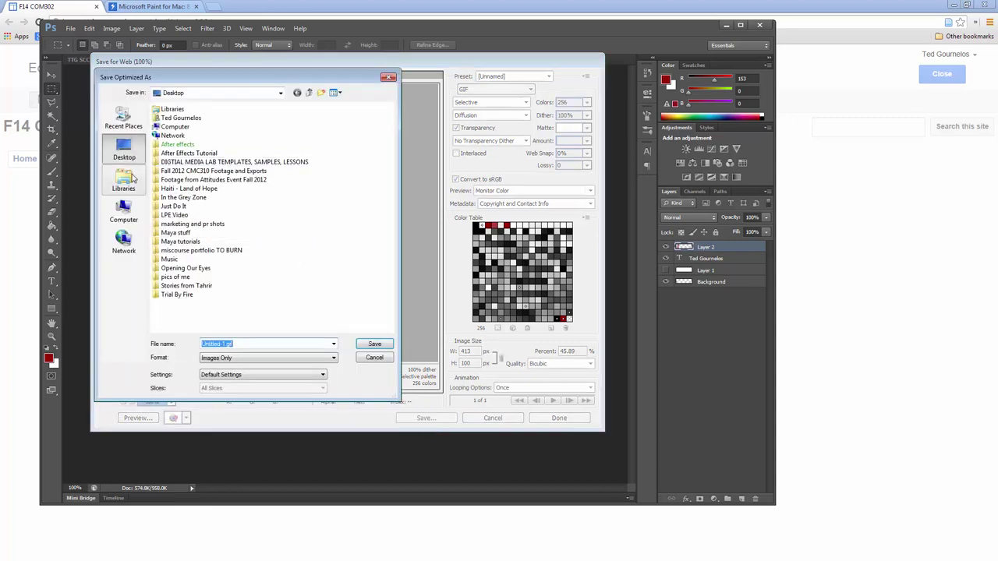
click(123, 212)
double_click(199, 128)
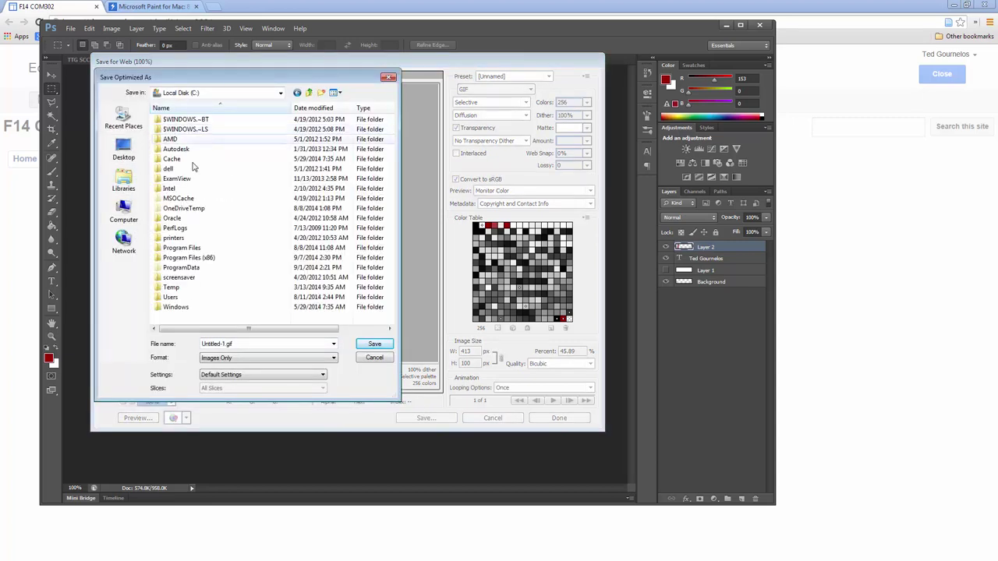
double_click(173, 297)
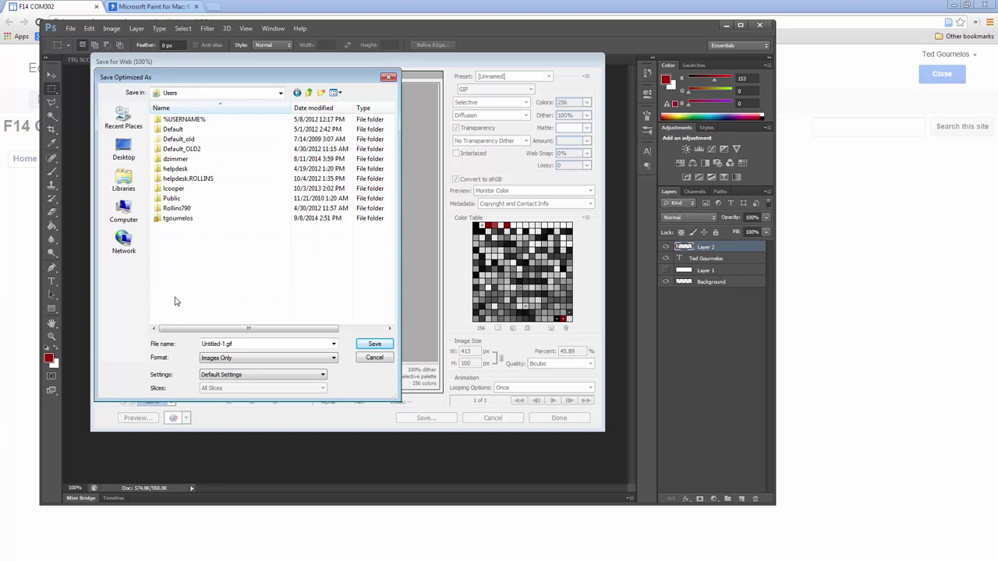
double_click(177, 219)
double_click(185, 247)
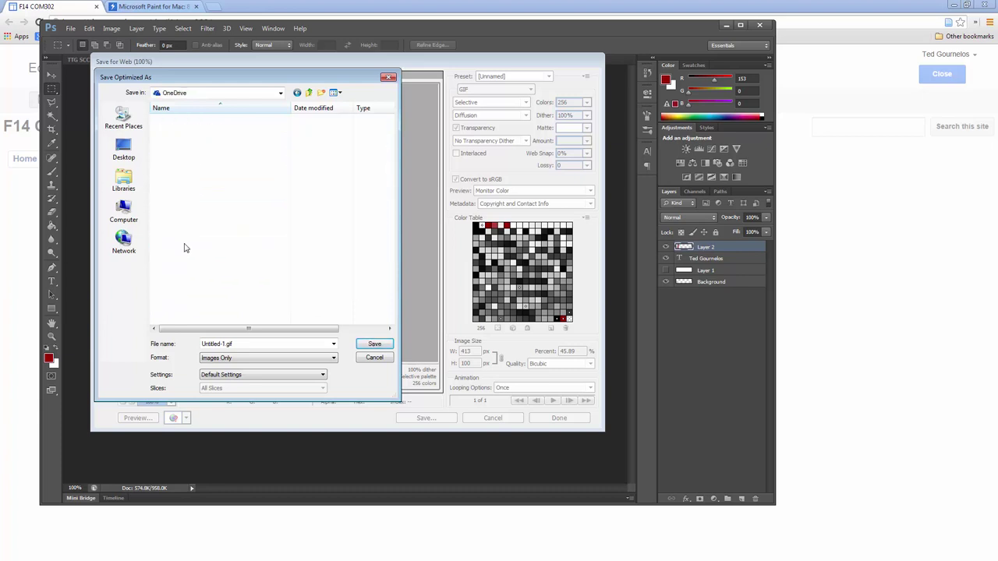
double_click(179, 139)
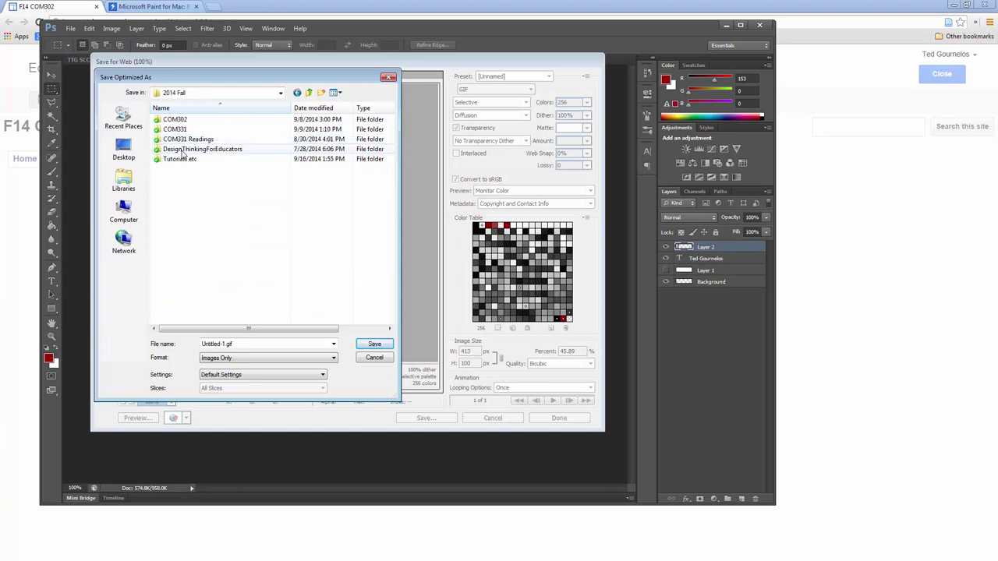
double_click(181, 159)
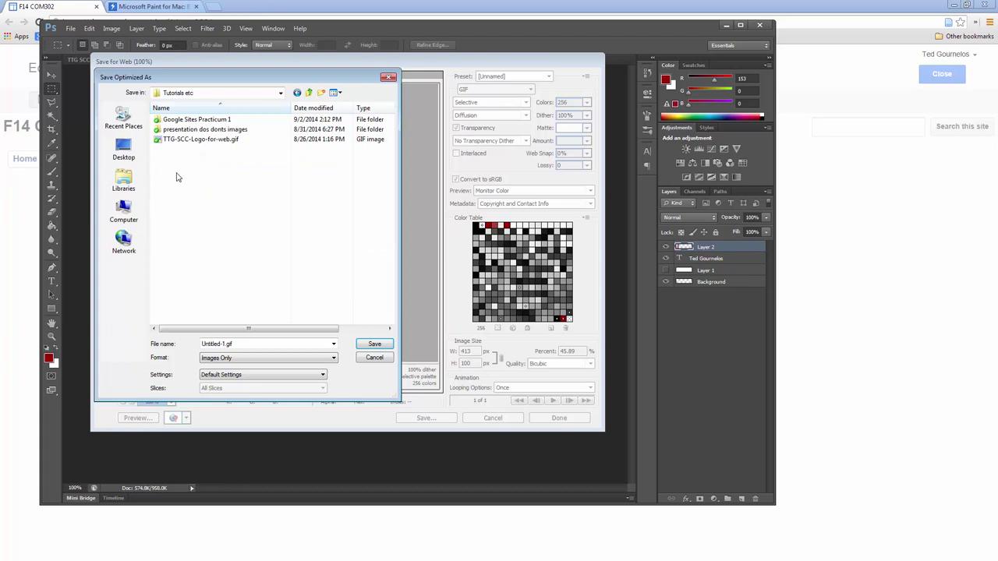
Step: Replace the default file name, save the GIF, close Untitled-1 and minimize Photoshop
double_click(208, 344)
key(BackSpace)
click(375, 345)
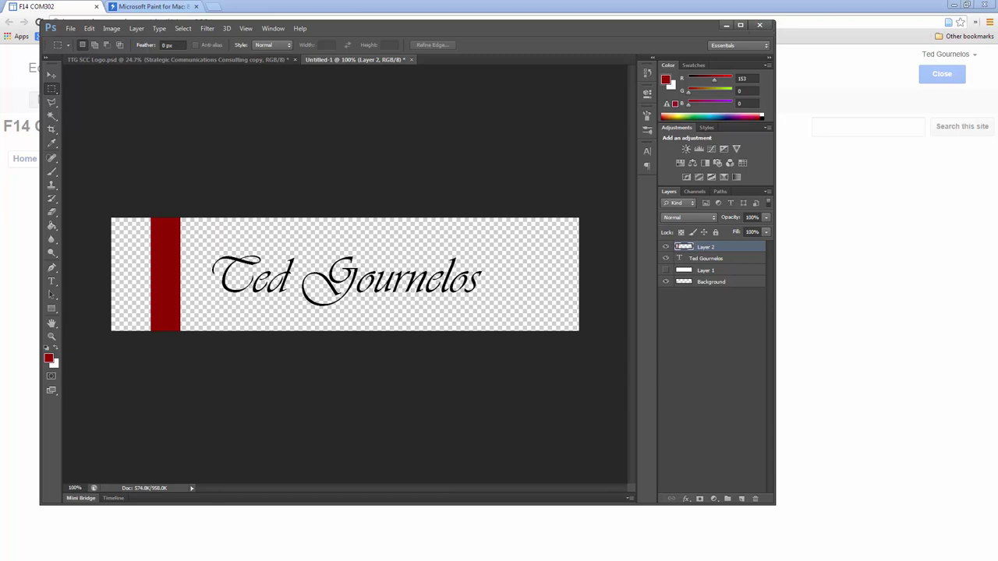
key(ctrl+w)
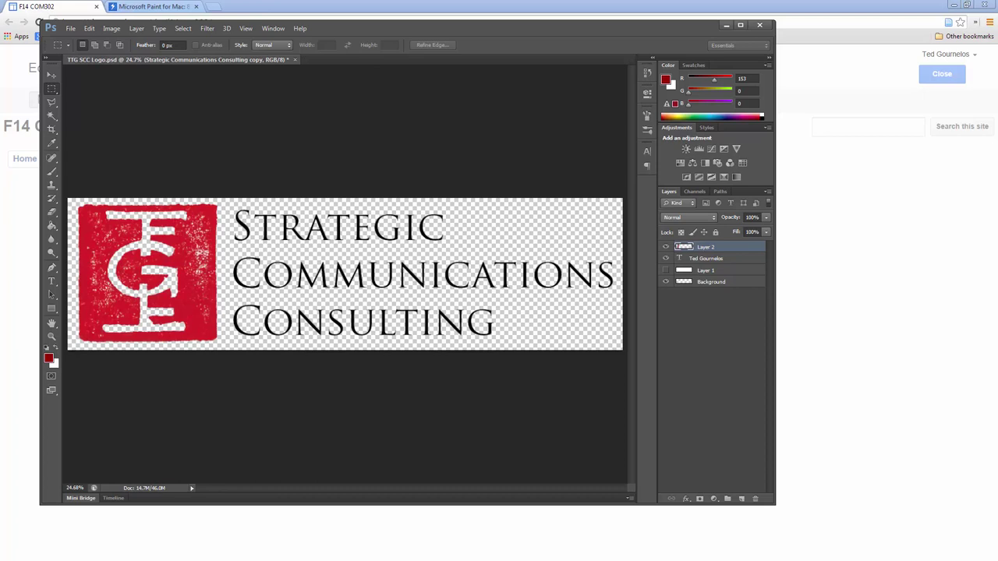
click(14, 392)
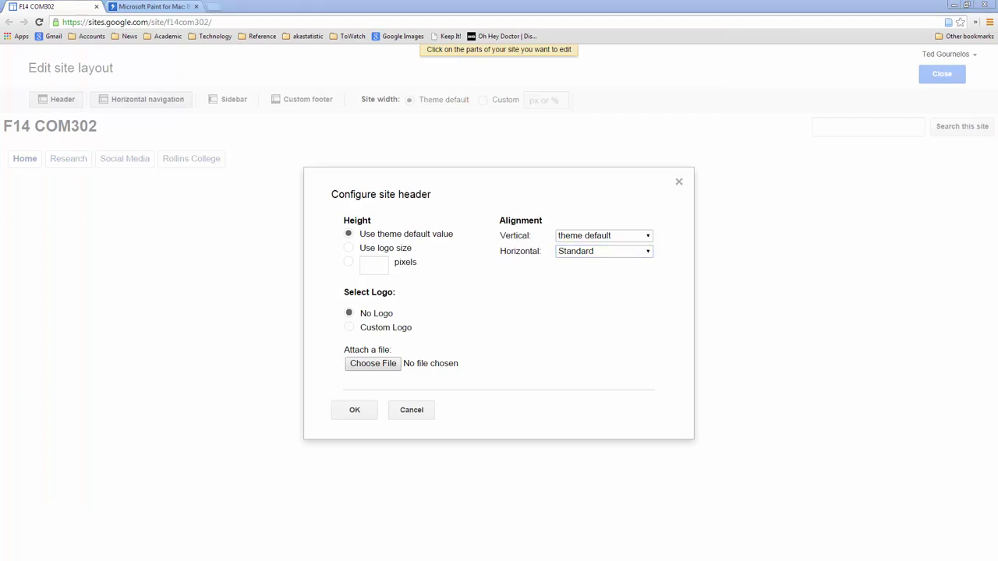
Step: Drag the blank Paint window to the top-left of the screen
mouse_move(247, 43)
mouse_down()
mouse_move(480, 38)
mouse_move(483, 24)
mouse_up()
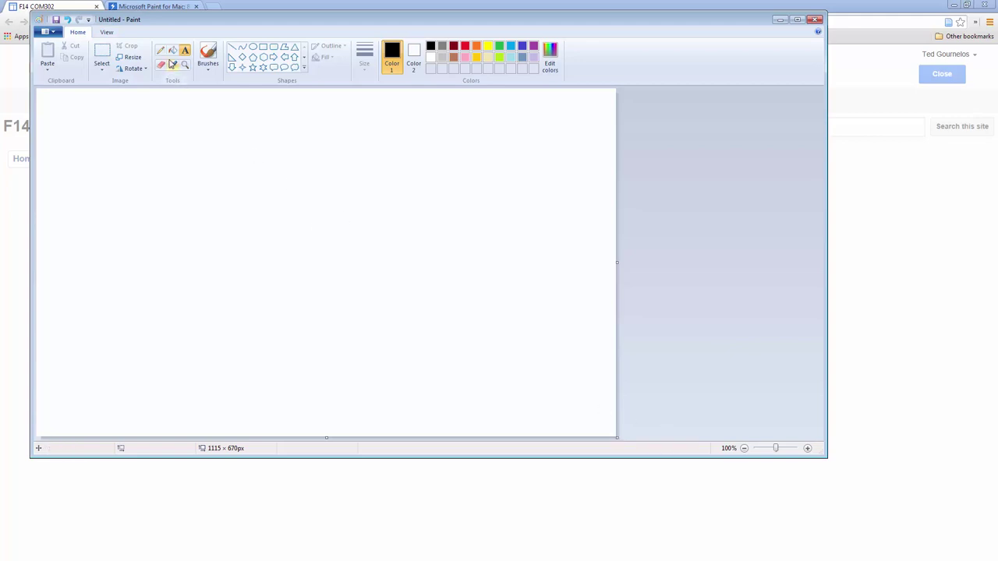
Step: Start a new blank picture in Paint, discarding changes to the old one
click(105, 33)
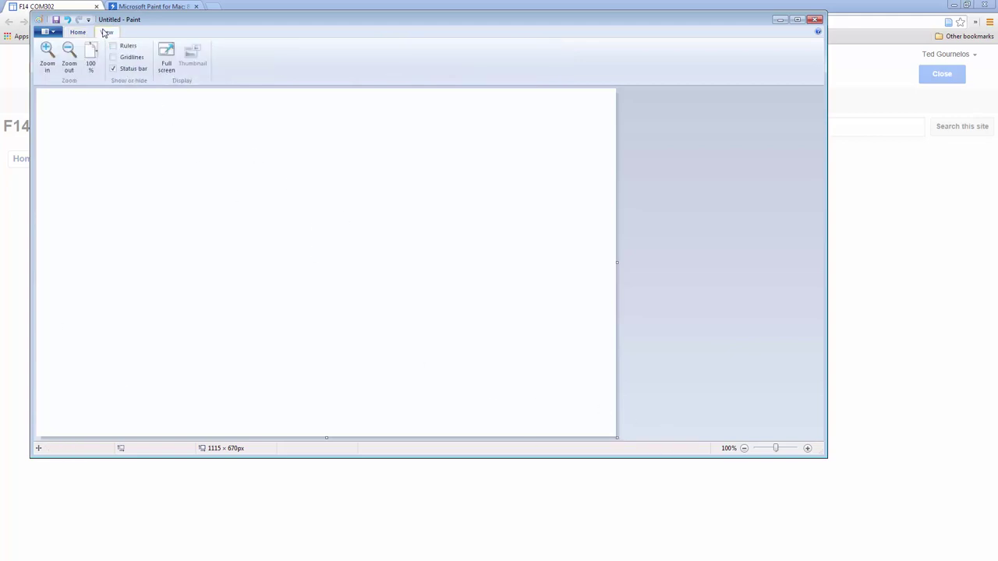
click(82, 35)
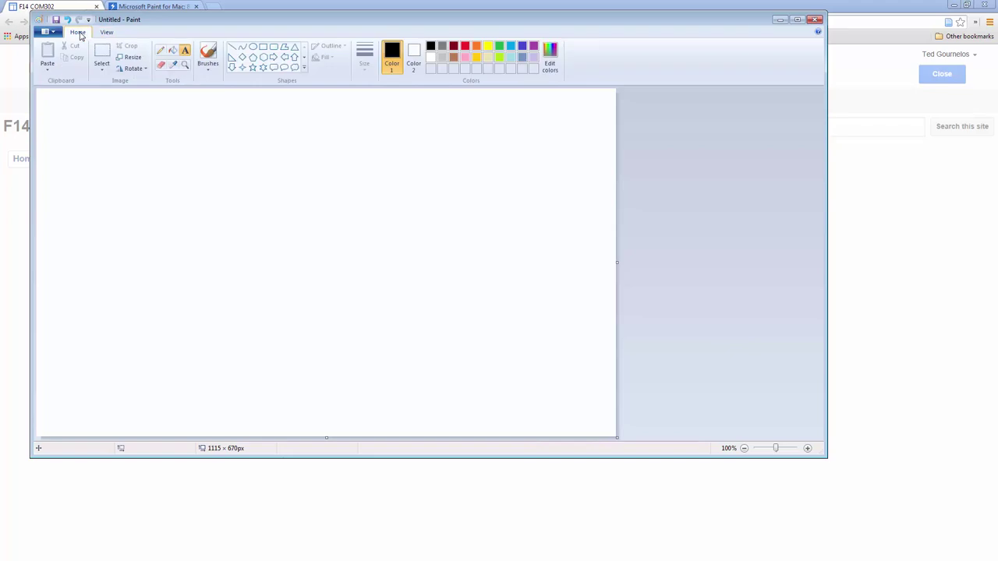
click(51, 32)
click(55, 34)
click(55, 34)
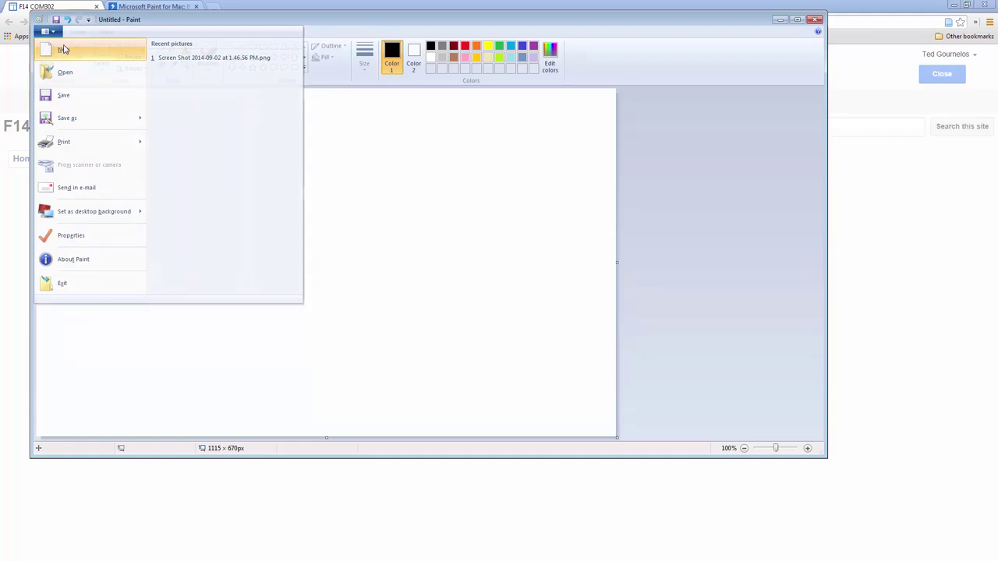
click(67, 282)
click(440, 241)
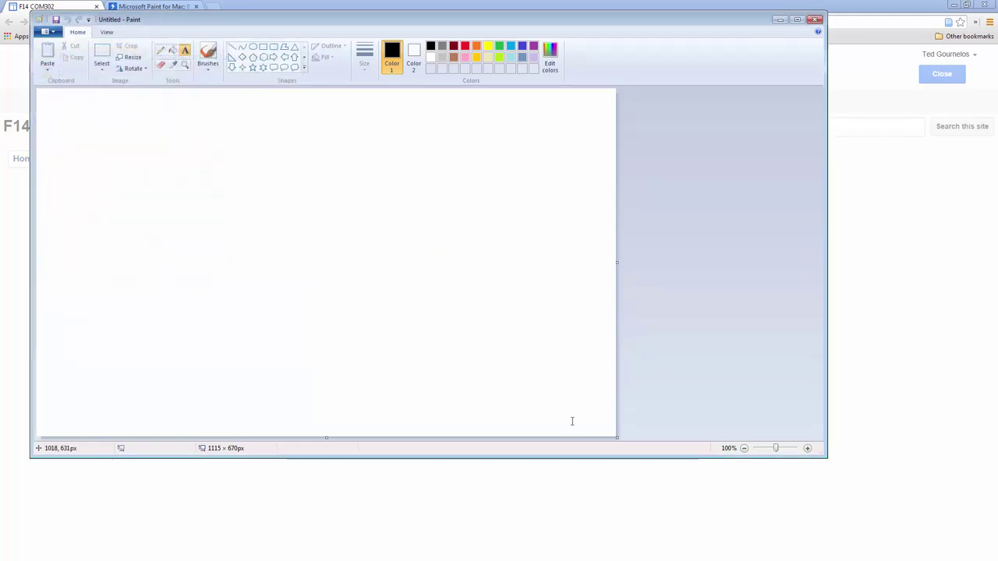
Step: Shrink the canvas to a 312 × 101 px banner strip and add the text Hi!
mouse_move(613, 436)
mouse_down()
mouse_move(300, 266)
mouse_move(266, 179)
mouse_move(272, 141)
mouse_up()
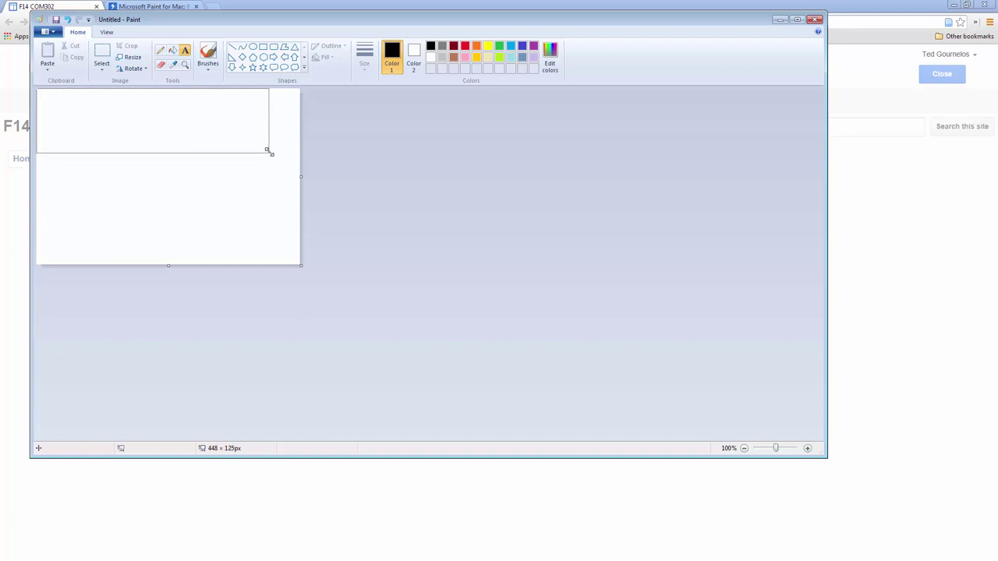
drag(273, 141, 201, 142)
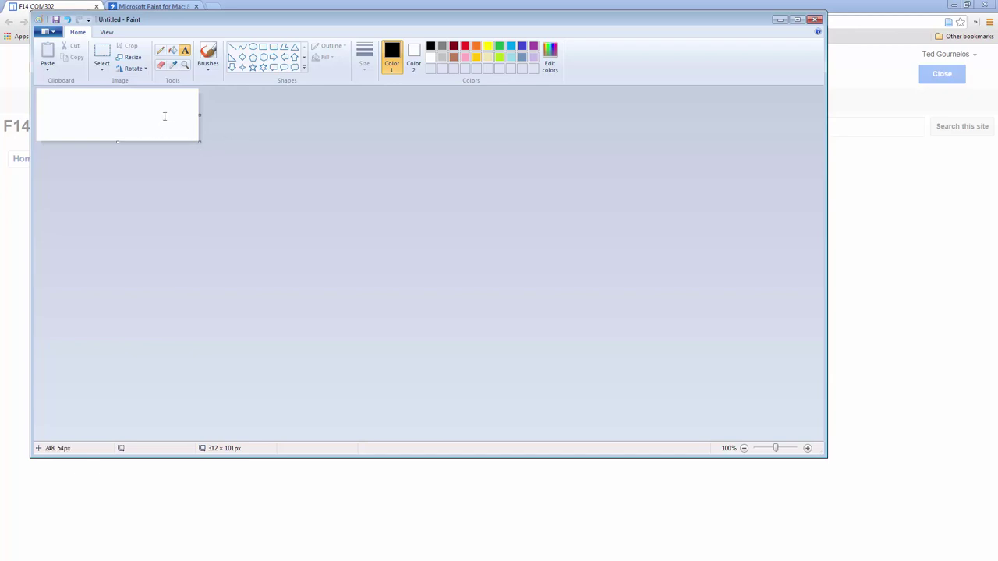
click(57, 114)
text(Hi!)
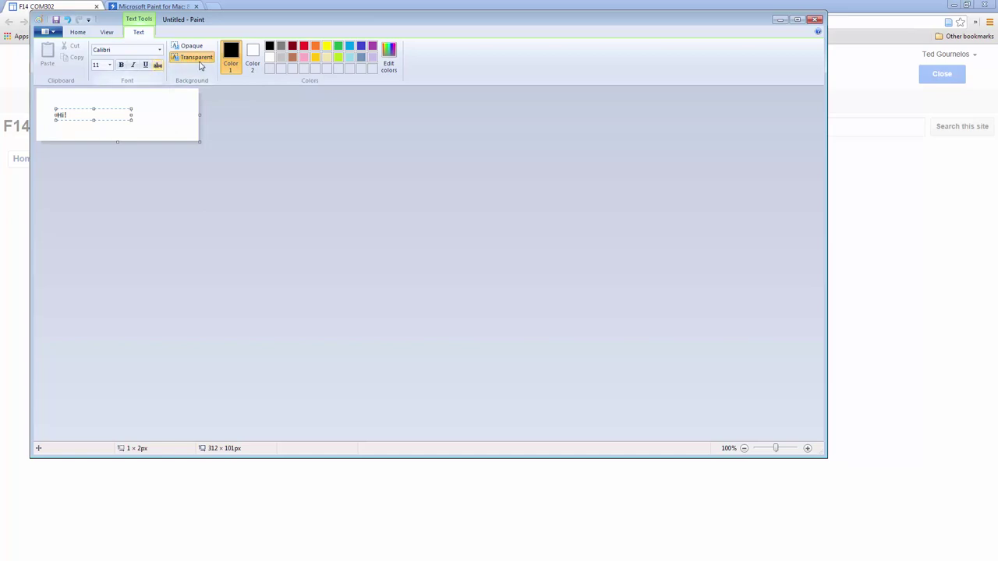
click(106, 33)
click(81, 32)
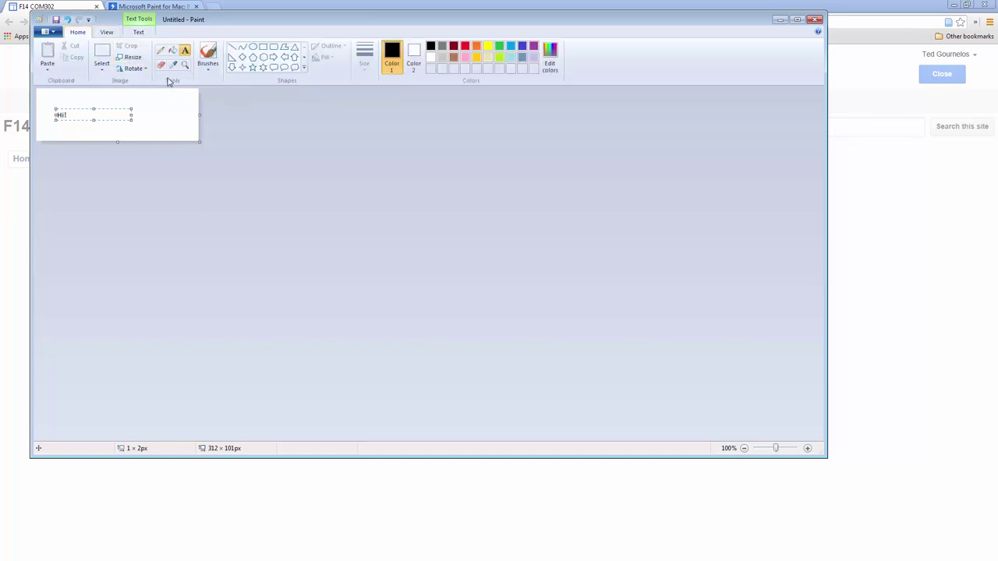
click(183, 119)
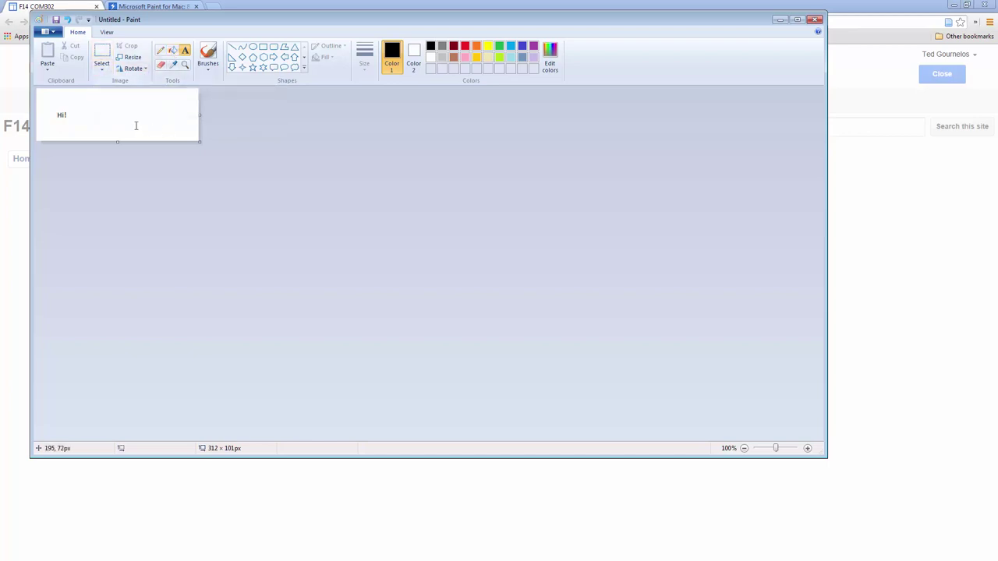
Step: Look through the Save as file formats, keeping PNG, then cancel without saving
click(44, 31)
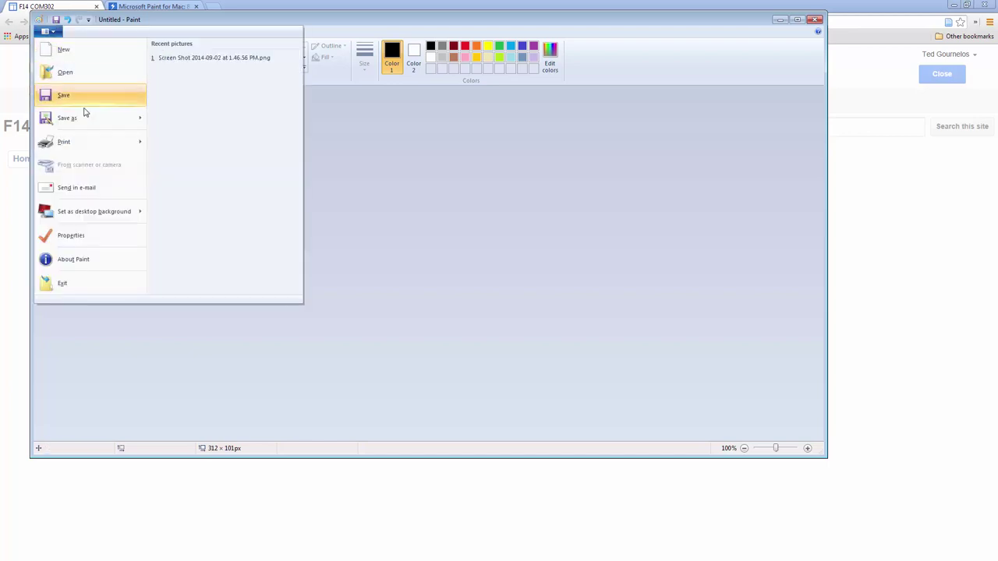
click(90, 127)
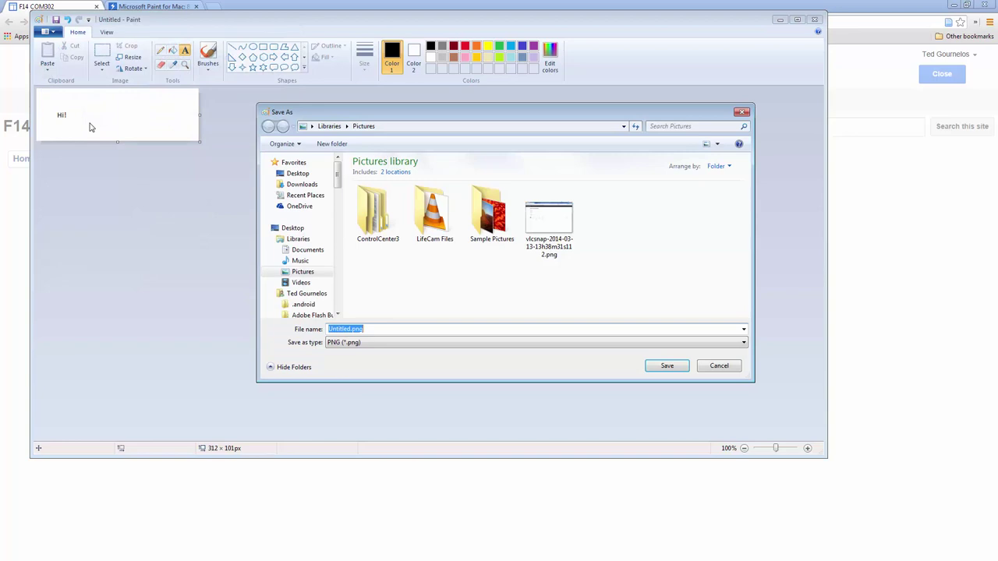
click(382, 345)
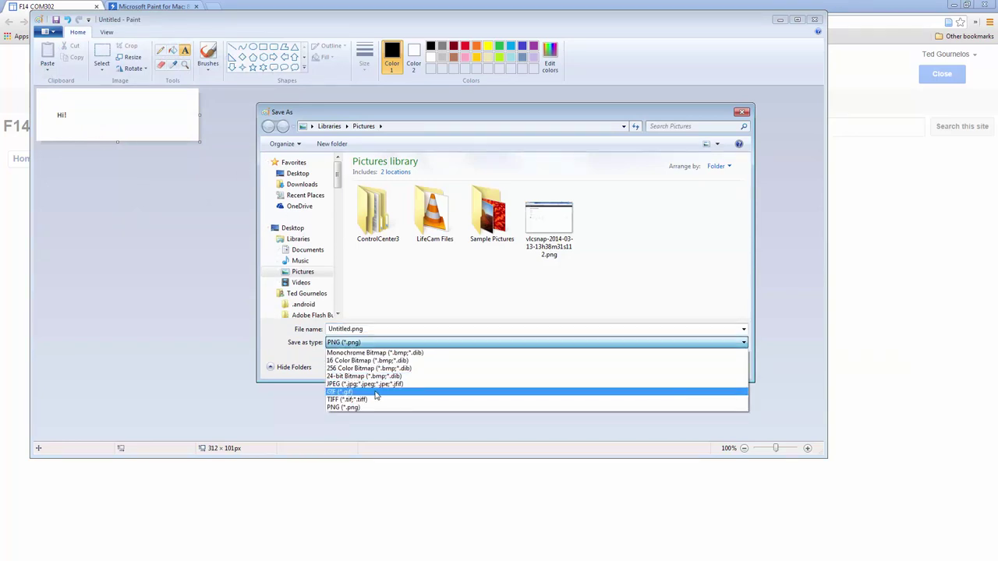
click(312, 378)
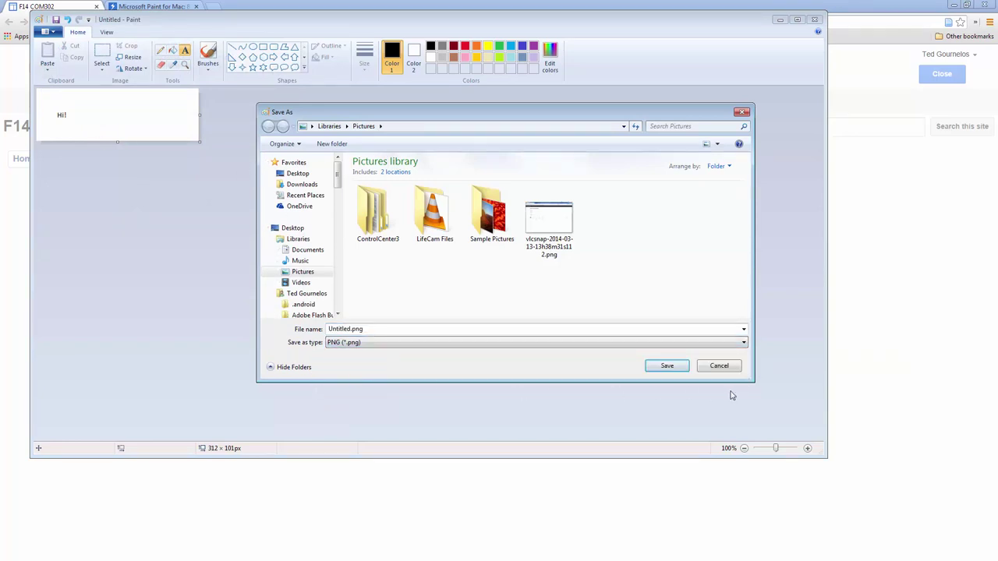
click(718, 369)
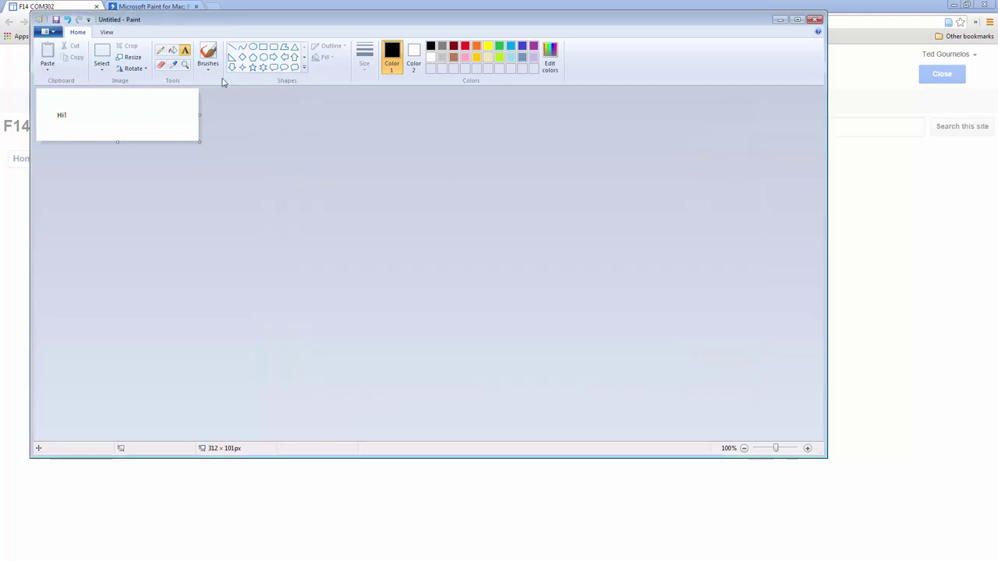
Step: Close Paint with Don't Save and switch to the Paint for Mac article tab
double_click(38, 21)
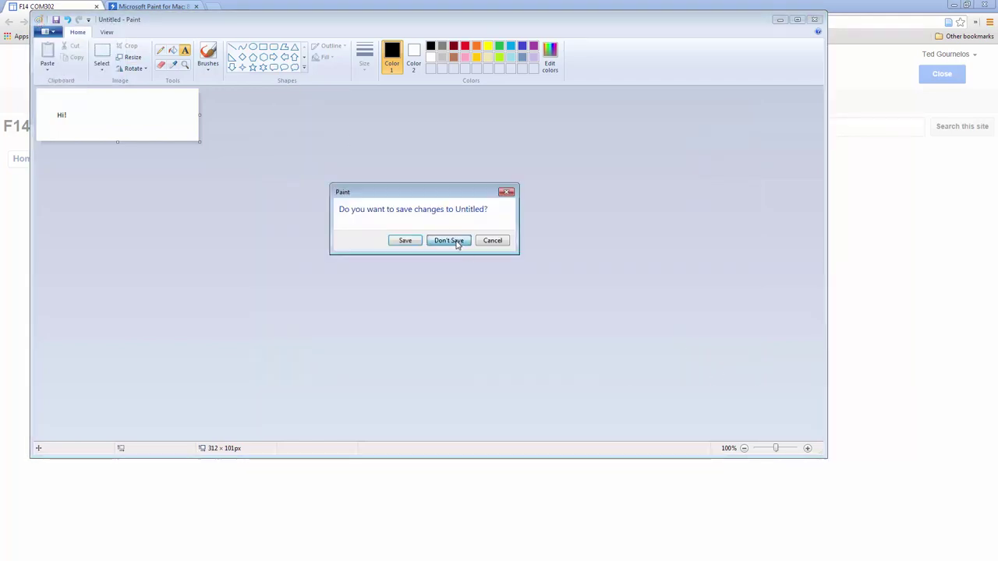
click(457, 241)
click(157, 7)
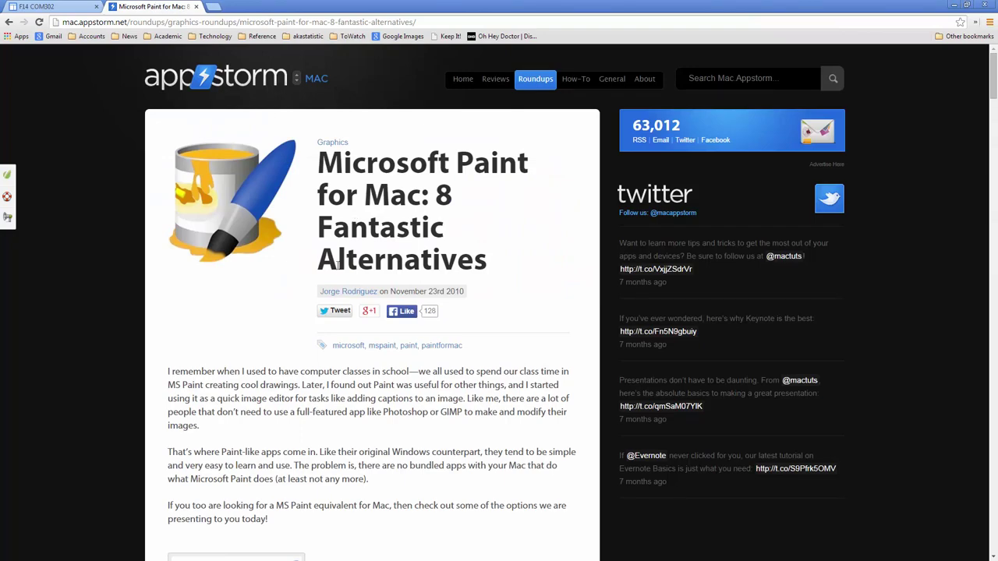
Step: Skim the Paint for Mac article down and back up, then return to the F14 COM302 tab
scroll(337, 265, down, 2)
scroll(339, 218, down, 2)
scroll(341, 163, down, 1)
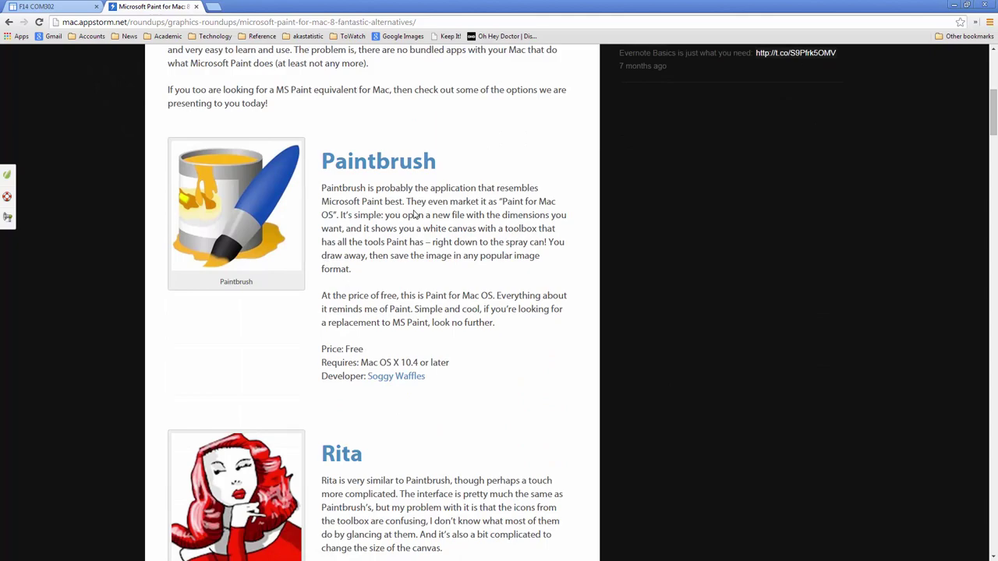
scroll(385, 245, up, 3)
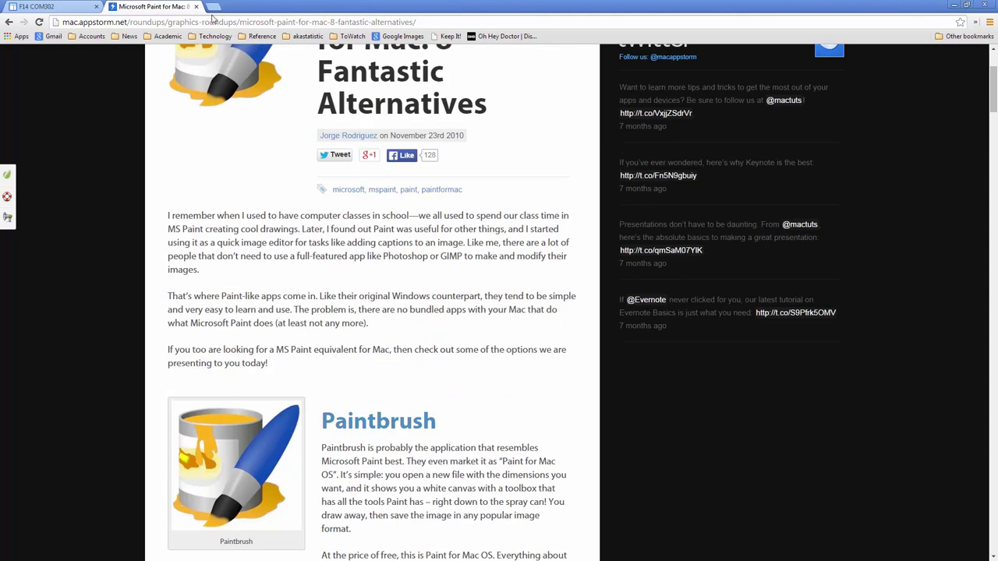
scroll(326, 140, up, 2)
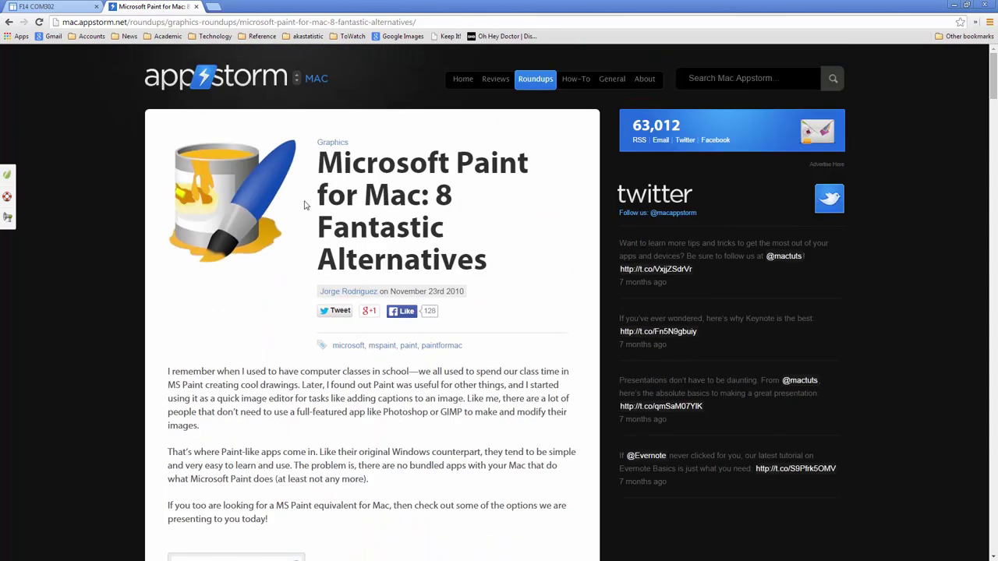
click(55, 7)
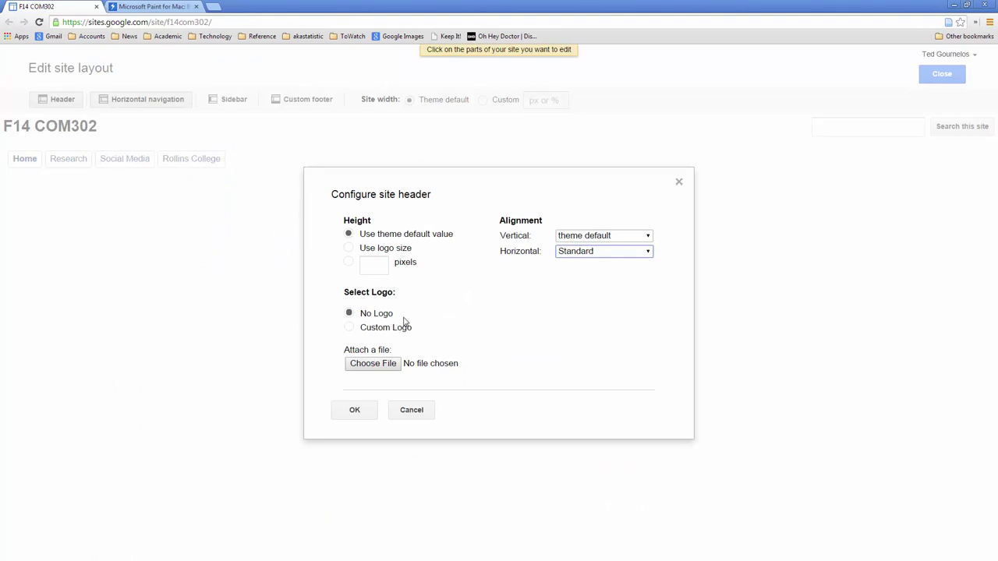
Step: Set the header to Use logo size with custom logo TTG-SCC-Logo-for-web.gif from Tutorials etc, and confirm
click(367, 249)
click(349, 328)
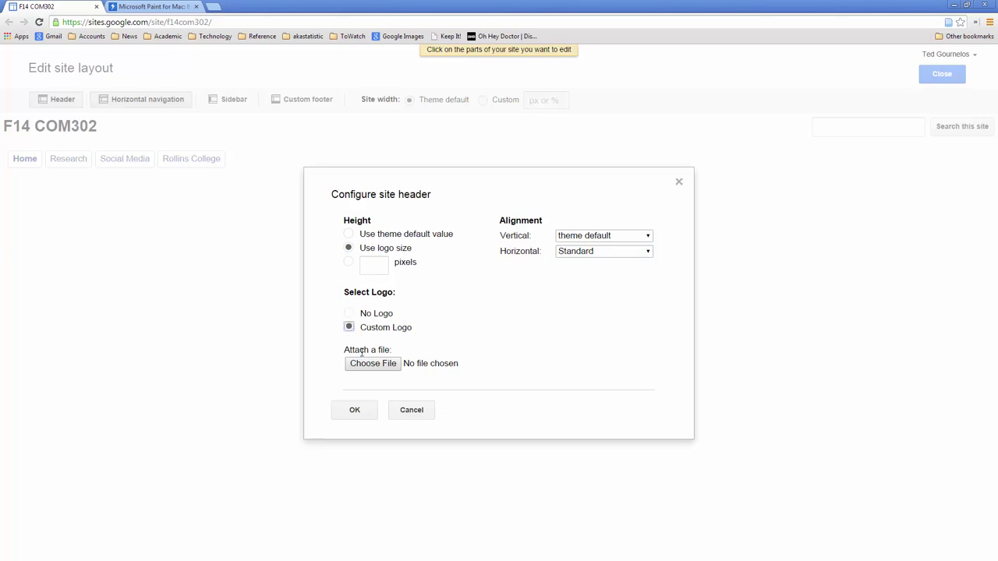
click(373, 364)
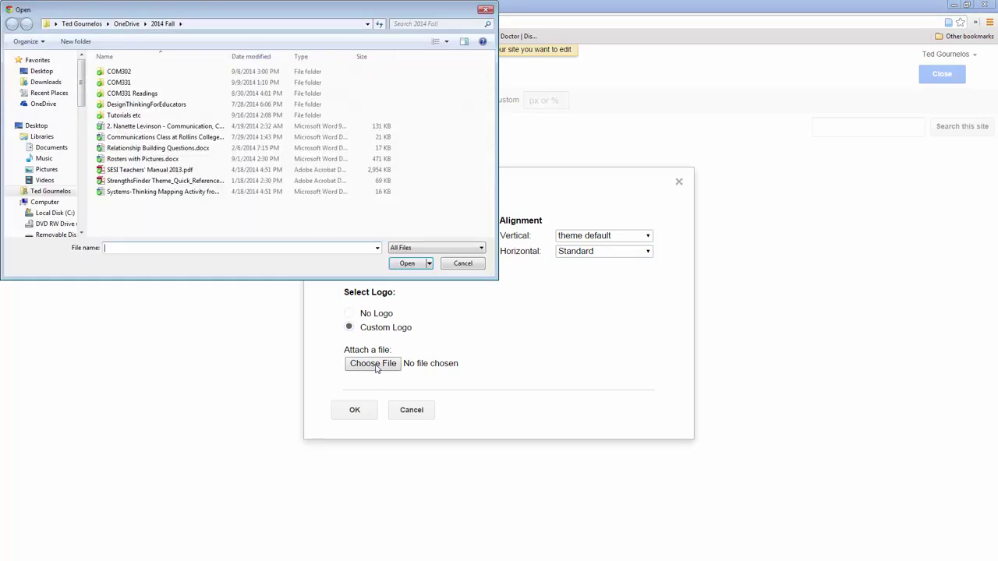
double_click(125, 115)
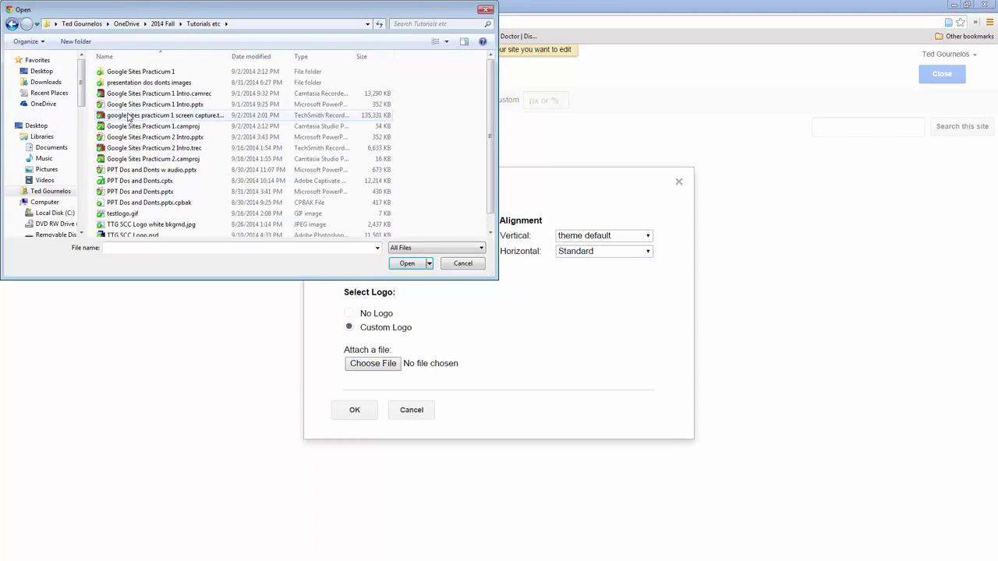
click(144, 217)
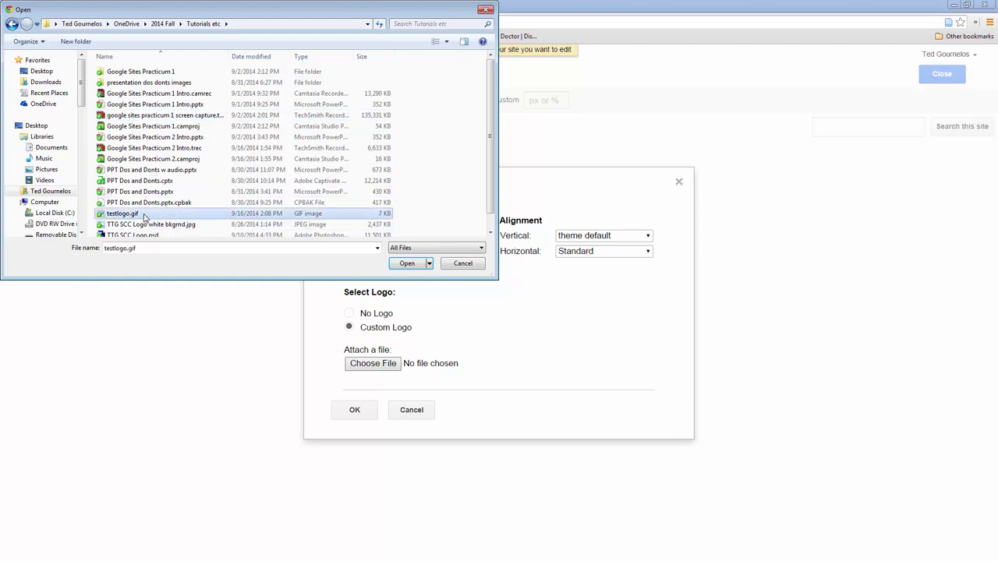
scroll(145, 217, down, 1)
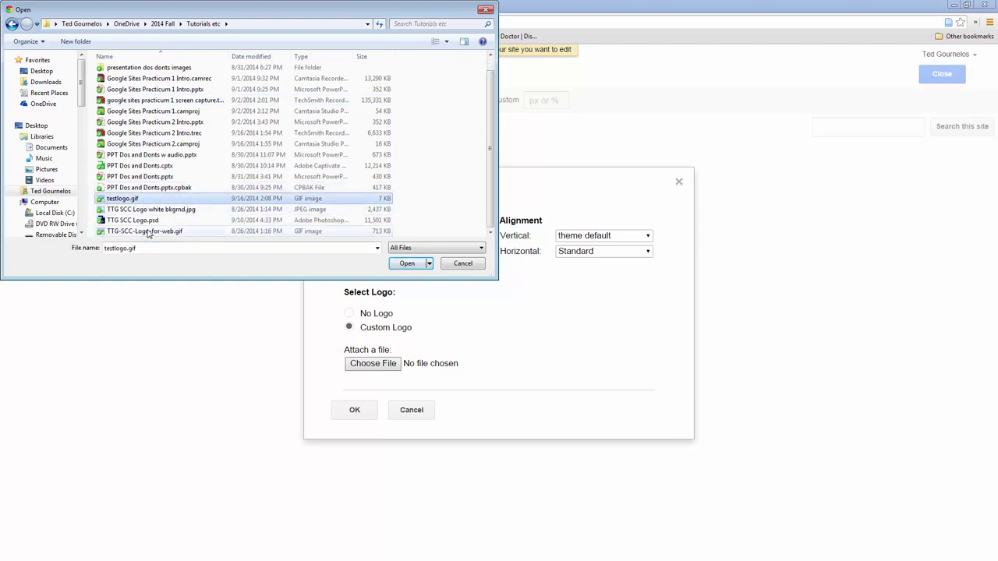
double_click(137, 232)
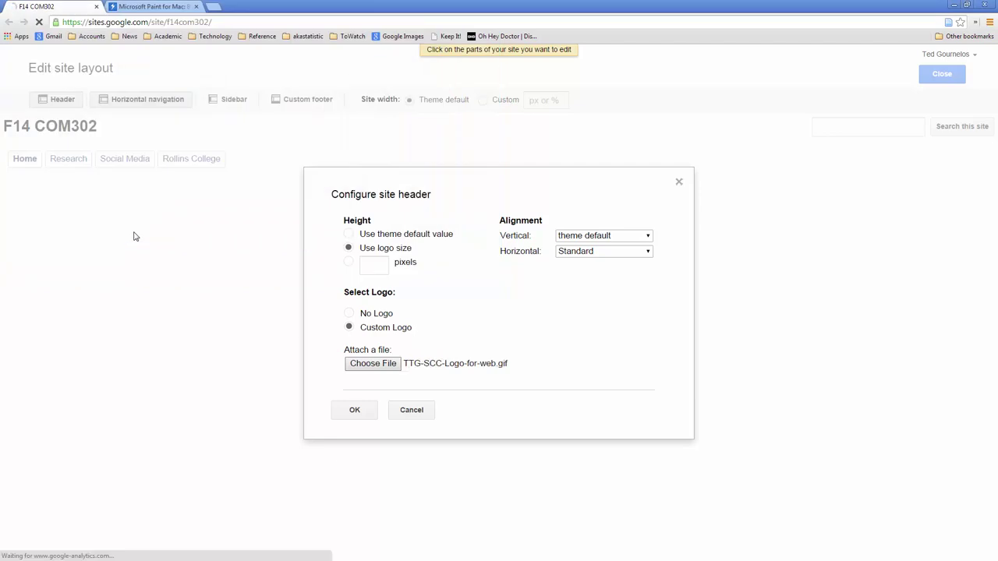
click(359, 411)
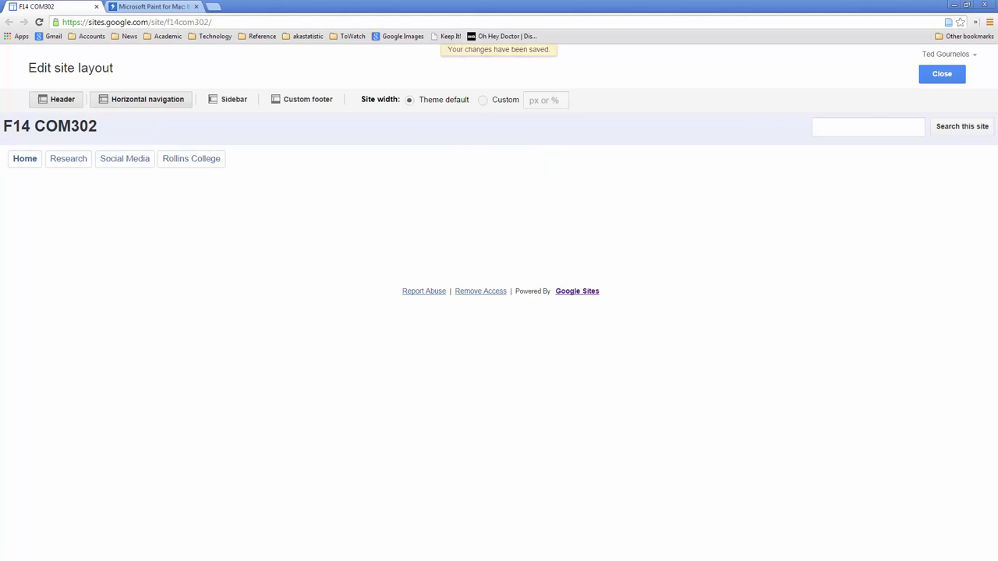
click(474, 129)
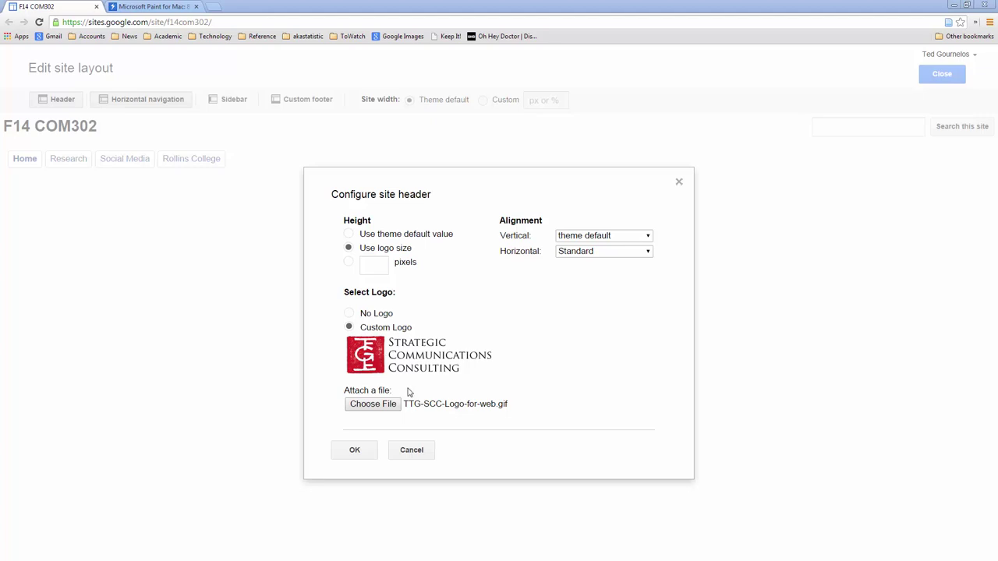
click(355, 450)
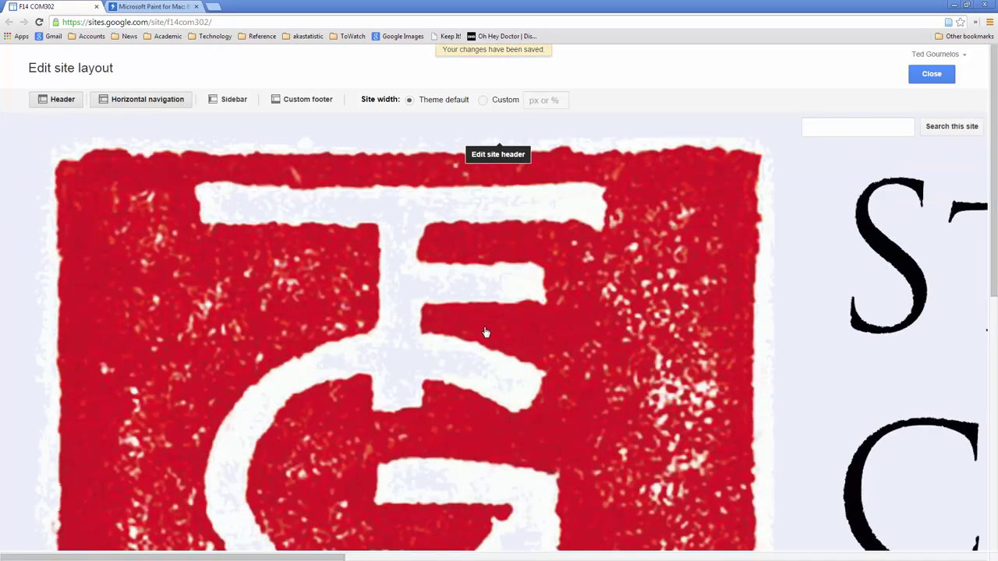
Step: Reopen the header settings, click into the custom pixel height field, and save
scroll(504, 325, down, 5)
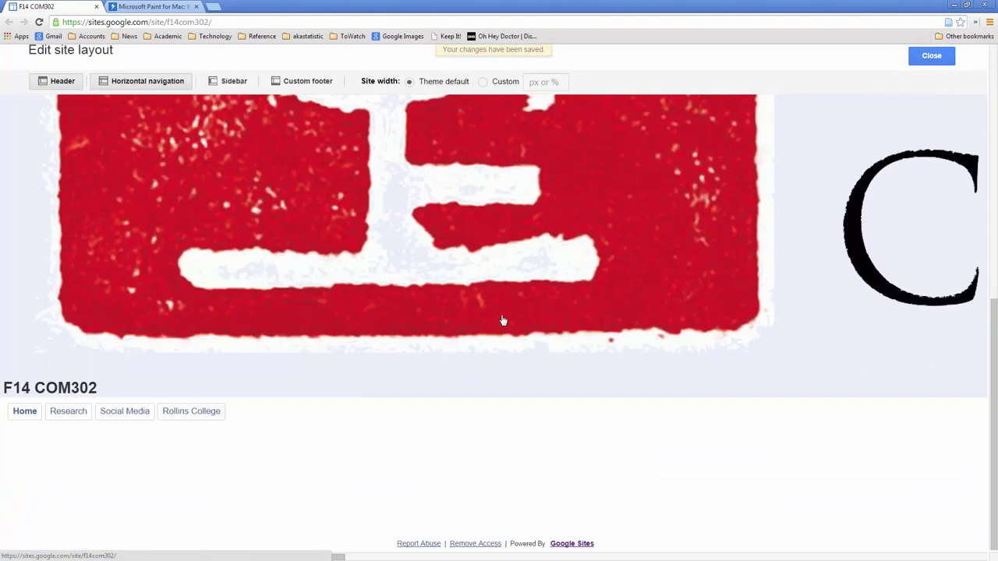
scroll(503, 321, up, 3)
scroll(504, 318, up, 2)
scroll(503, 318, down, 3)
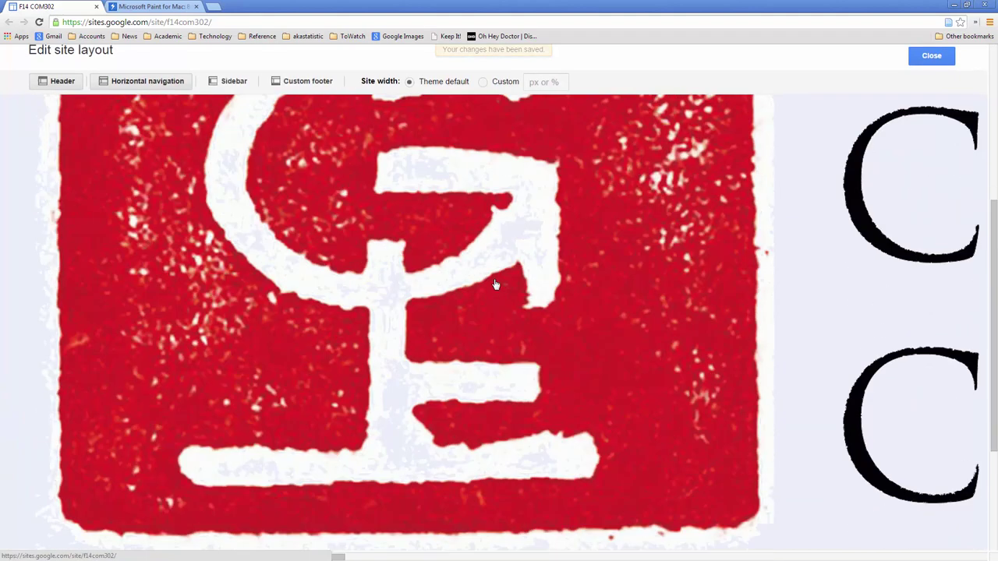
scroll(494, 283, up, 2)
click(488, 306)
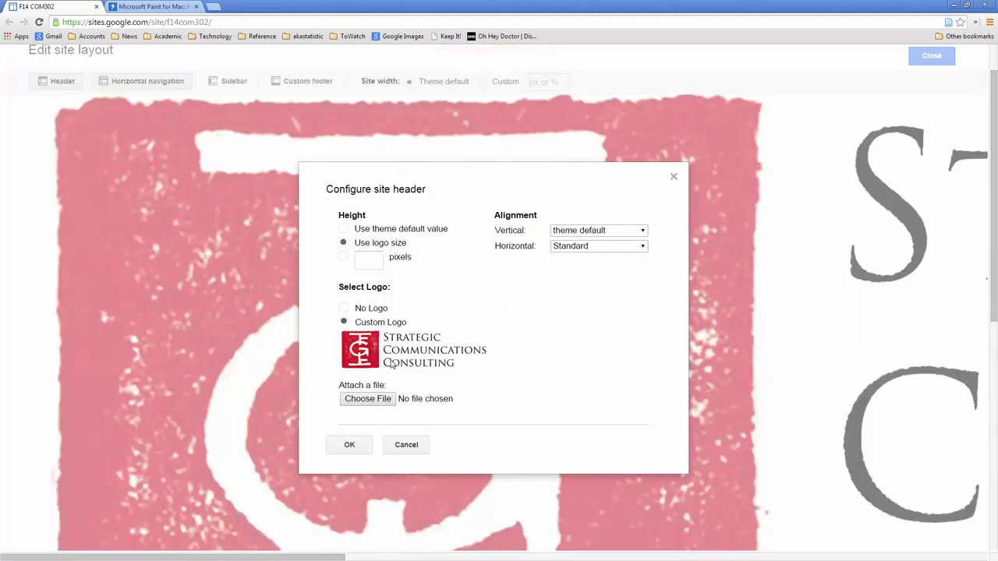
click(369, 262)
click(350, 444)
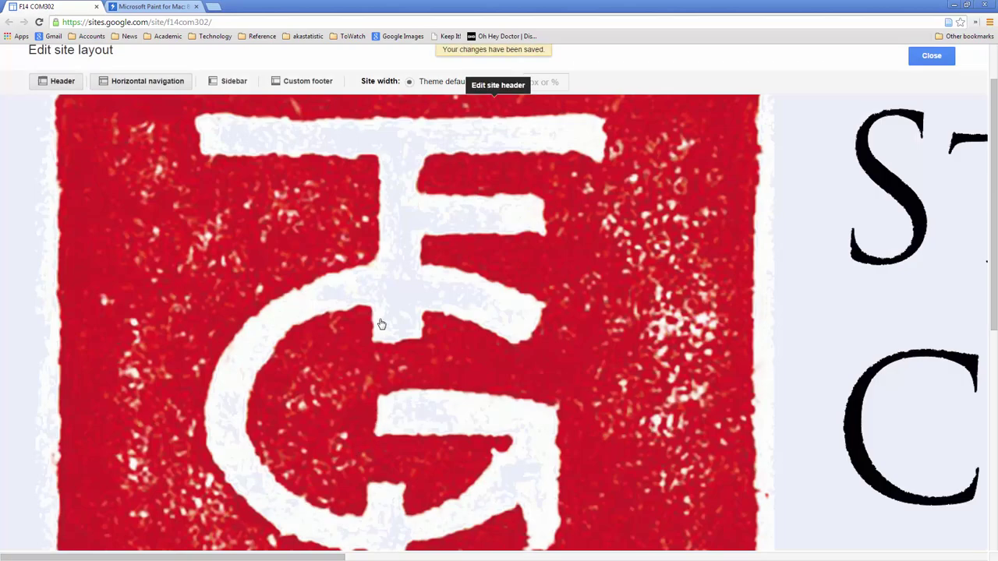
Step: Replace the header logo with TTG-SCC-Logo-for-web-small.gif and save
scroll(379, 312, down, 5)
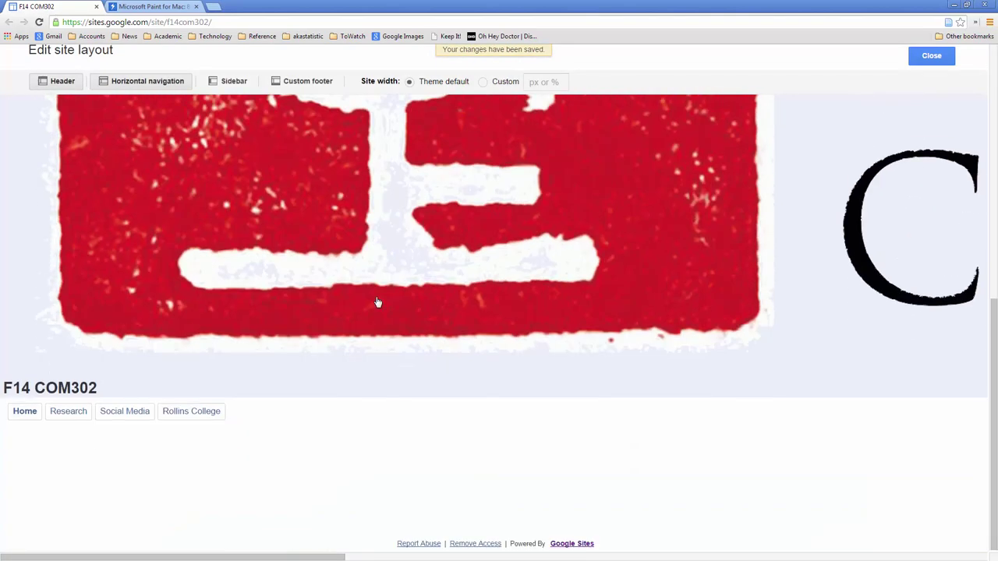
scroll(377, 302, up, 5)
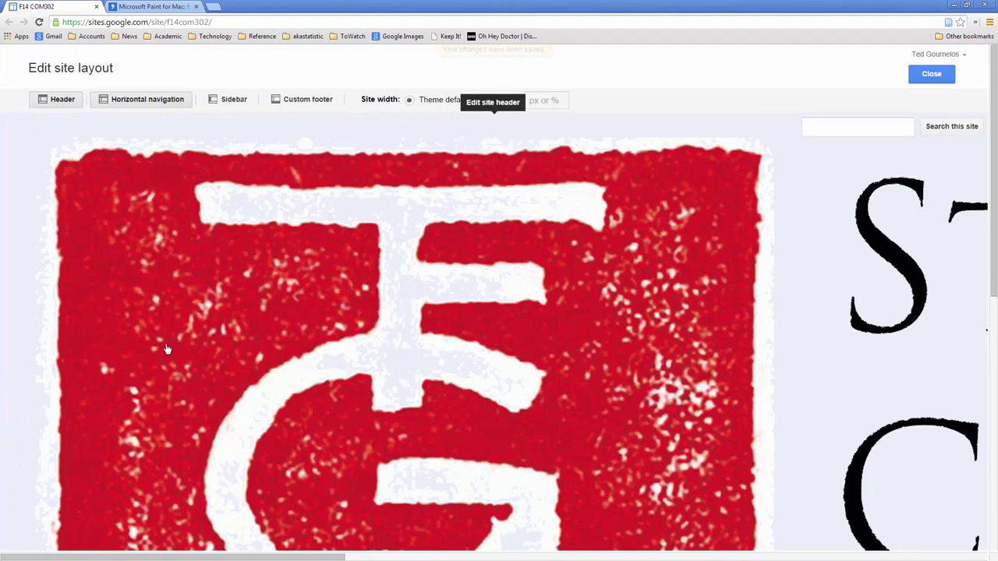
click(199, 296)
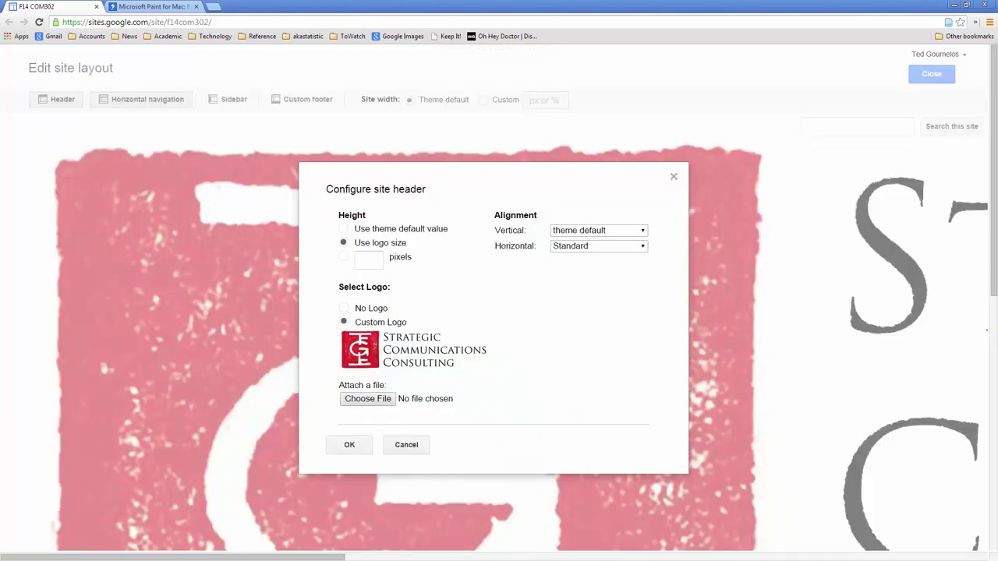
click(381, 401)
click(175, 225)
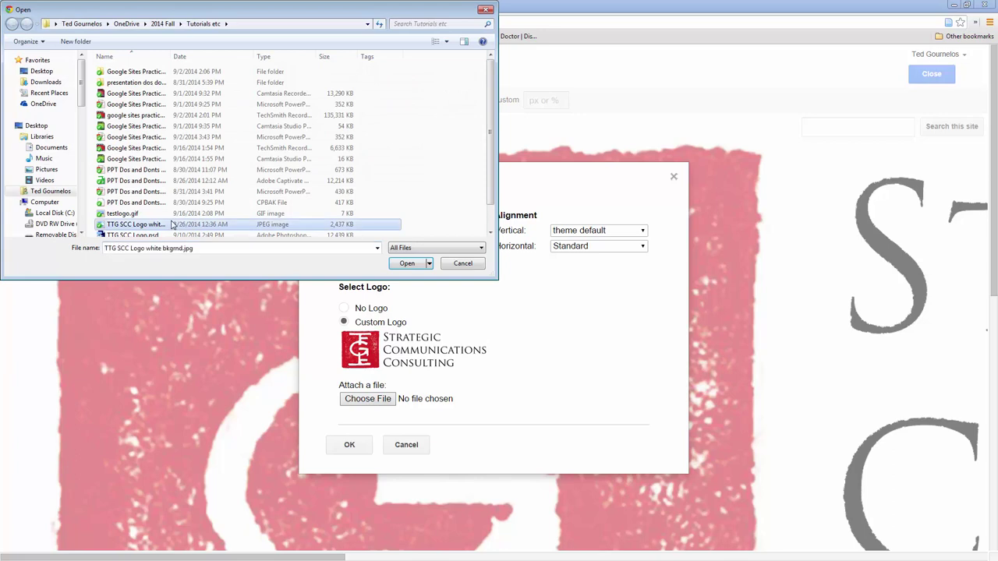
scroll(170, 214, down, 1)
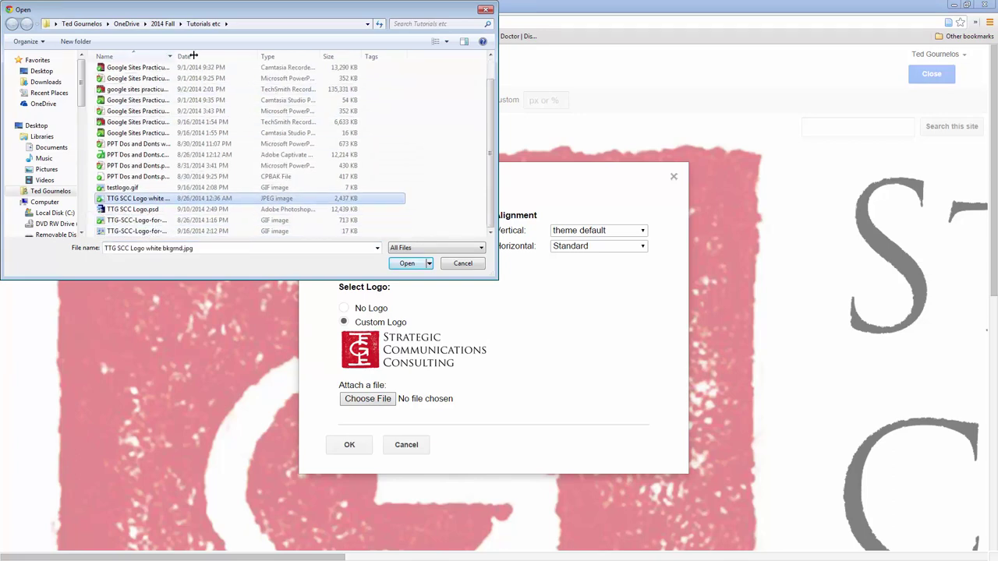
drag(168, 54, 221, 53)
double_click(179, 231)
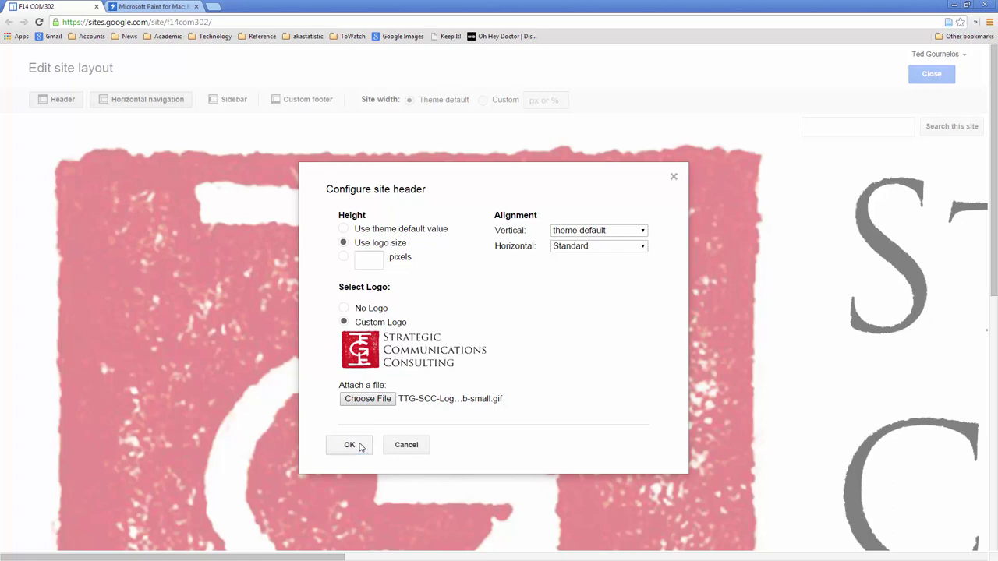
click(360, 446)
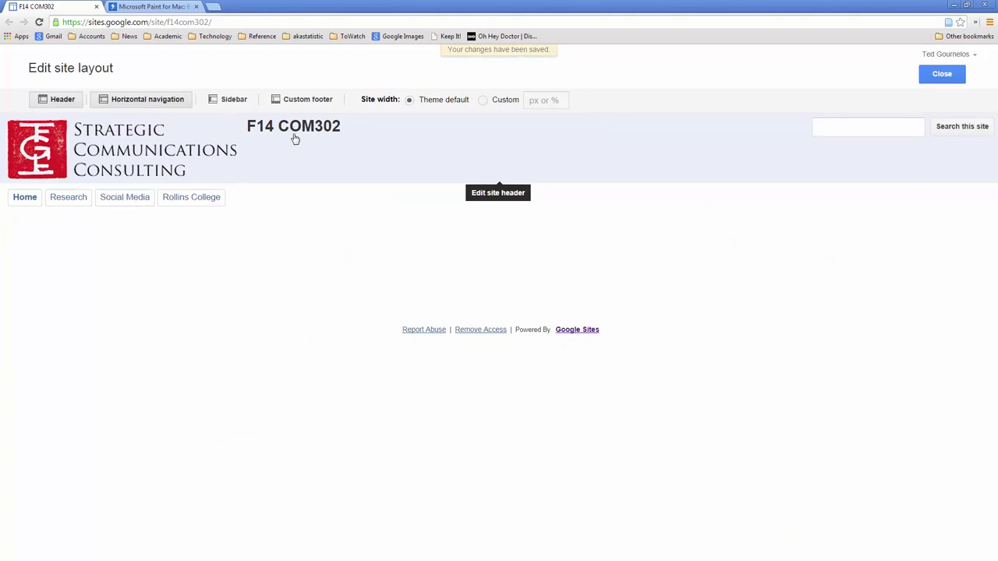
Step: Cancel out of the header settings and close Edit site layout to view the Home page
click(331, 156)
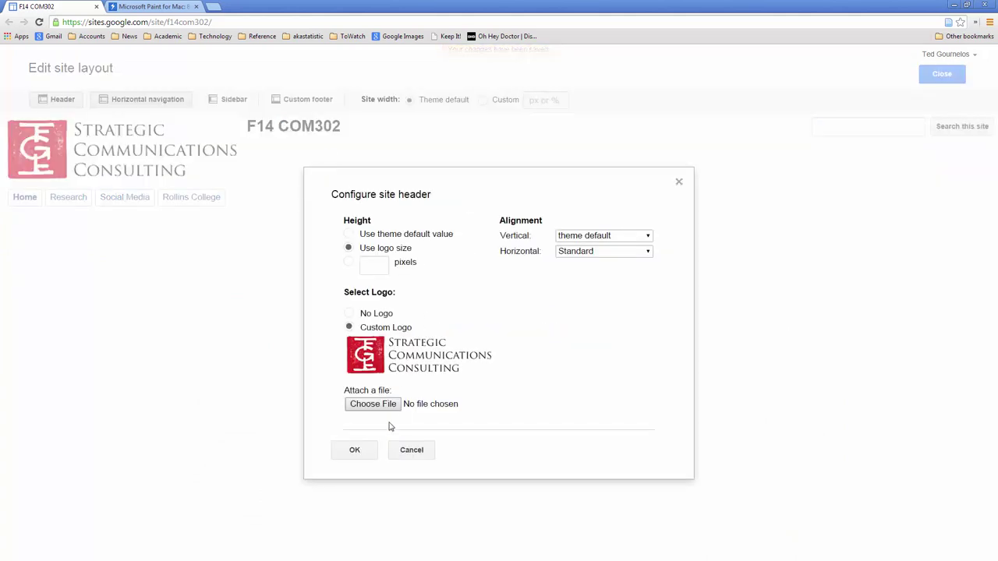
click(410, 451)
click(941, 73)
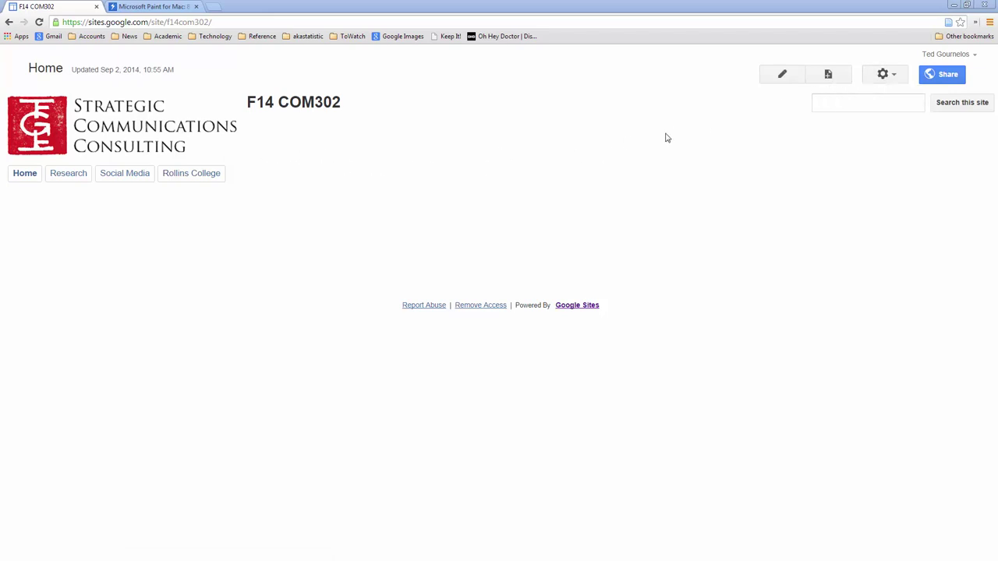
Step: In Manage site, leave Show site name at top of pages unchecked, save, and return Home
click(881, 78)
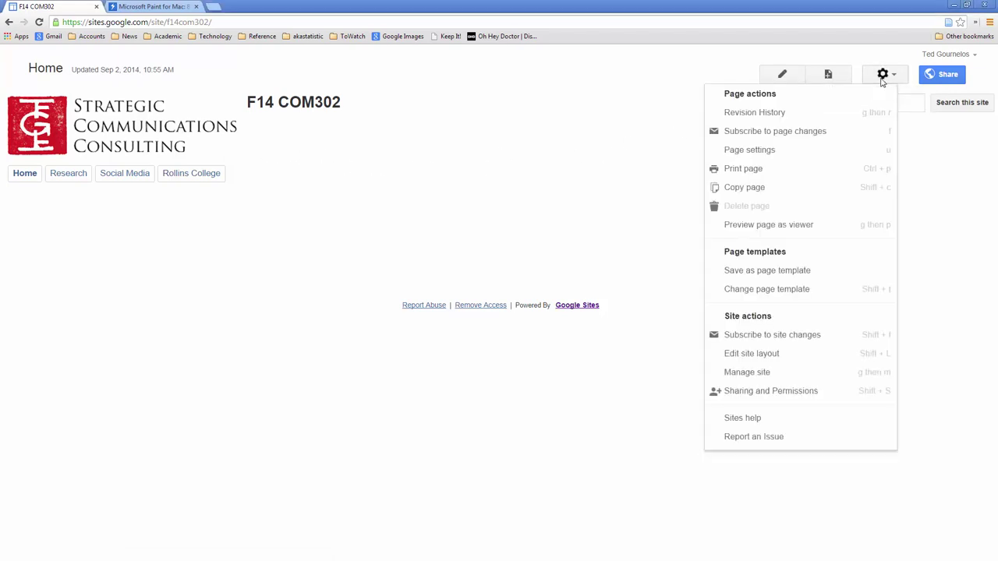
click(774, 378)
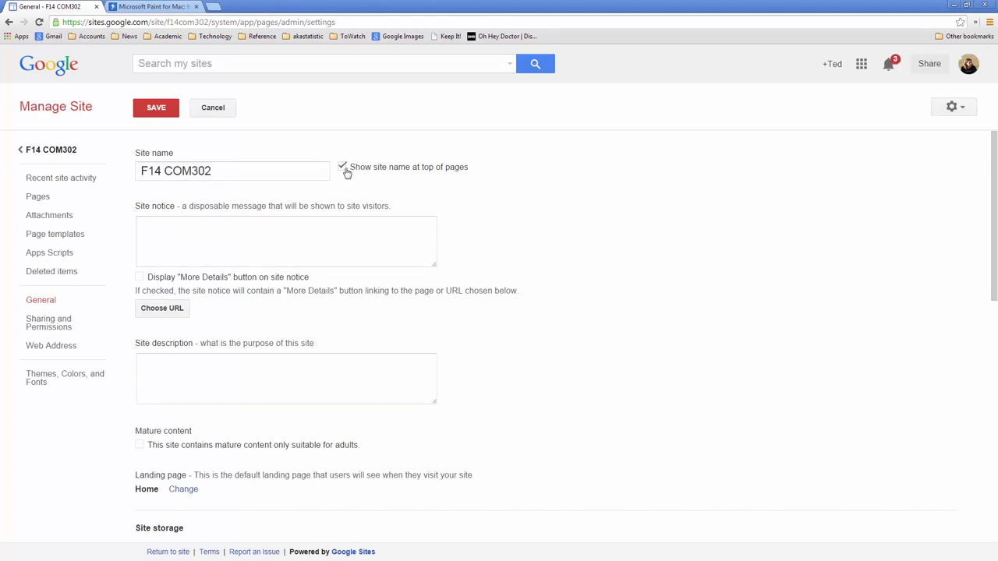
click(167, 112)
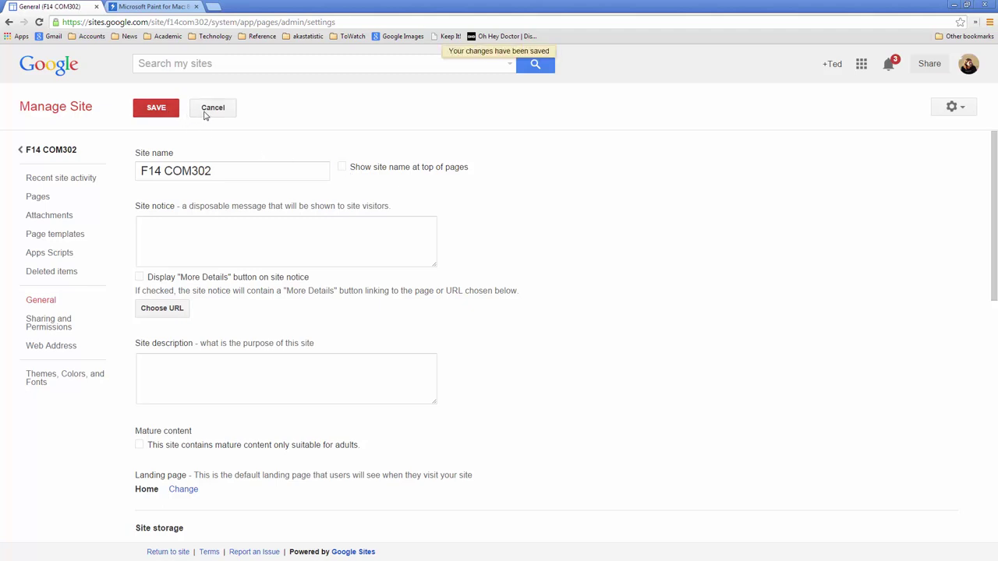
click(206, 113)
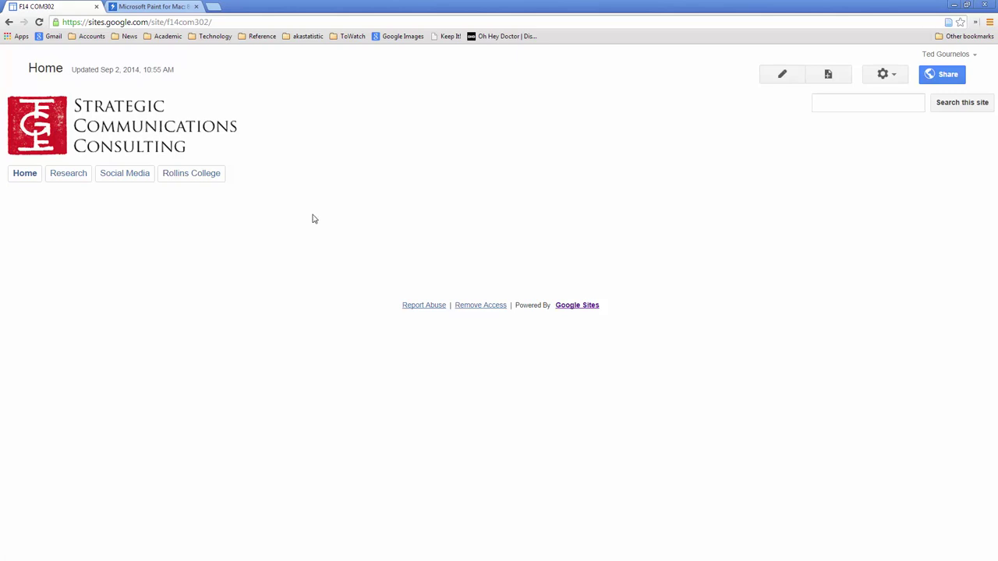
Step: Open Manage site's general settings and scroll down to the site activity access option
click(886, 79)
click(798, 375)
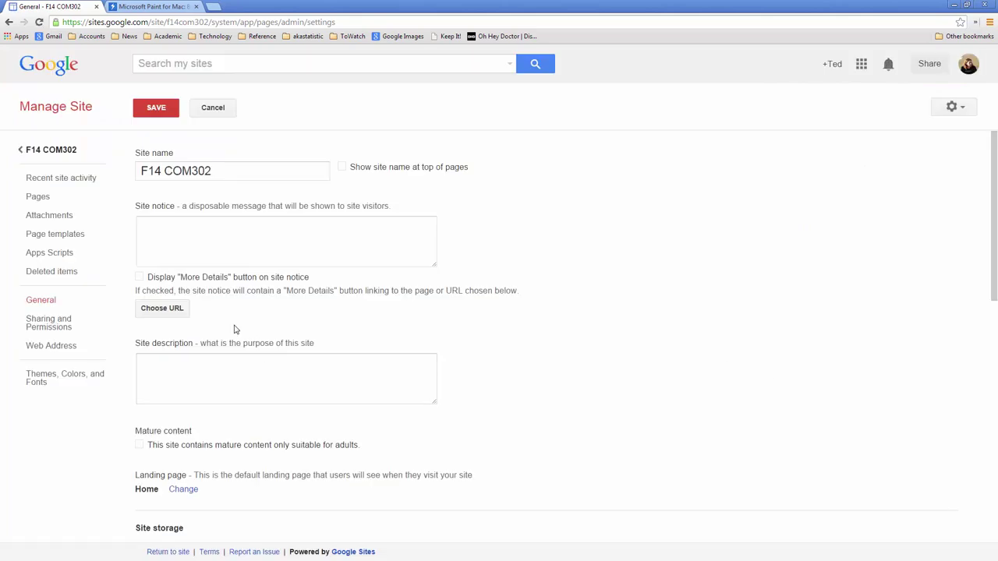
scroll(219, 321, down, 1)
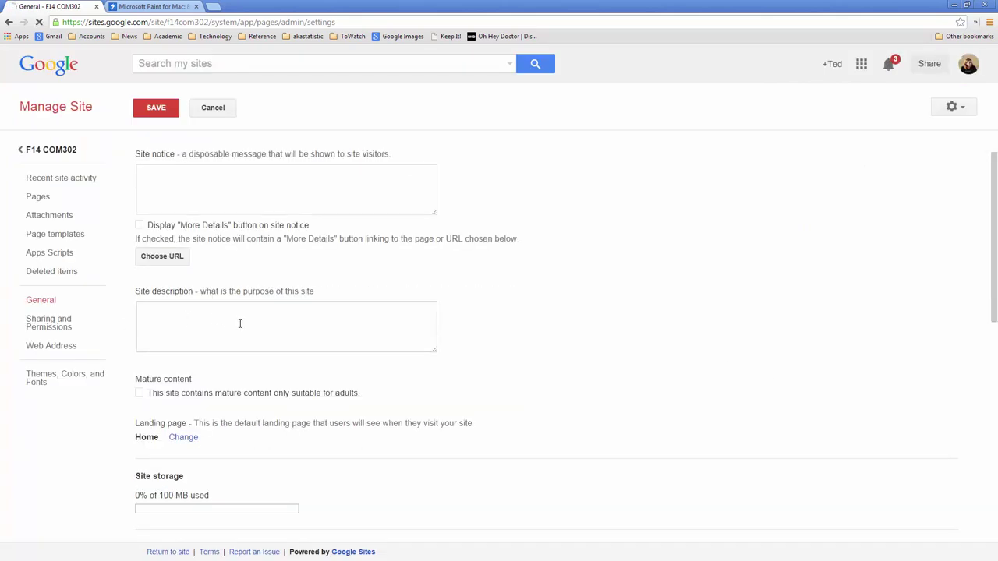
scroll(246, 321, down, 1)
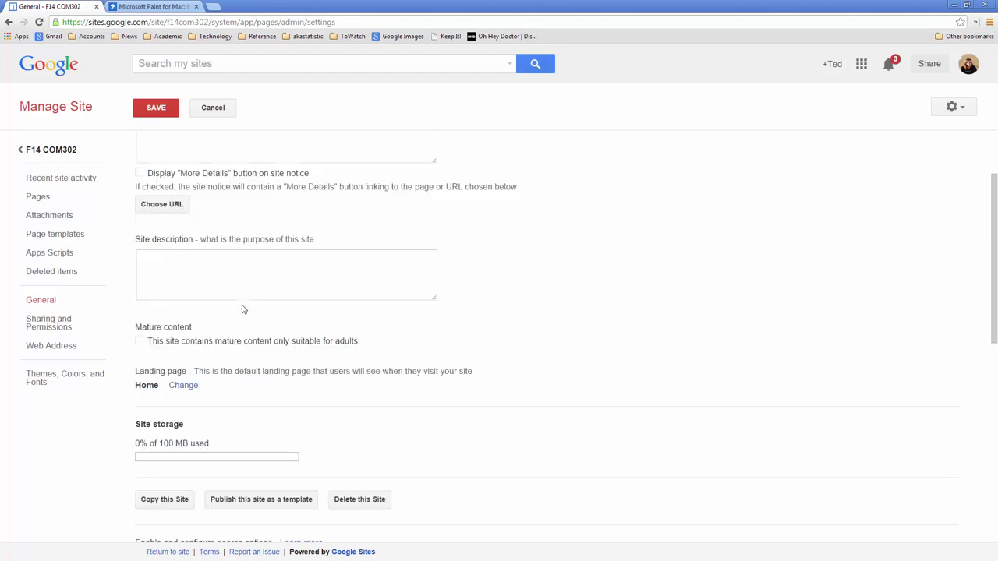
scroll(242, 309, down, 1)
scroll(243, 309, down, 2)
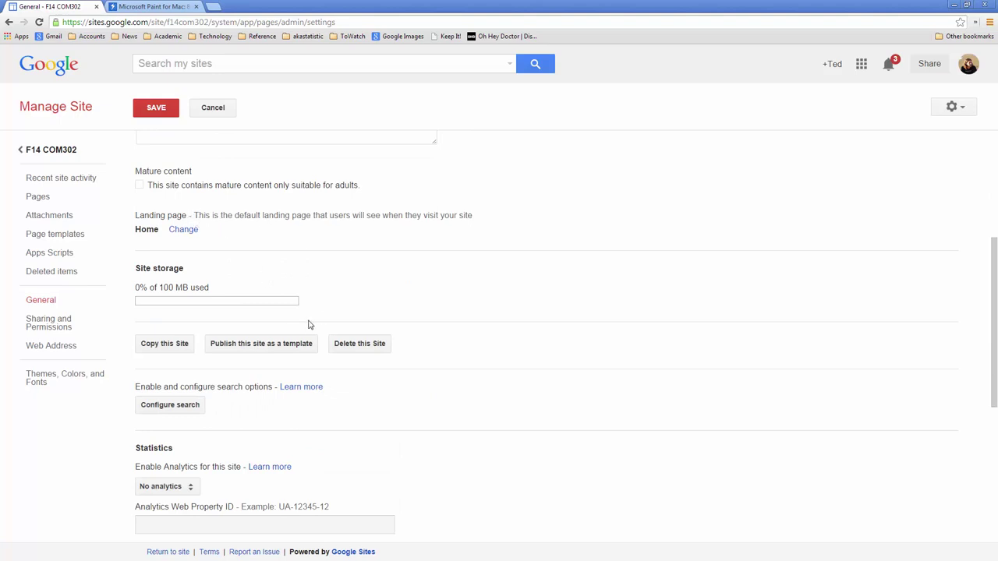
scroll(276, 262, down, 1)
scroll(252, 304, down, 1)
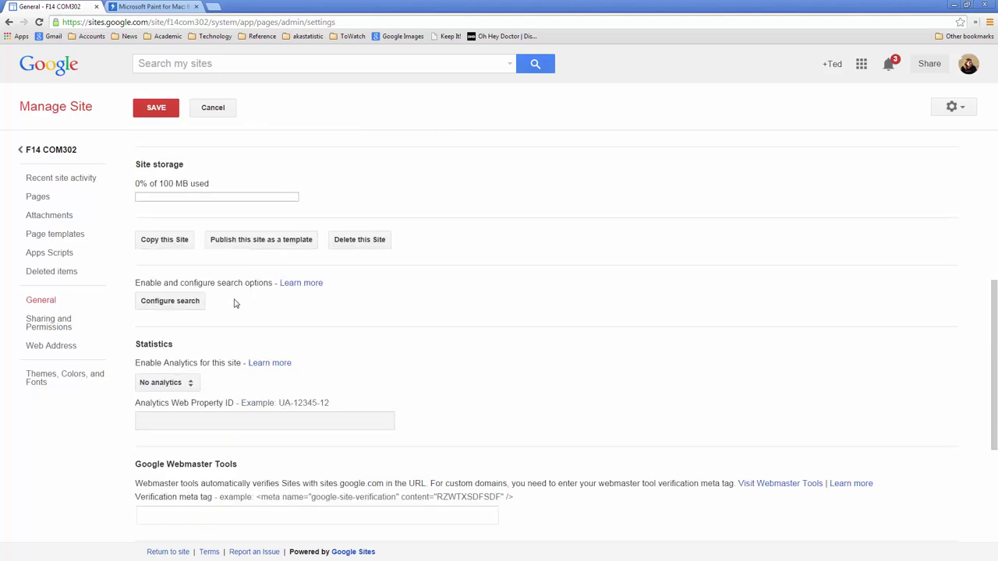
scroll(227, 381, down, 1)
scroll(227, 384, down, 2)
scroll(228, 387, down, 2)
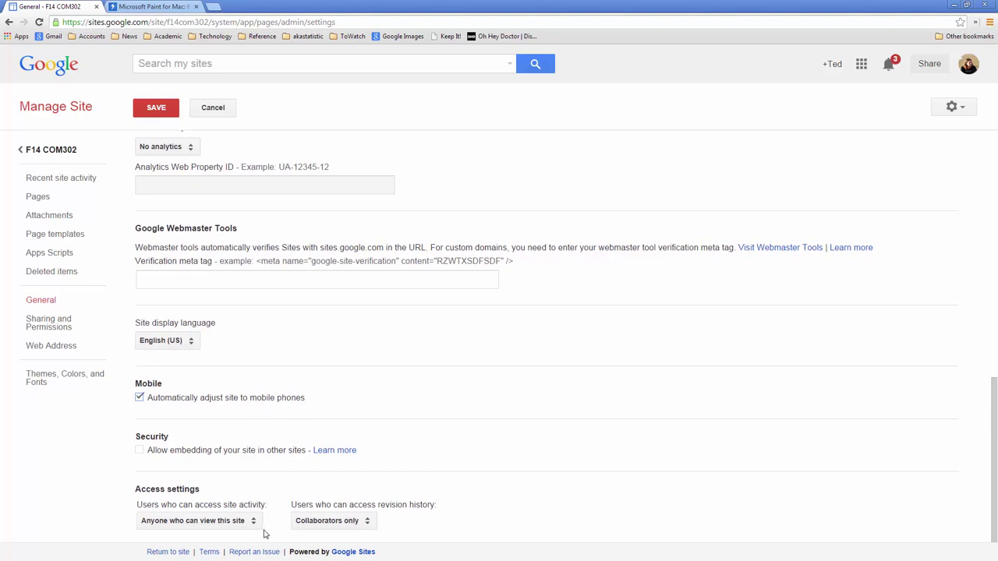
Step: Set Users who can access site activity to Collaborators only and save the settings
click(225, 524)
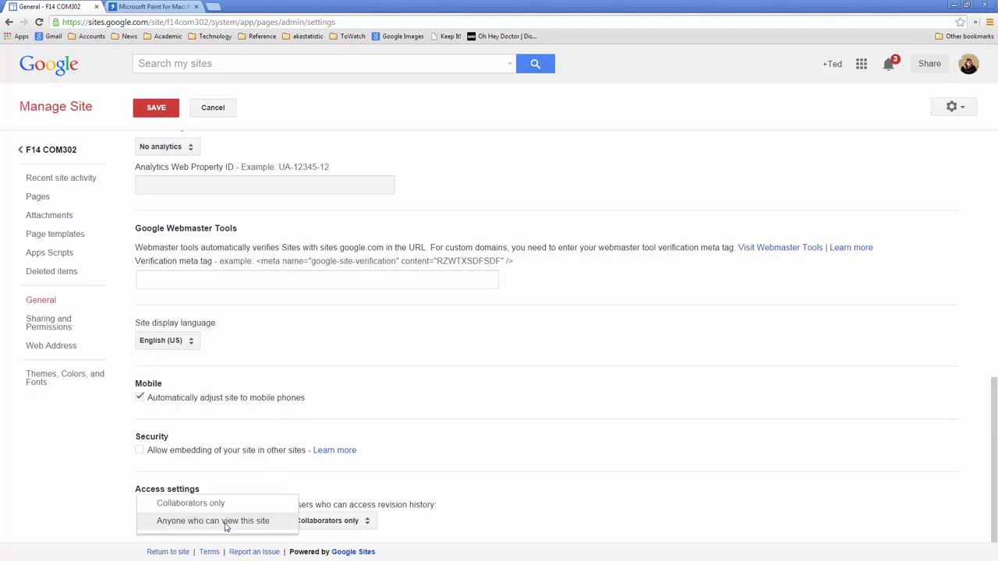
click(218, 504)
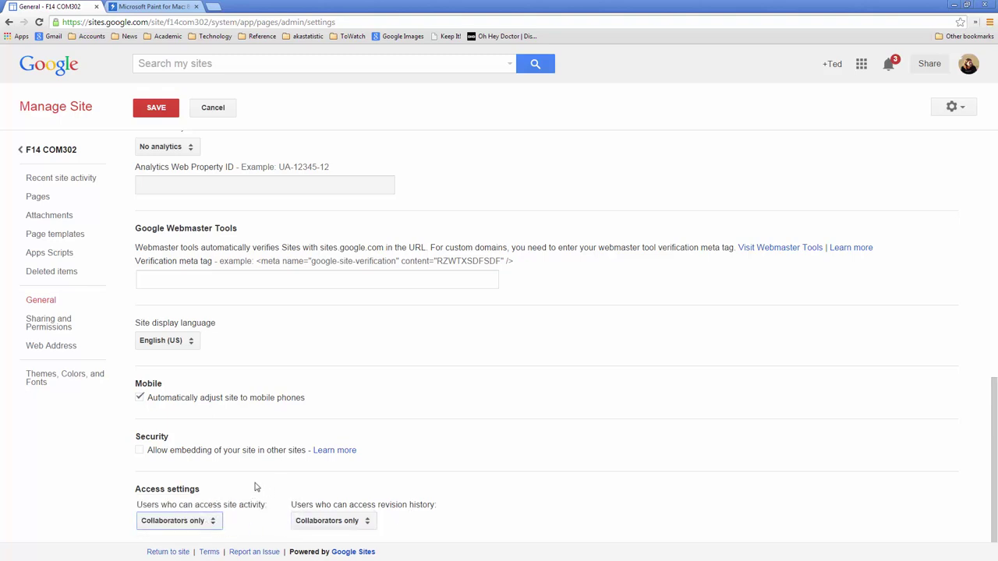
scroll(226, 442, up, 3)
scroll(226, 442, up, 4)
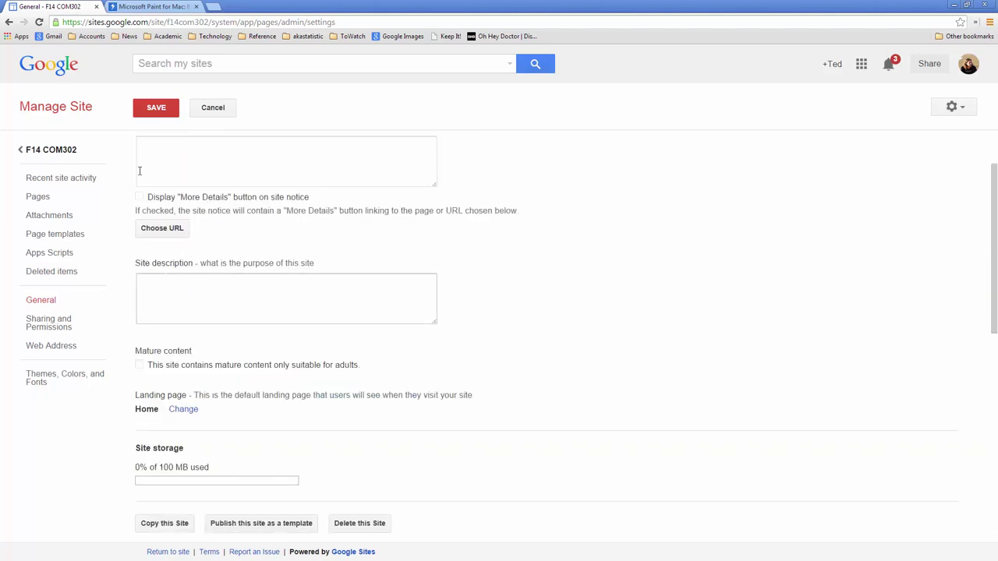
click(154, 108)
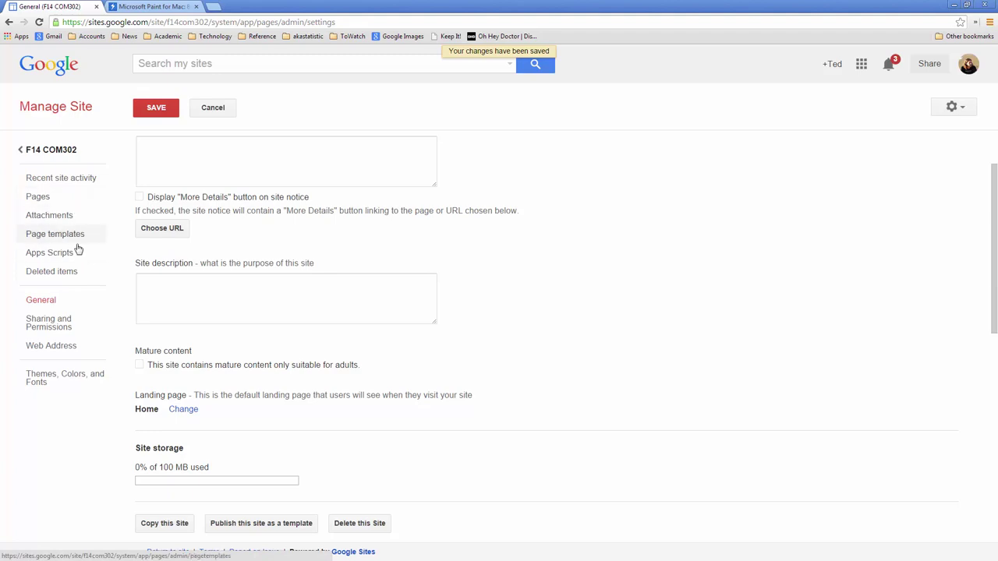
Step: Preview the site with the Branches base theme in Themes, Colors, and Fonts
click(43, 381)
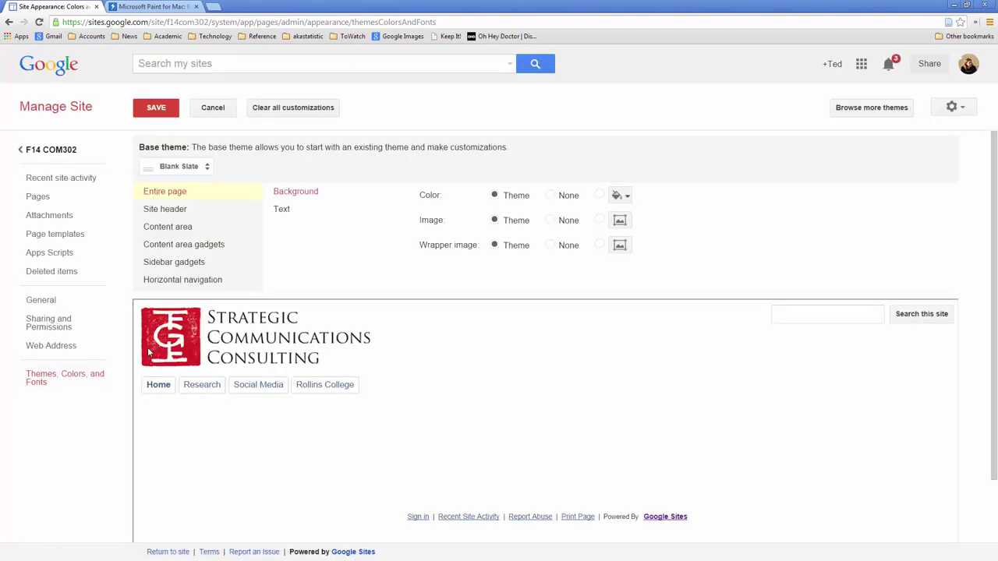
click(199, 165)
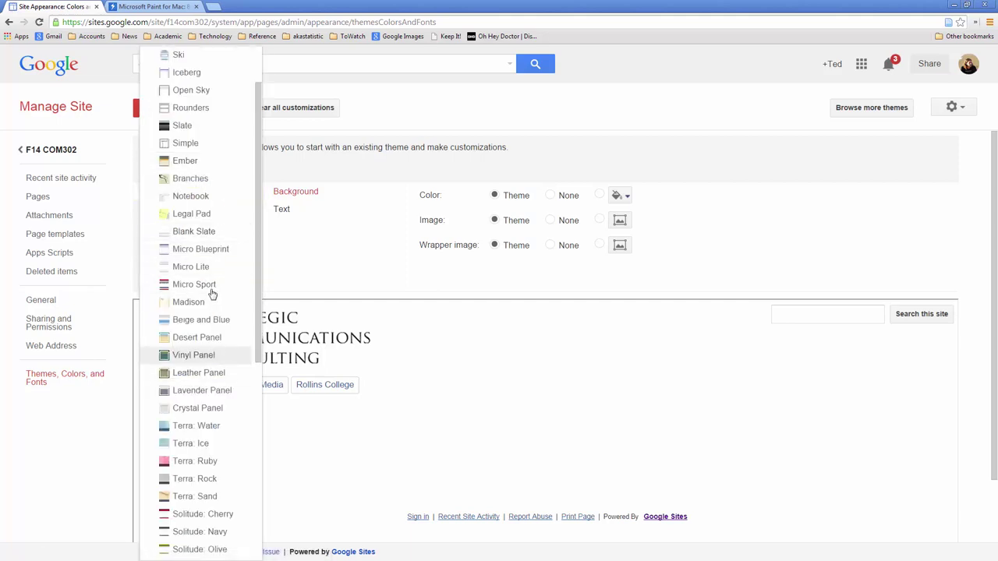
mouse_move(258, 146)
mouse_down()
mouse_move(255, 300)
mouse_move(260, 87)
mouse_up()
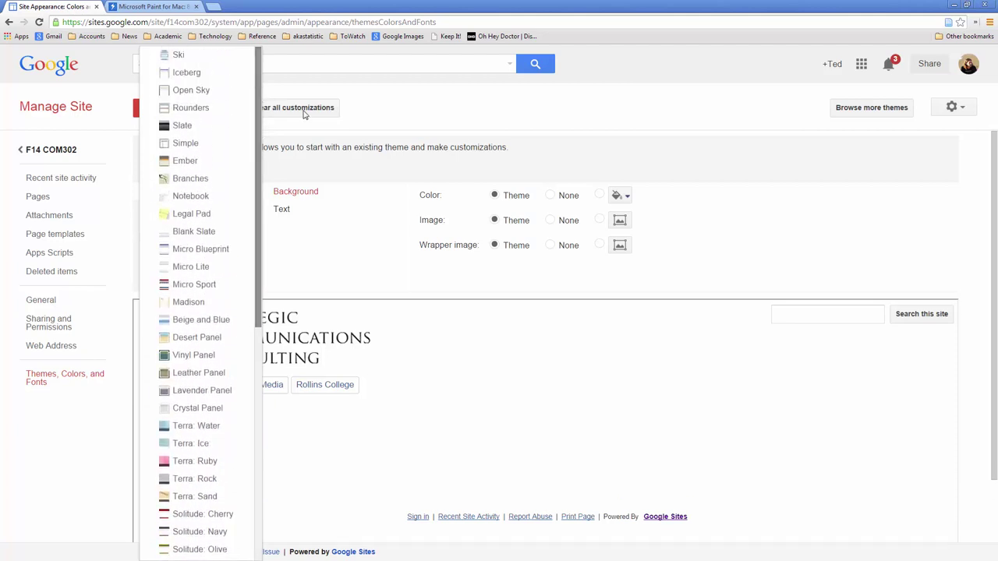
click(371, 126)
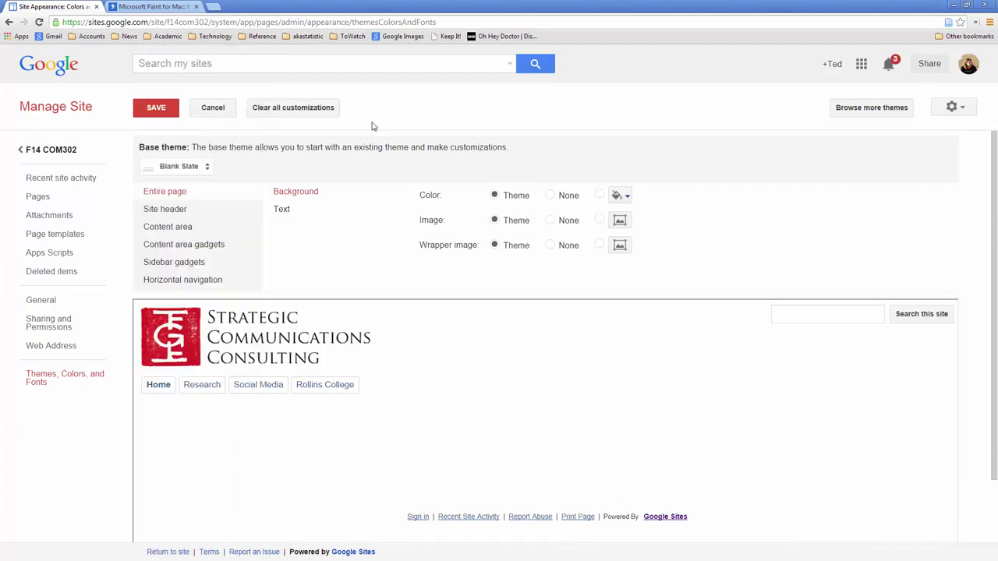
click(209, 168)
click(207, 179)
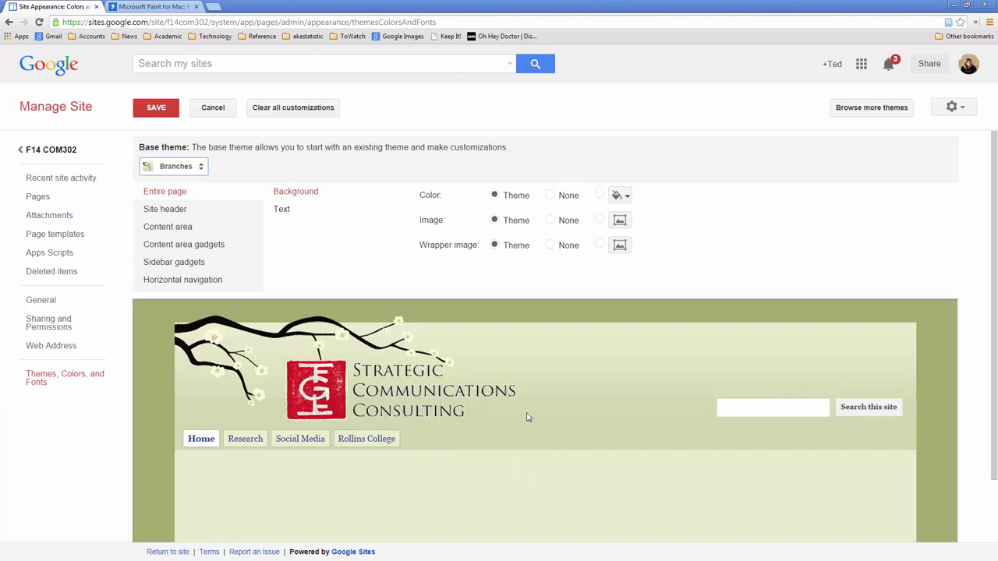
Step: Switch the base theme back to Blank Slate and cancel to return to the site
click(200, 166)
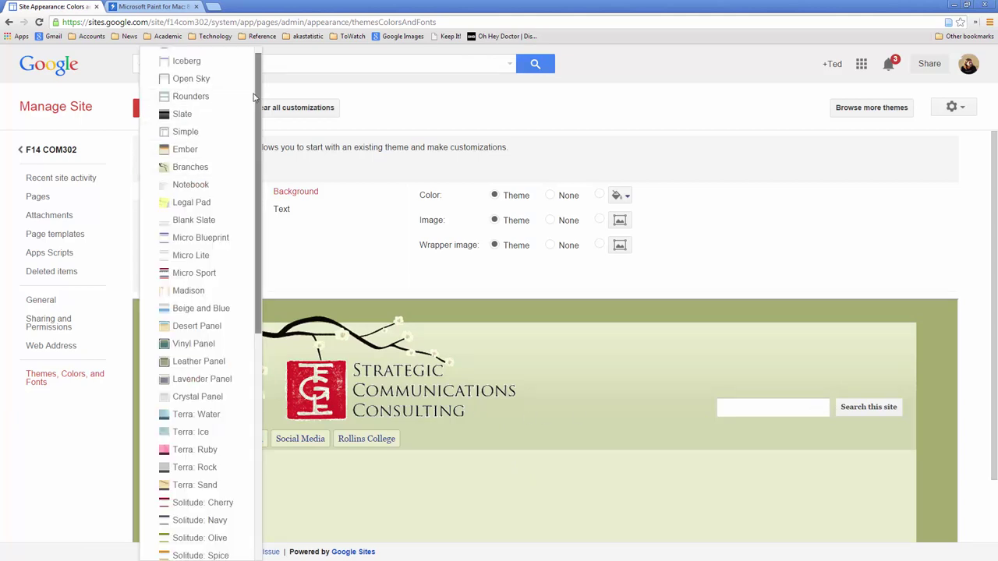
scroll(258, 88, up, 1)
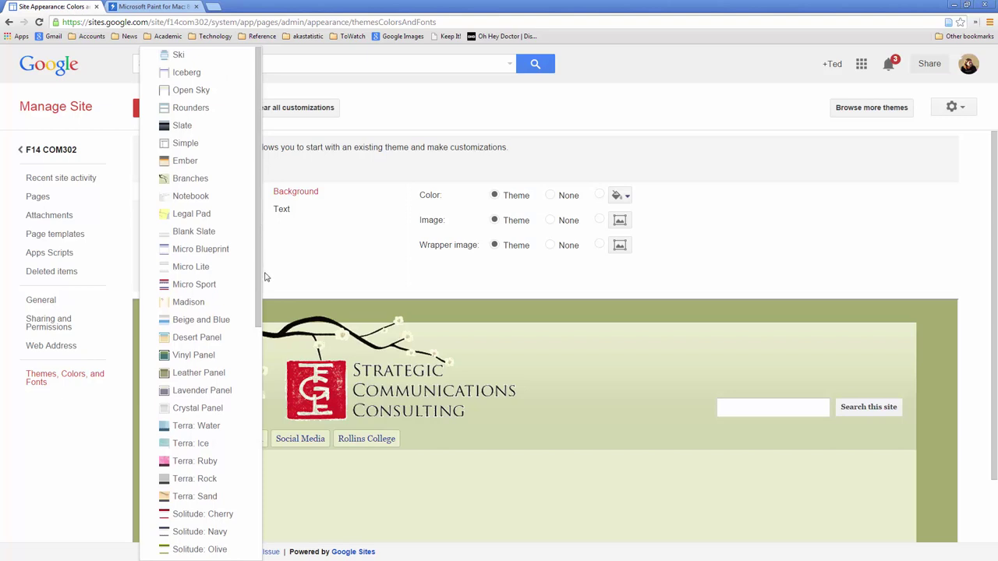
click(214, 234)
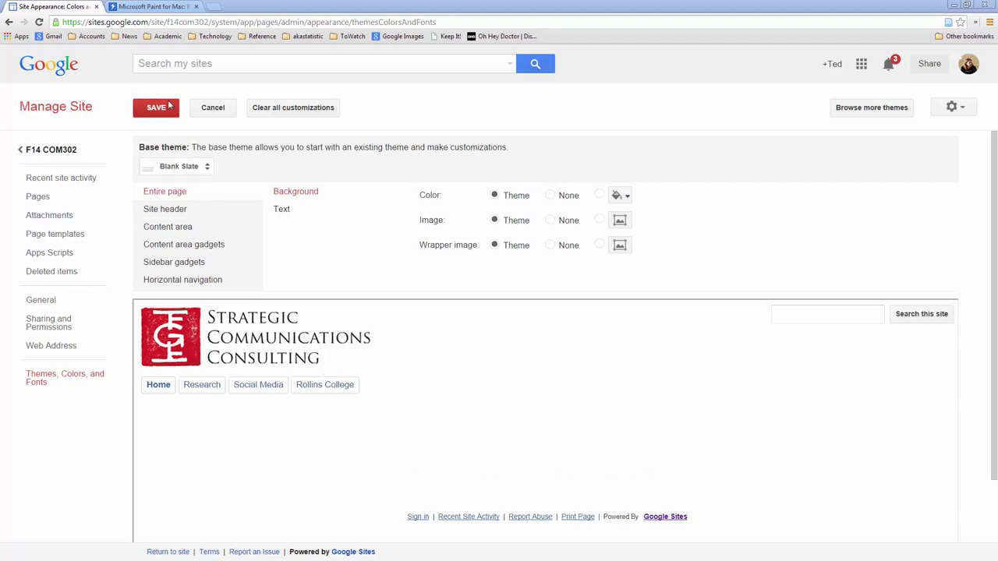
click(213, 107)
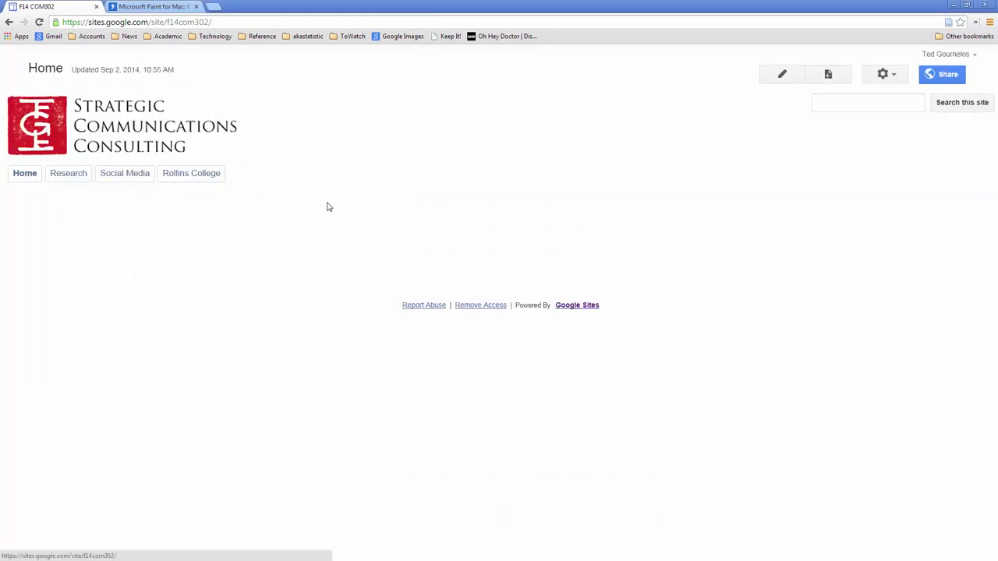
Step: Shrink the Chrome window to watch the Home page reflow, then open the gear actions menu
double_click(217, 11)
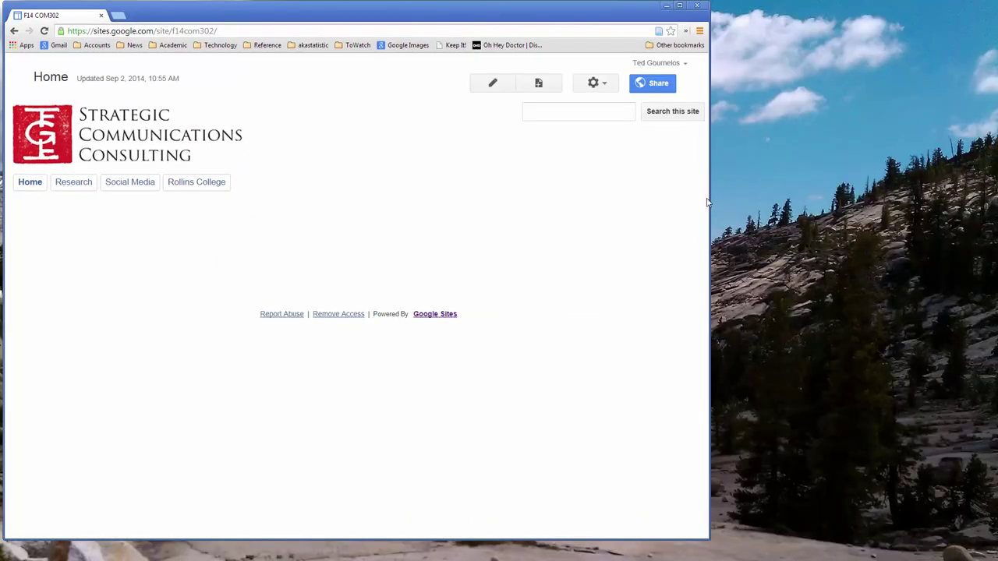
mouse_move(710, 198)
mouse_down()
mouse_move(521, 209)
mouse_move(567, 229)
mouse_up()
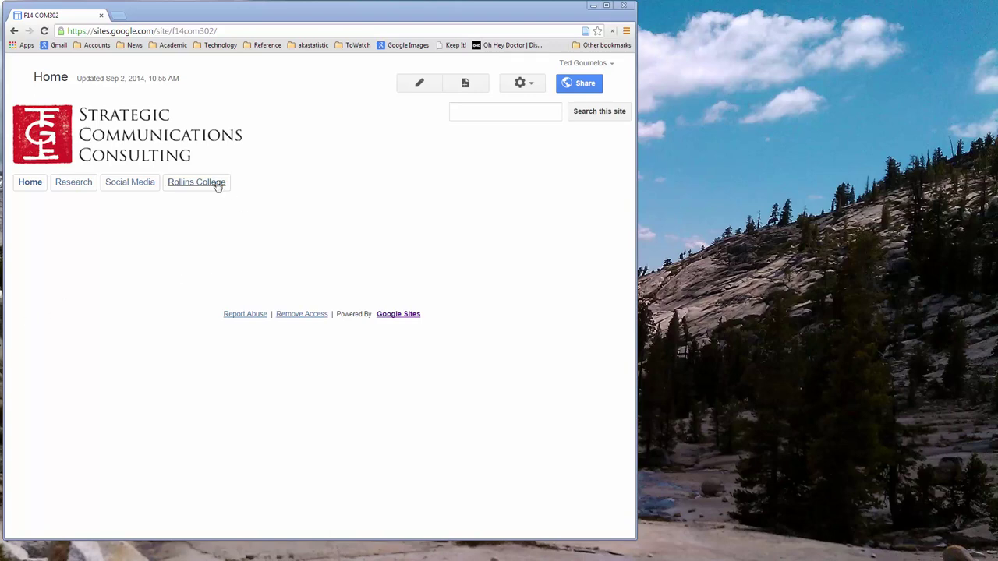
click(530, 86)
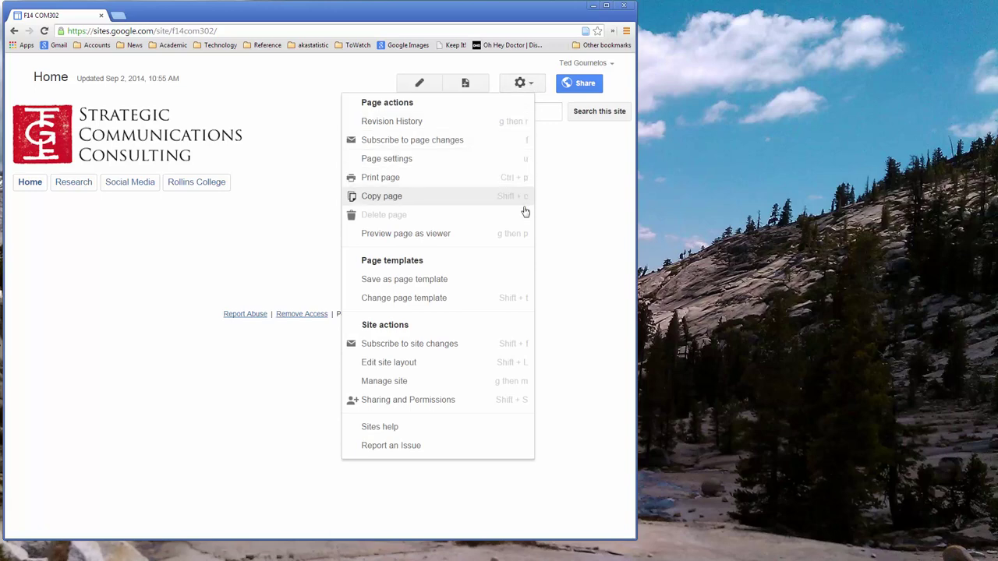
Step: Start a custom site width in the site layout editor, then leave the editor
click(425, 368)
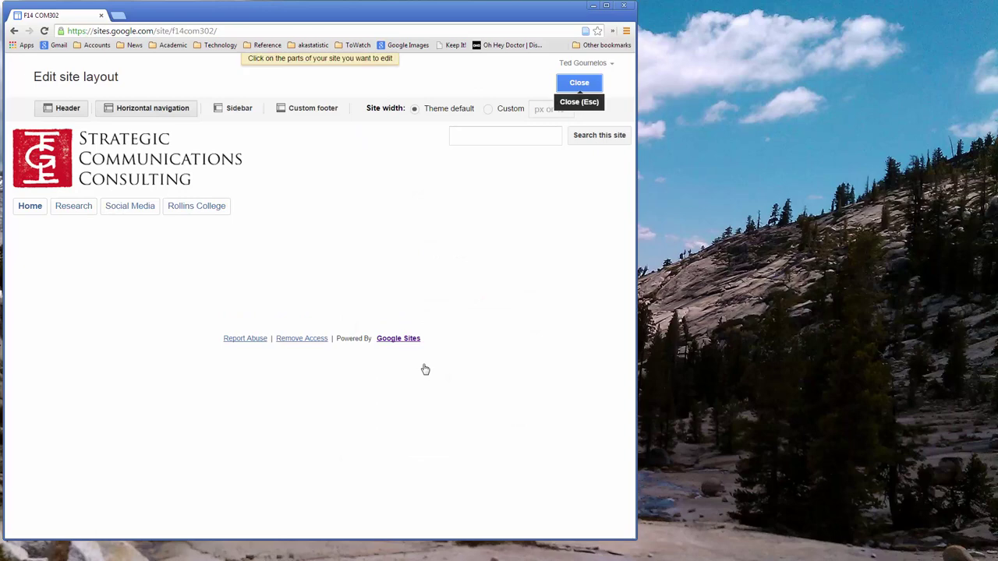
mouse_move(424, 16)
mouse_down()
mouse_move(435, 31)
mouse_move(467, 2)
mouse_up()
click(485, 101)
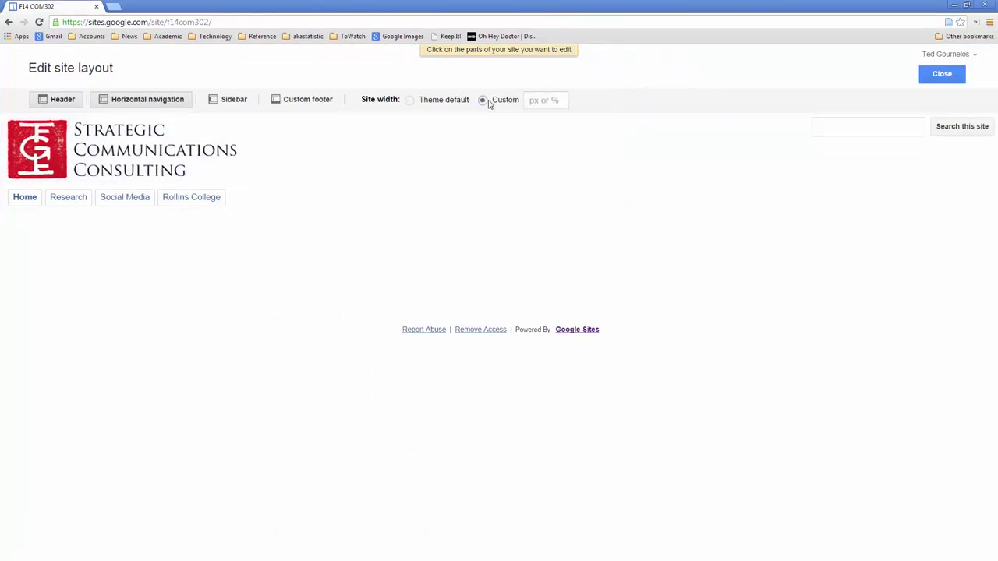
click(540, 101)
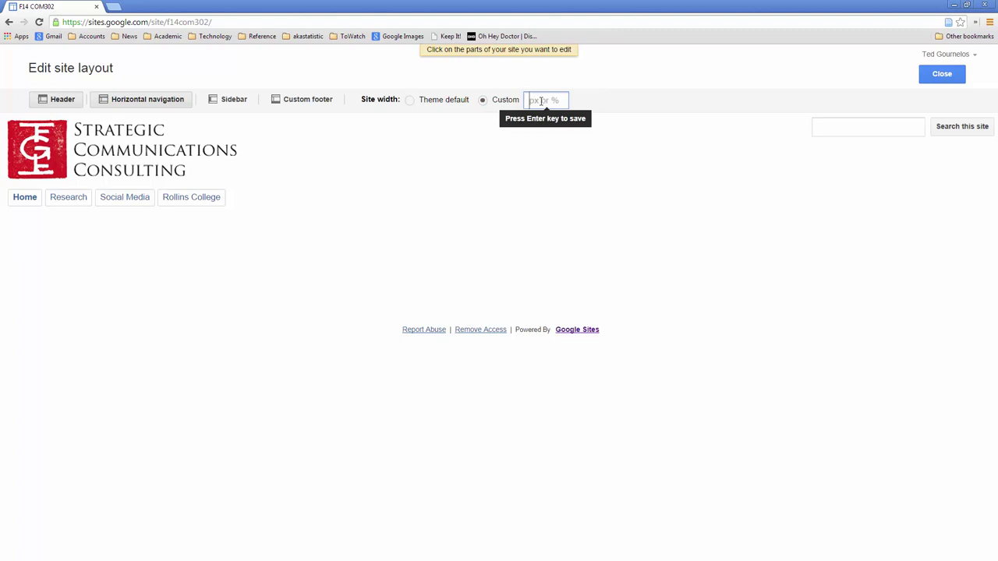
text(1024)
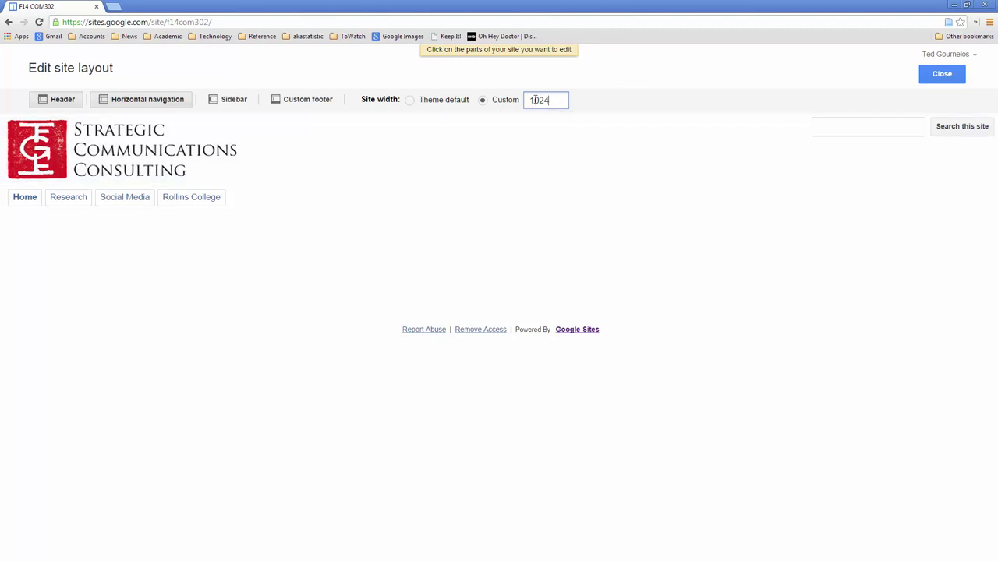
click(928, 81)
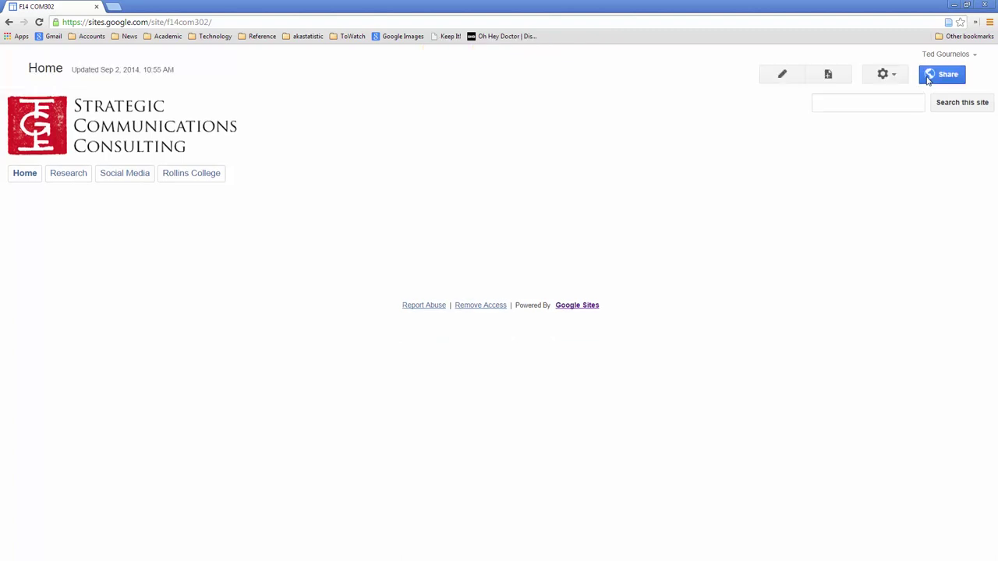
Step: Set the custom site width to 1024px and resize the window to test it
click(886, 74)
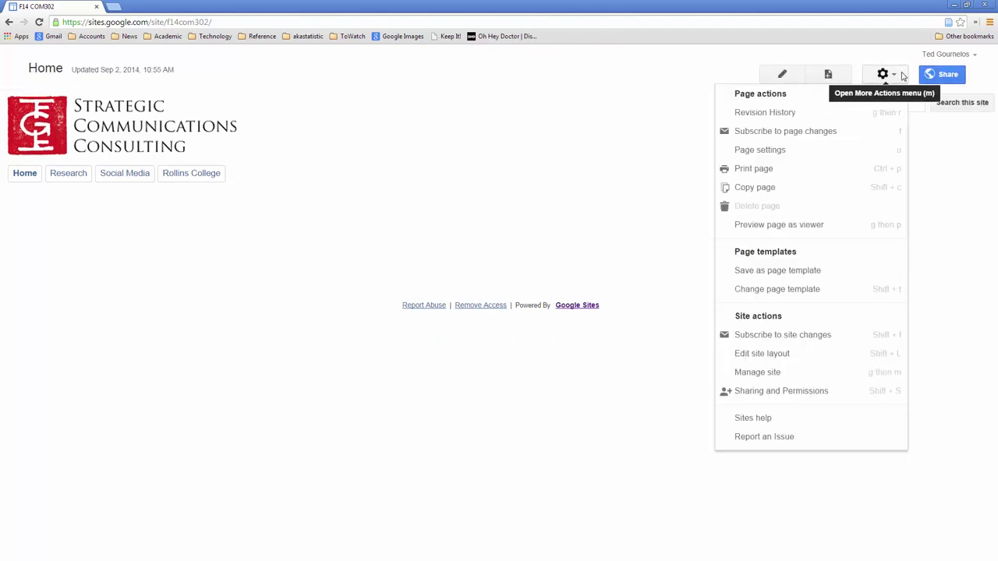
click(782, 355)
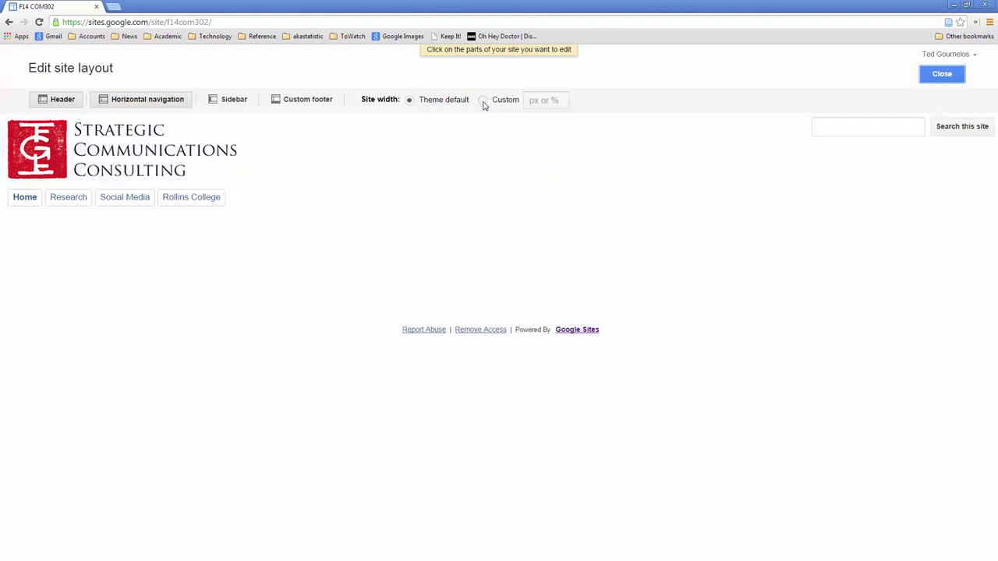
click(482, 99)
text(11024)
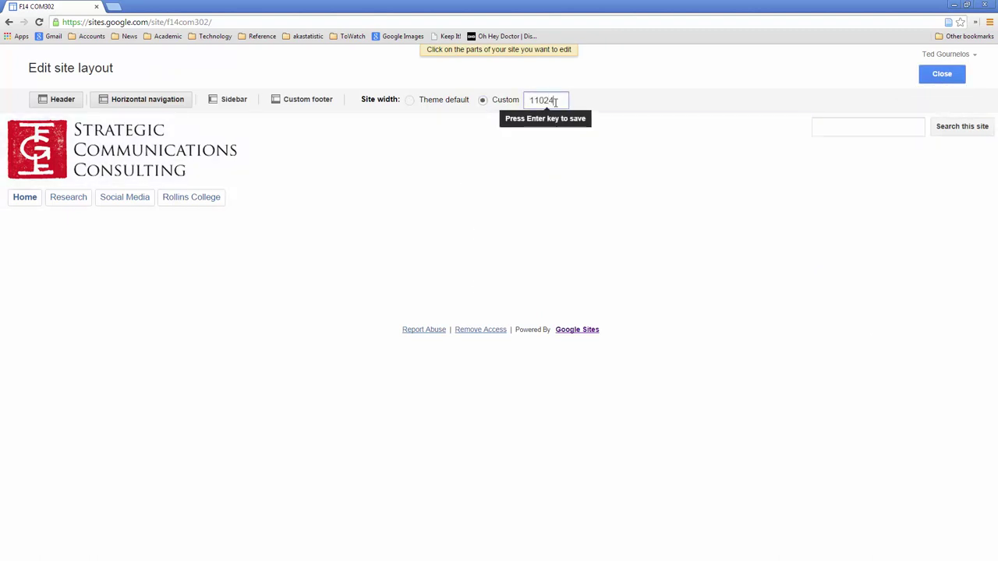
key(BackSpace)
key(BackSpace)
key(BackSpace)
key(BackSpace)
text(px)
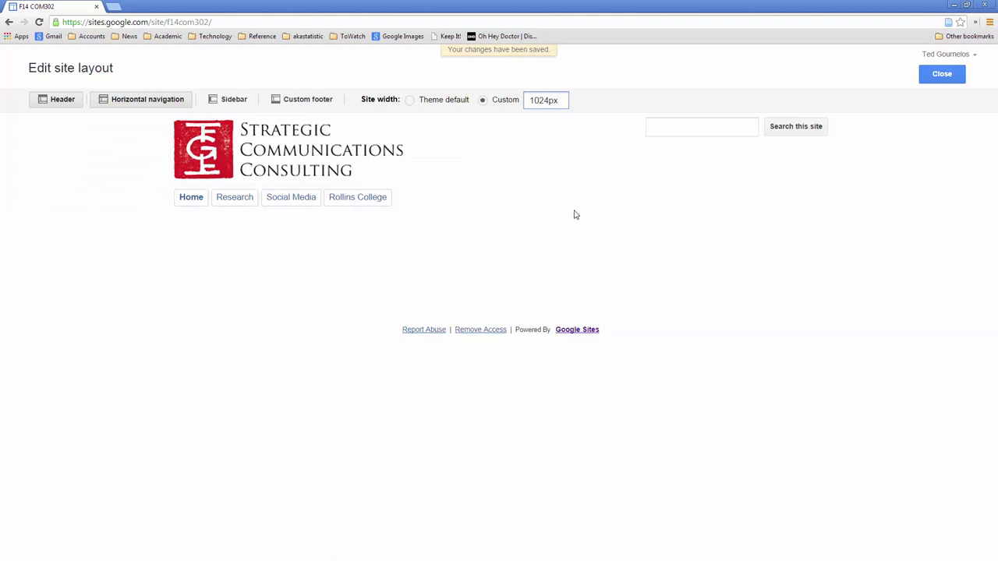
click(944, 78)
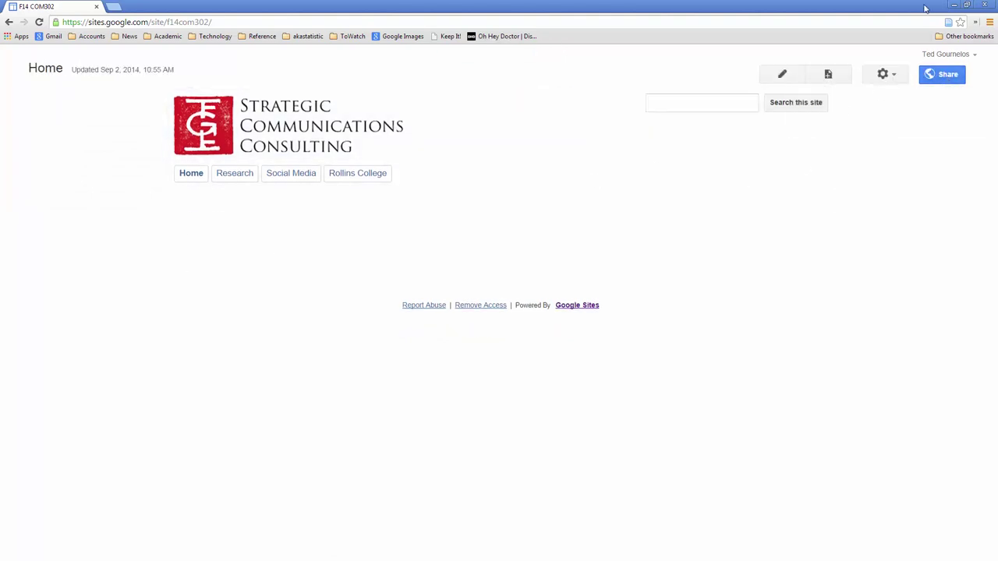
drag(913, 6, 583, 15)
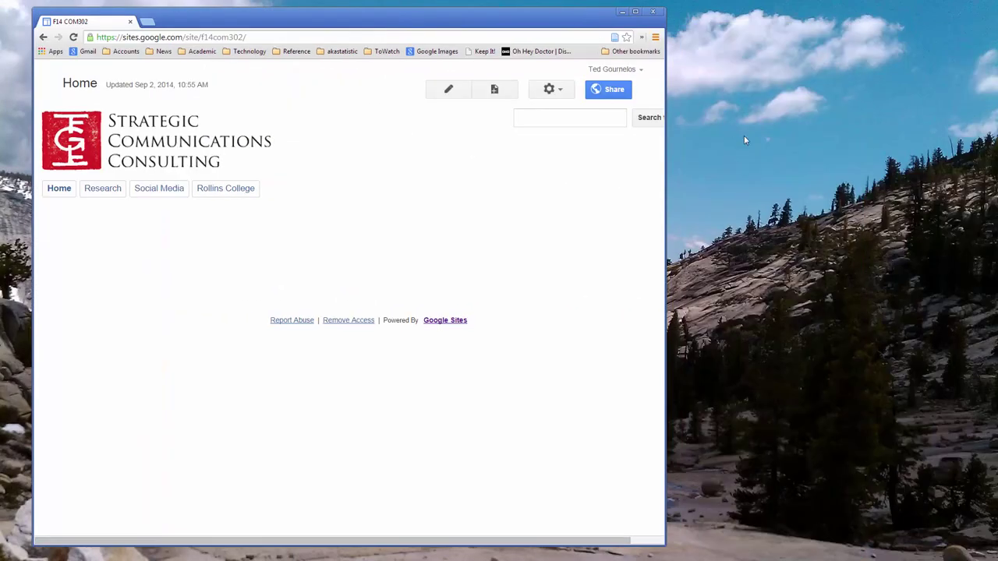
mouse_move(665, 168)
mouse_down()
mouse_move(794, 163)
mouse_move(783, 148)
mouse_up()
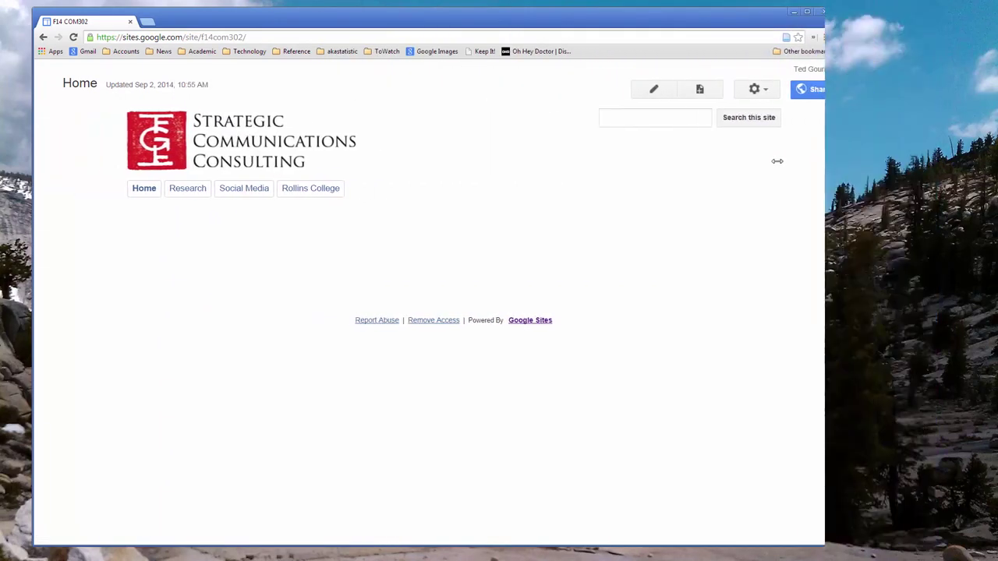
Step: Maximise the browser and open Manage site > Themes, Colors, and Fonts
double_click(617, 19)
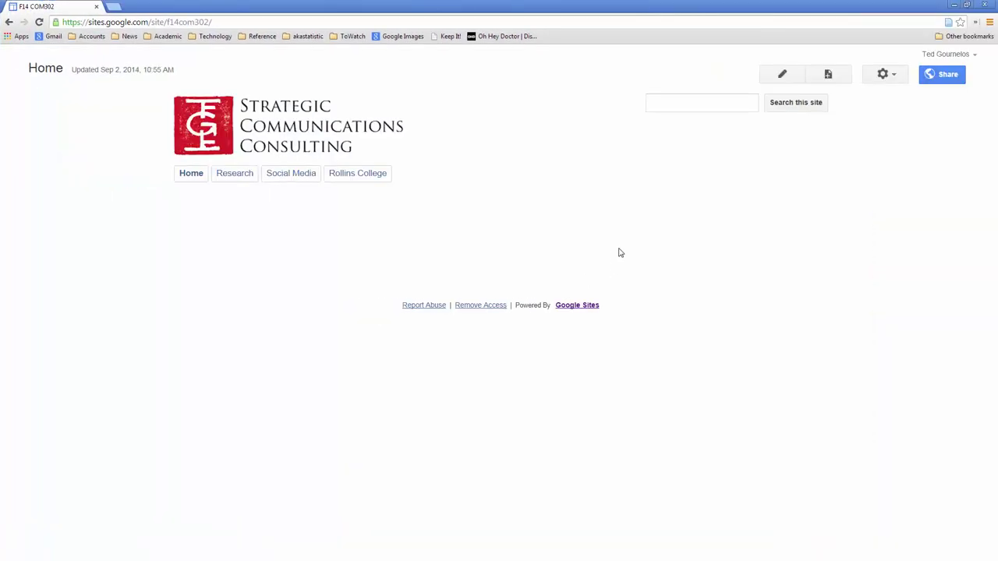
click(883, 75)
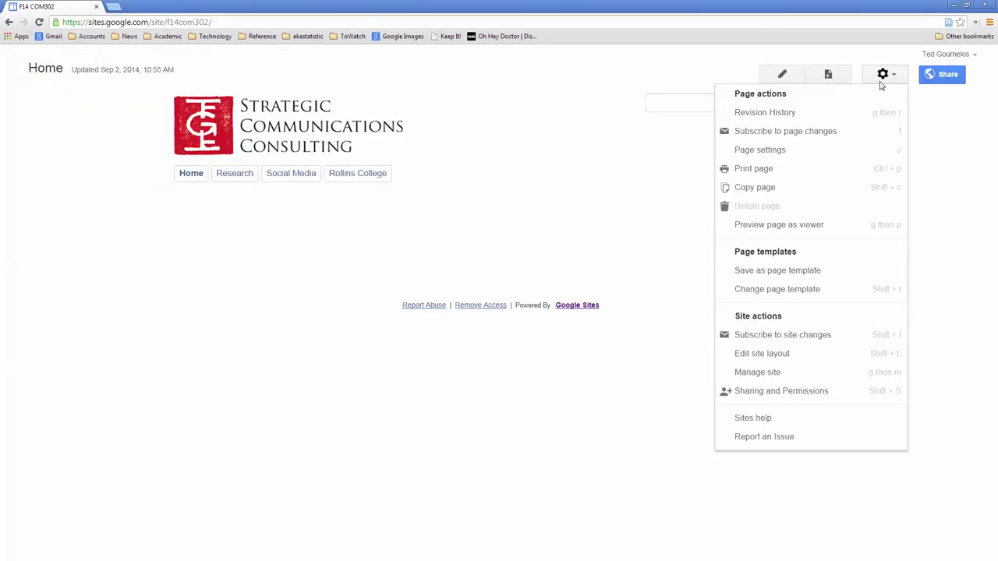
click(782, 378)
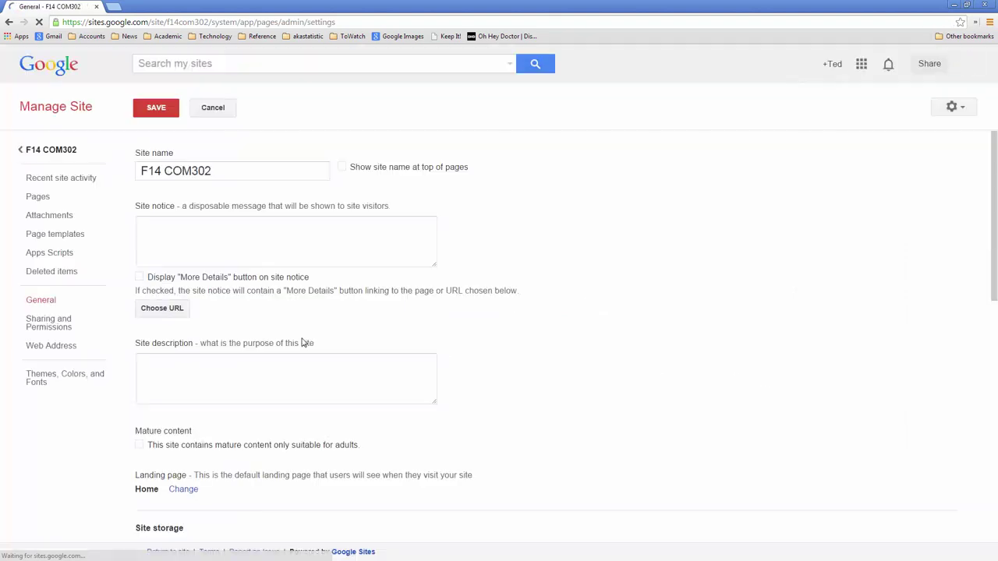
click(37, 378)
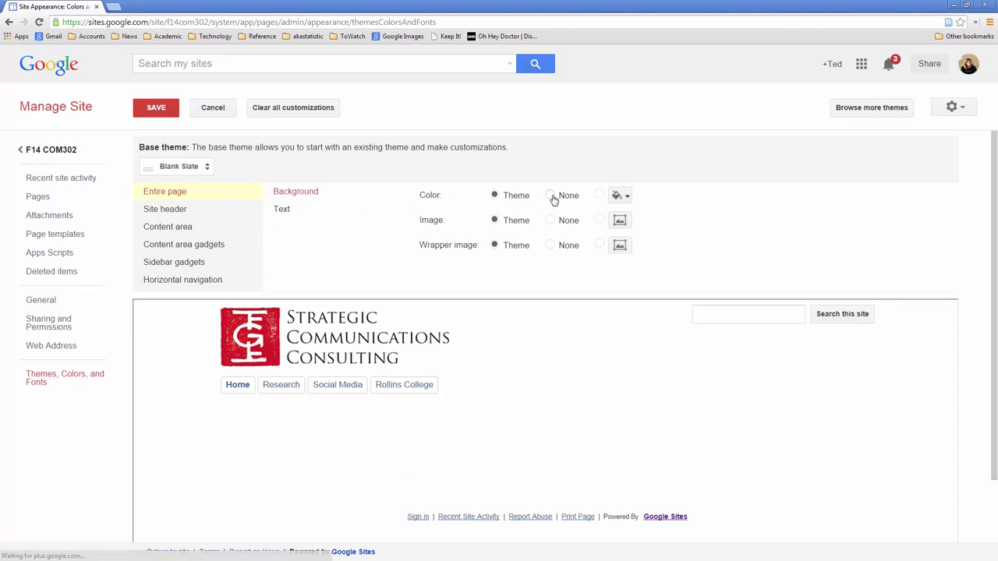
Step: Try a red entire-page background, then set its colour back to Theme
click(616, 196)
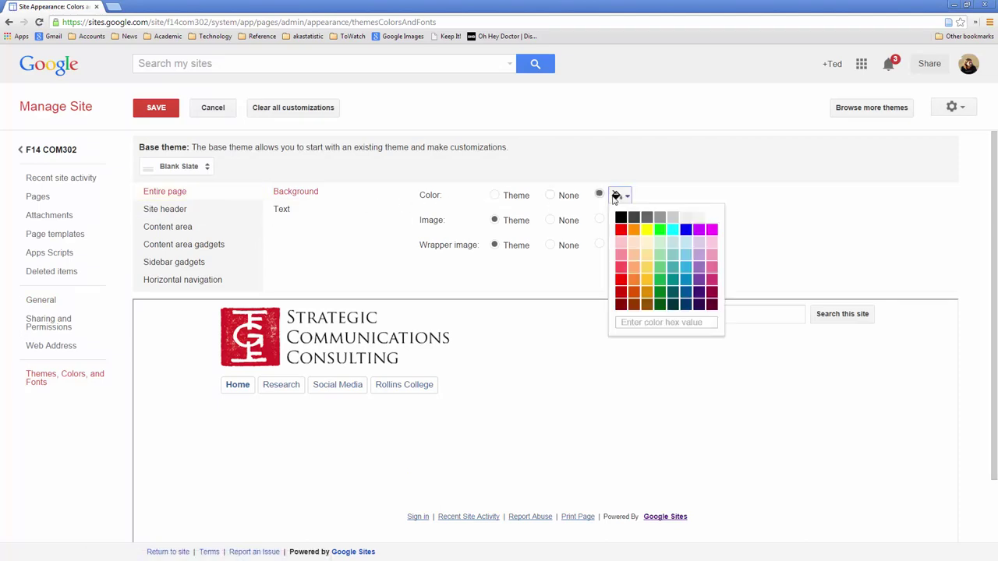
click(621, 280)
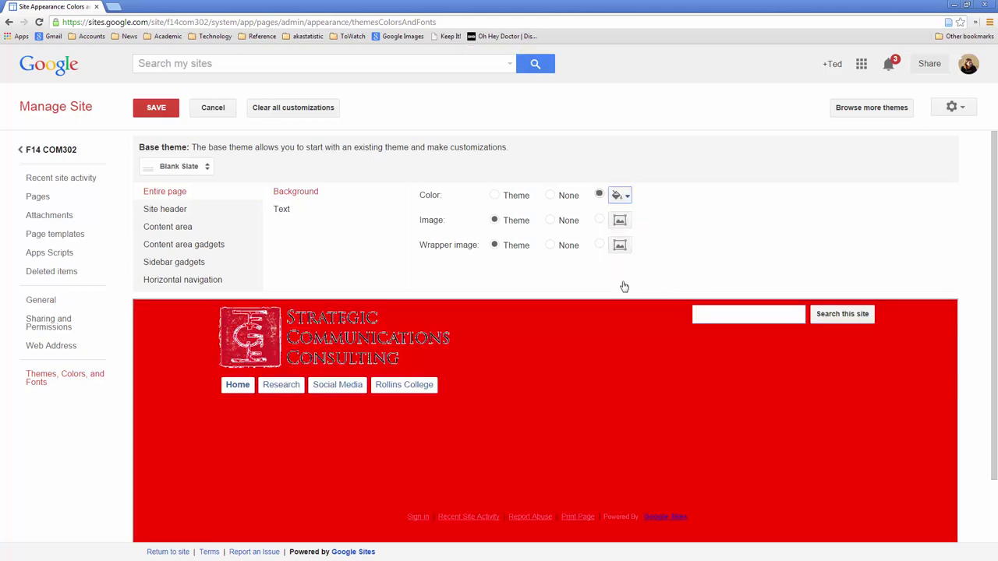
click(618, 196)
click(569, 195)
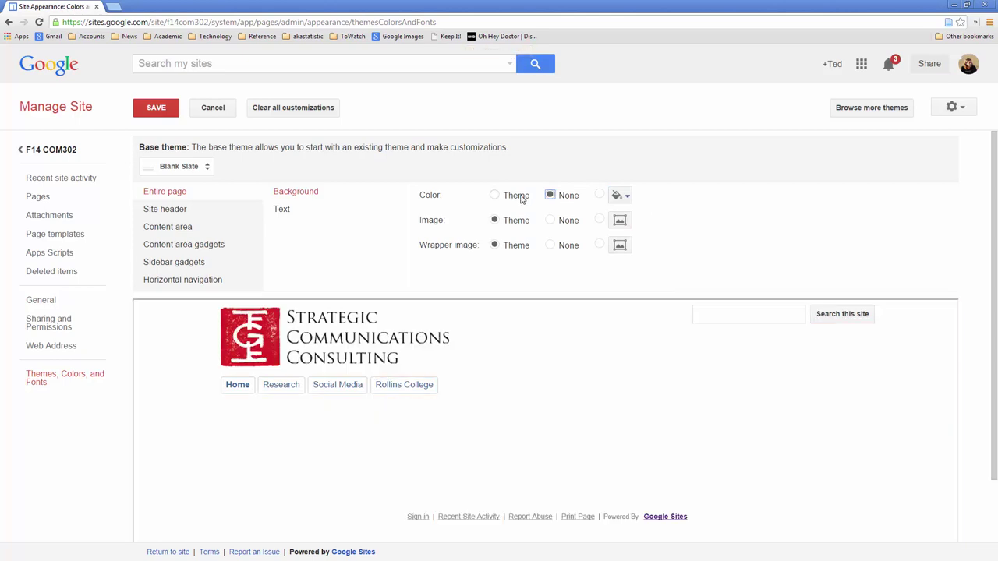
click(520, 198)
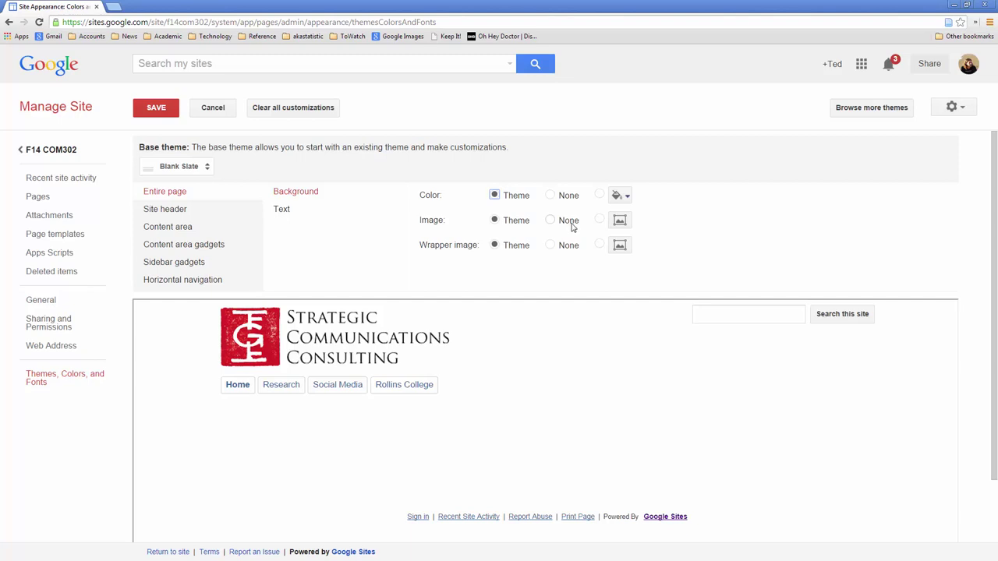
Step: Search Google for 'website backgrounds' in a new tab
key(ctrl+t)
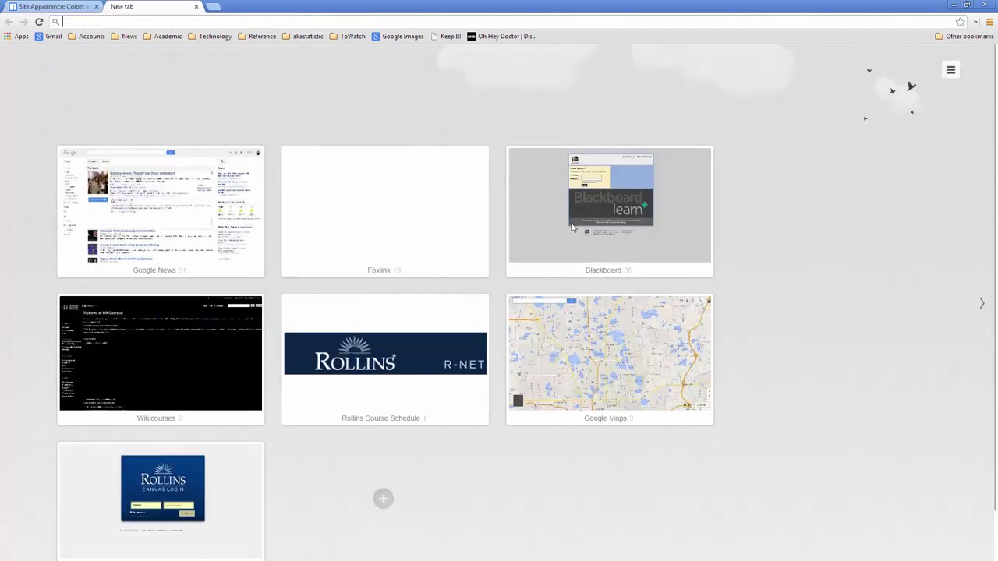
text(website back)
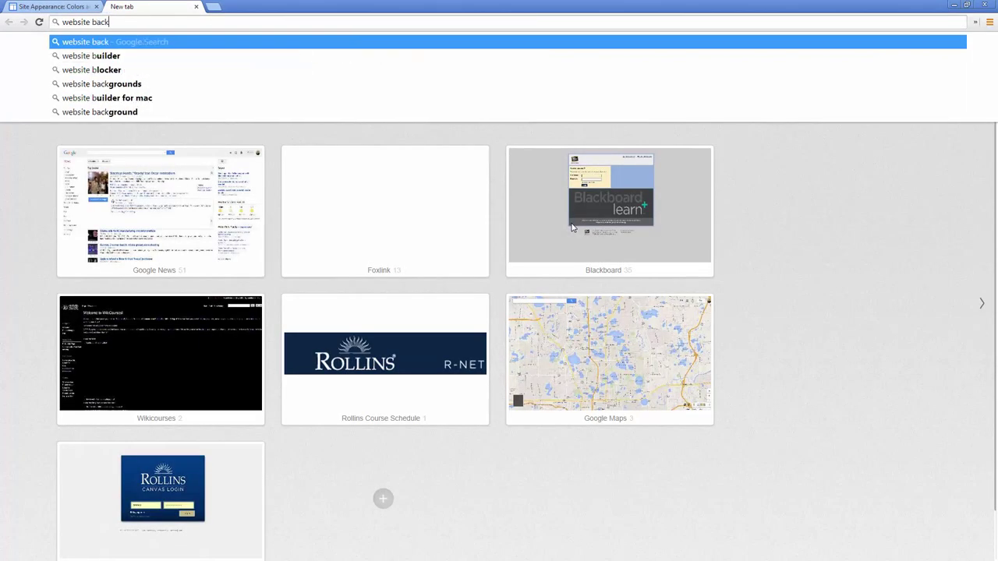
text(grounds)
key(Return)
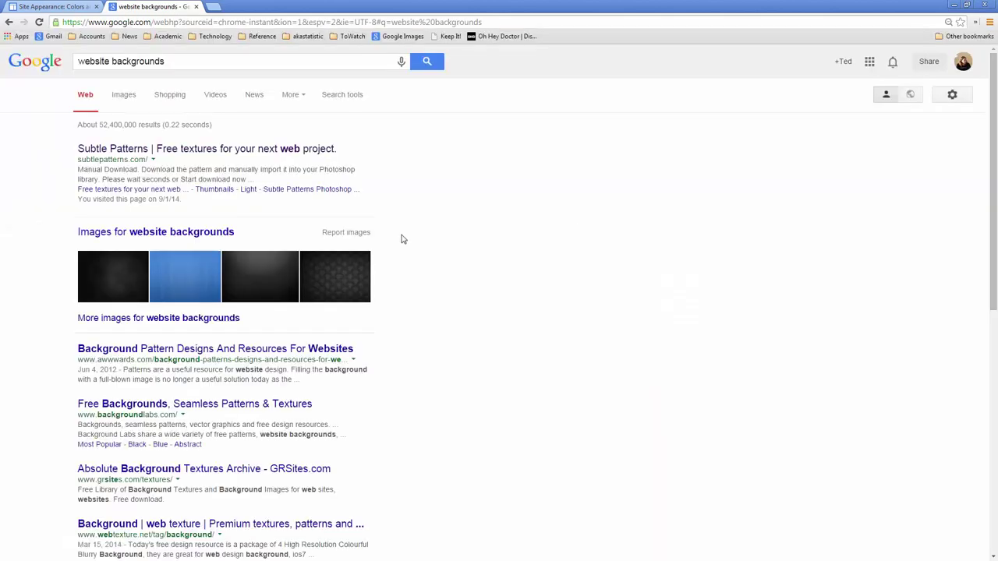
Step: Download the Seamless Paper Texture from Subtle Patterns and return to the search results
click(173, 150)
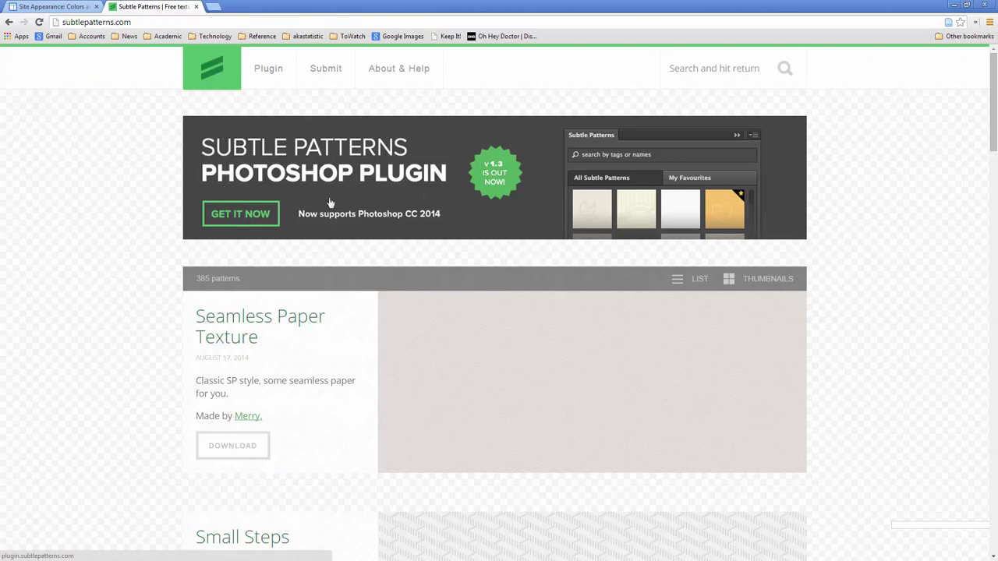
scroll(385, 241, down, 3)
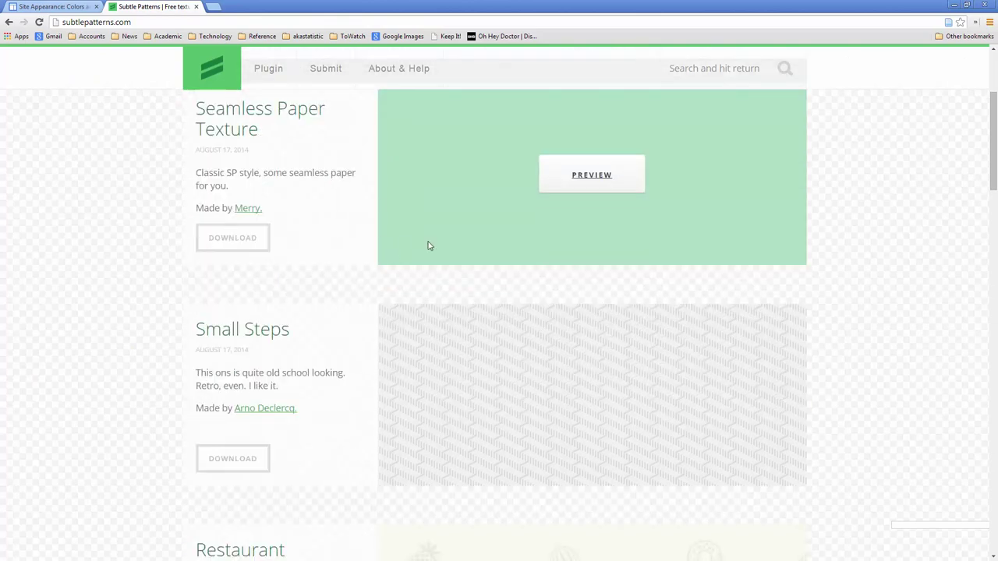
scroll(436, 308, down, 2)
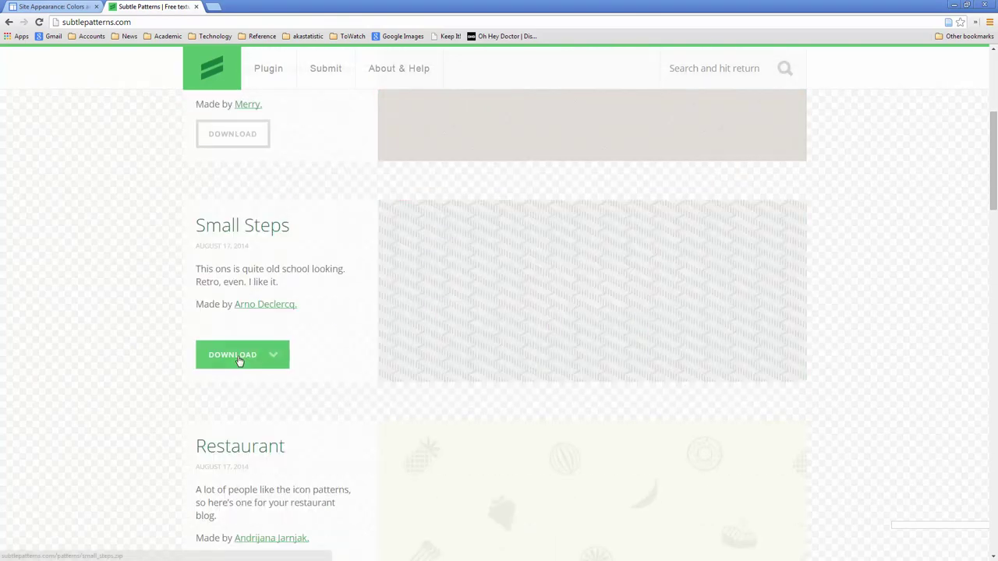
scroll(245, 274, up, 2)
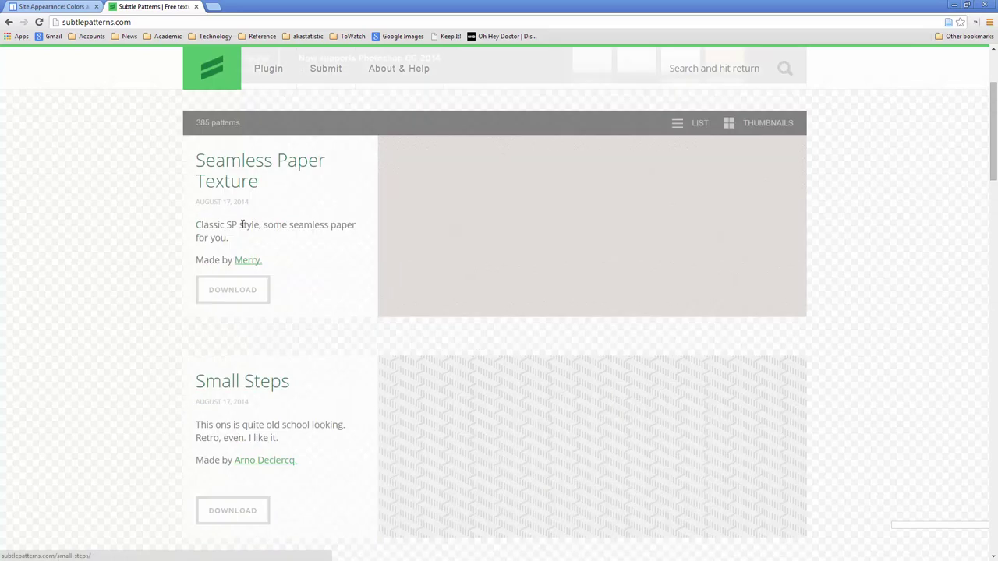
click(232, 290)
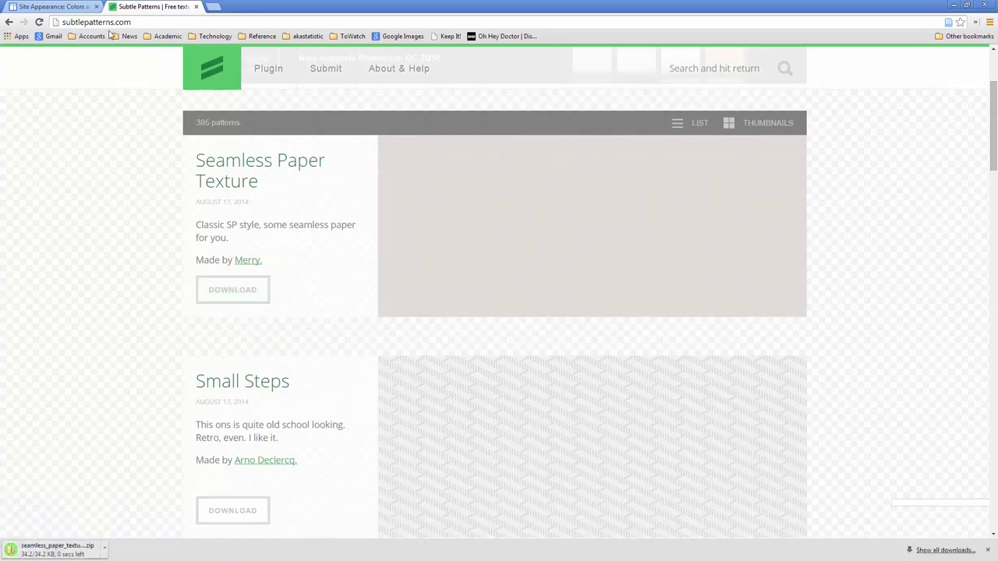
click(9, 22)
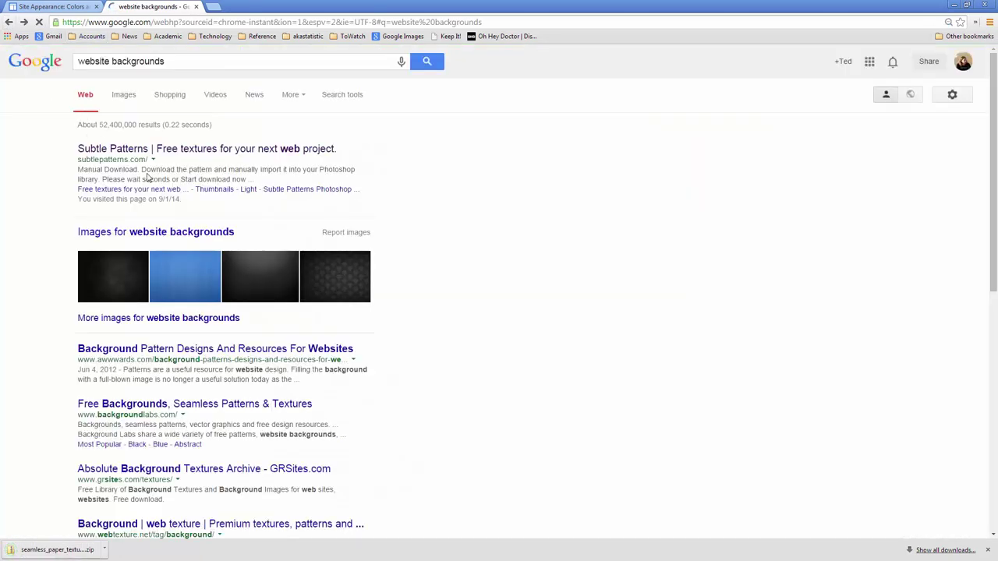
Step: Show image results for 'website backgrounds' and preview several dark textured backgrounds
click(171, 232)
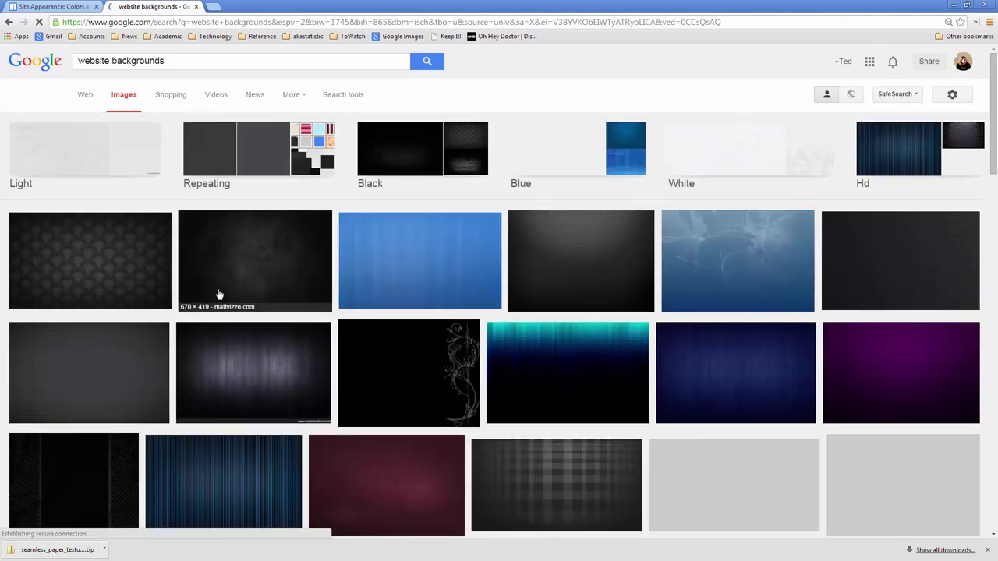
click(267, 262)
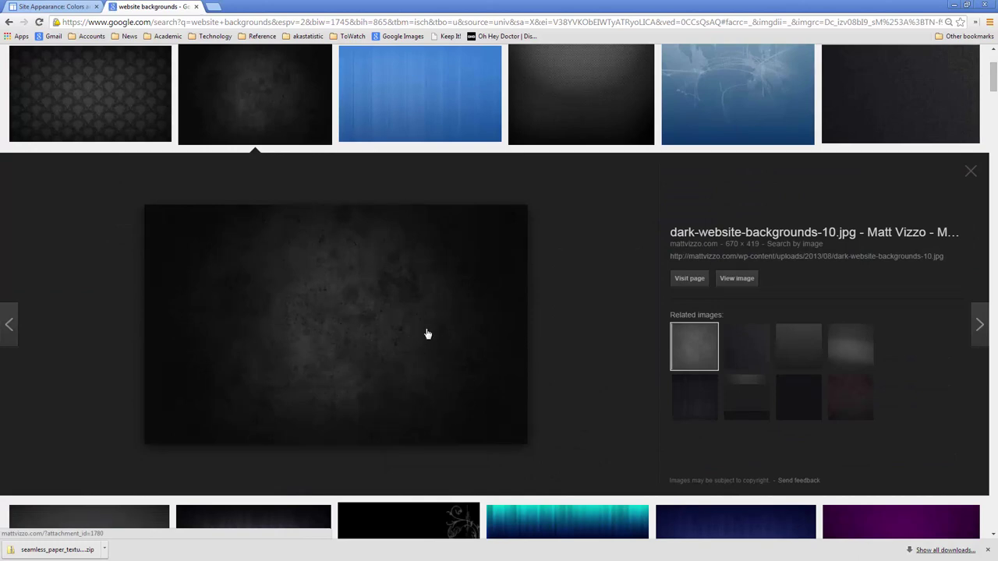
click(763, 355)
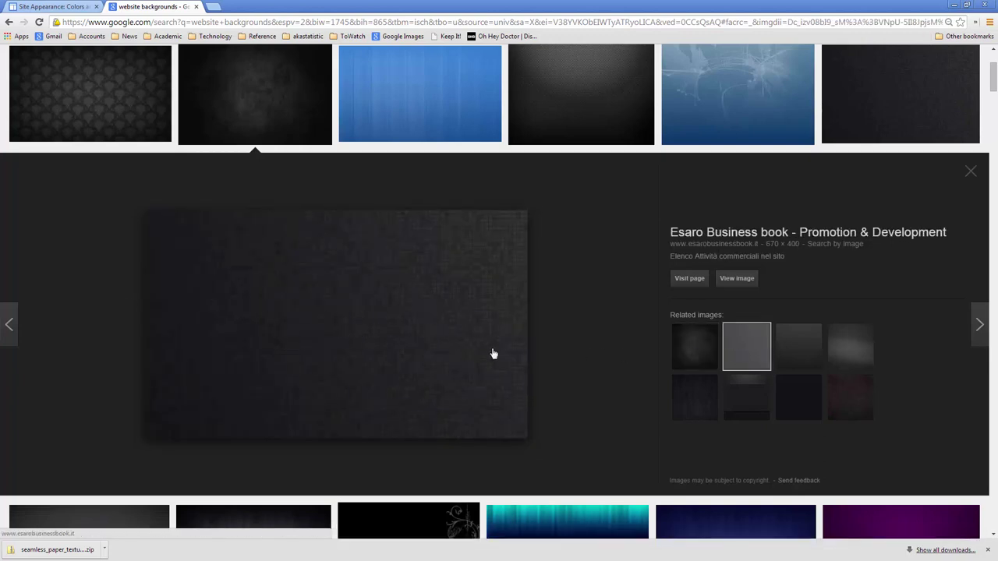
click(806, 351)
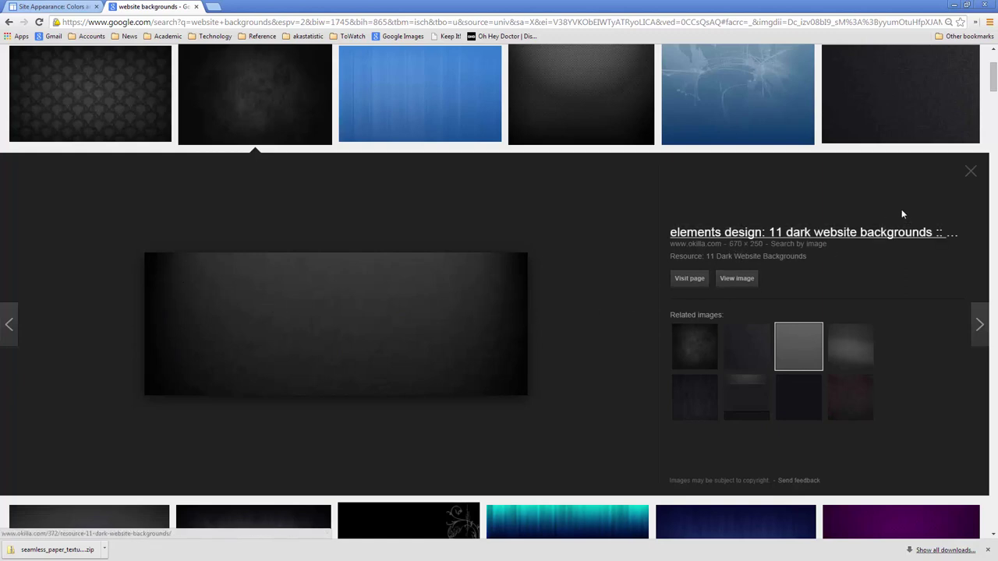
click(971, 171)
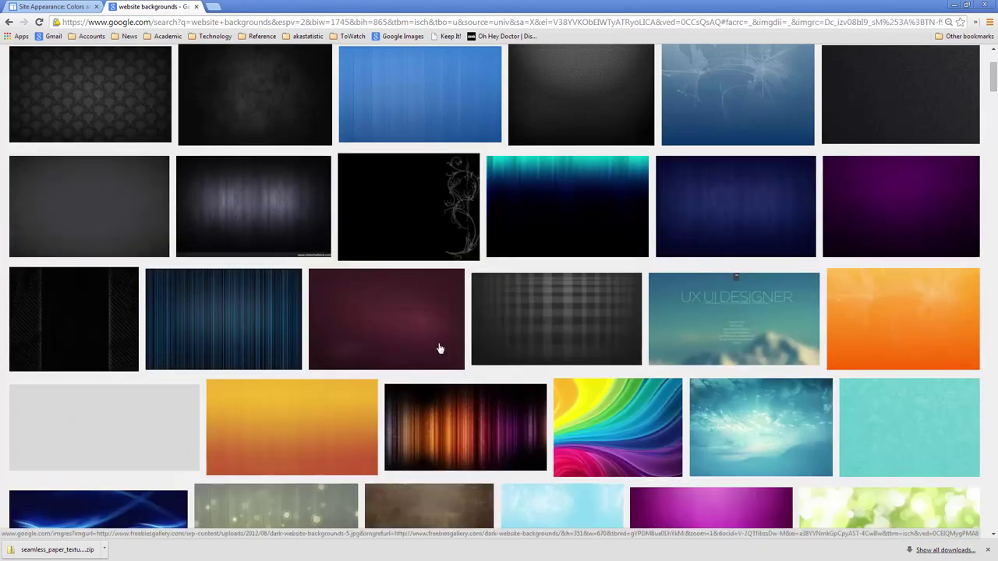
Step: Preview the blue vertical-lines background, close it and scroll back to the top
click(226, 326)
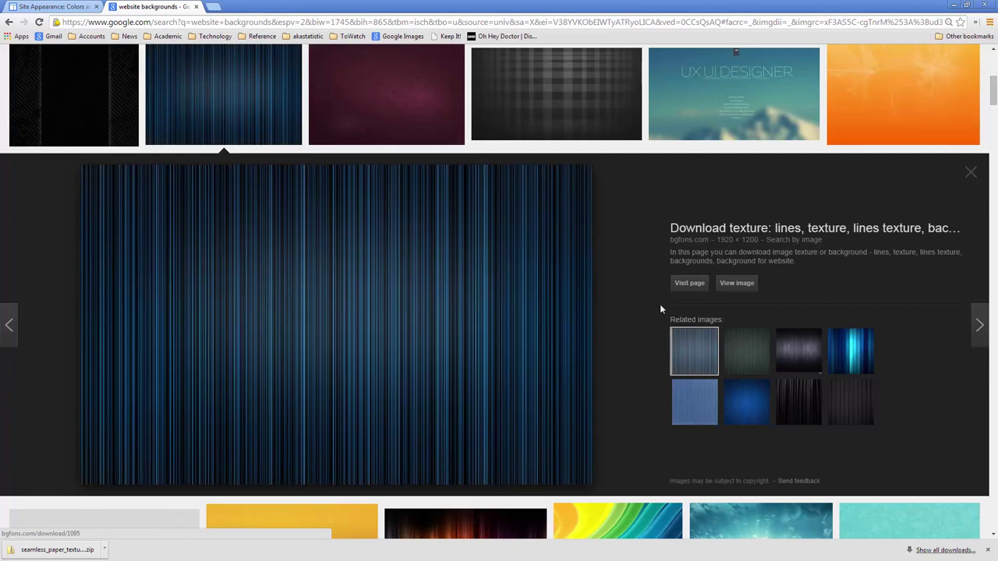
click(971, 176)
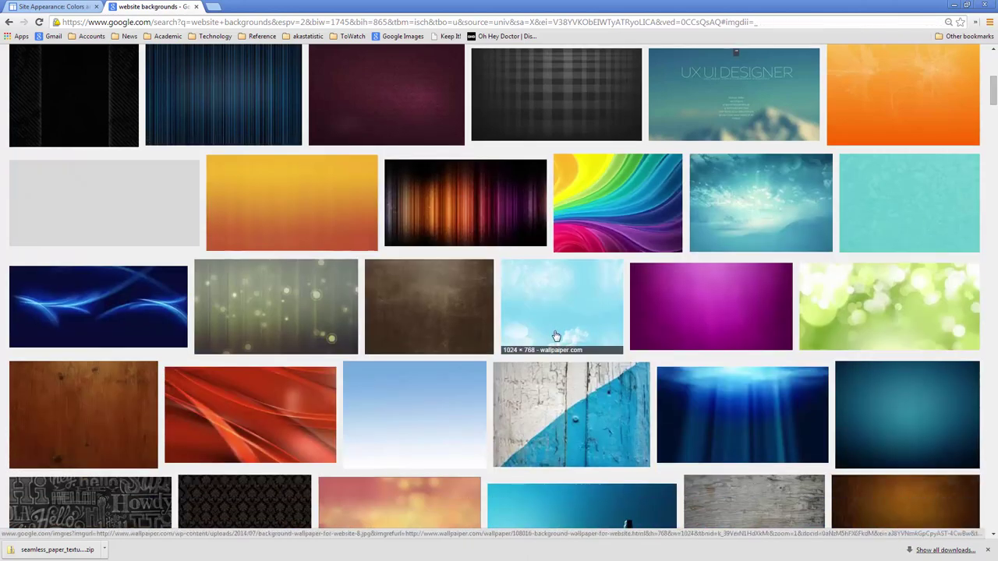
scroll(555, 336, up, 3)
scroll(554, 338, up, 2)
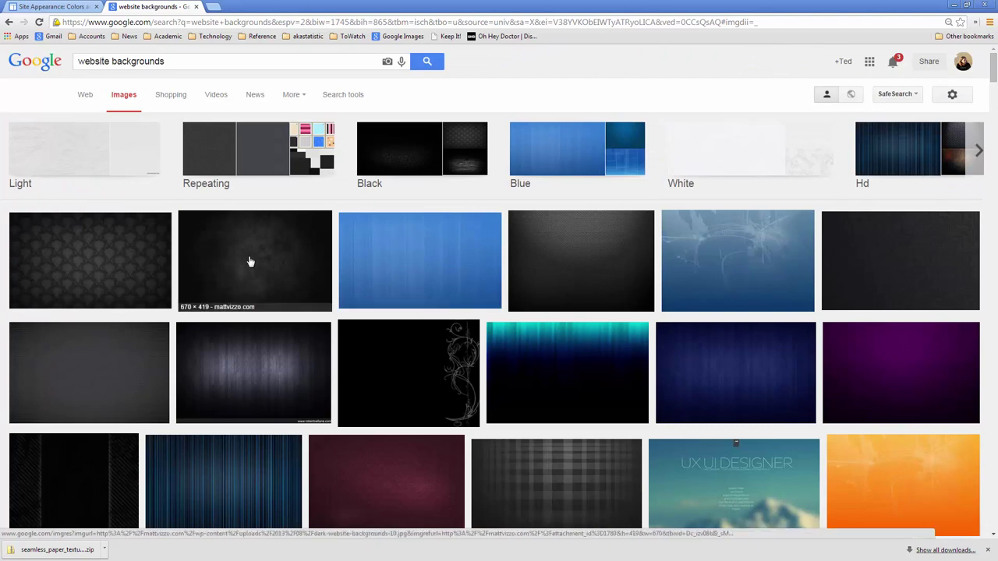
Step: Browse Site header, Content area, both gadget sections, and Horizontal navigation appearance options
click(51, 6)
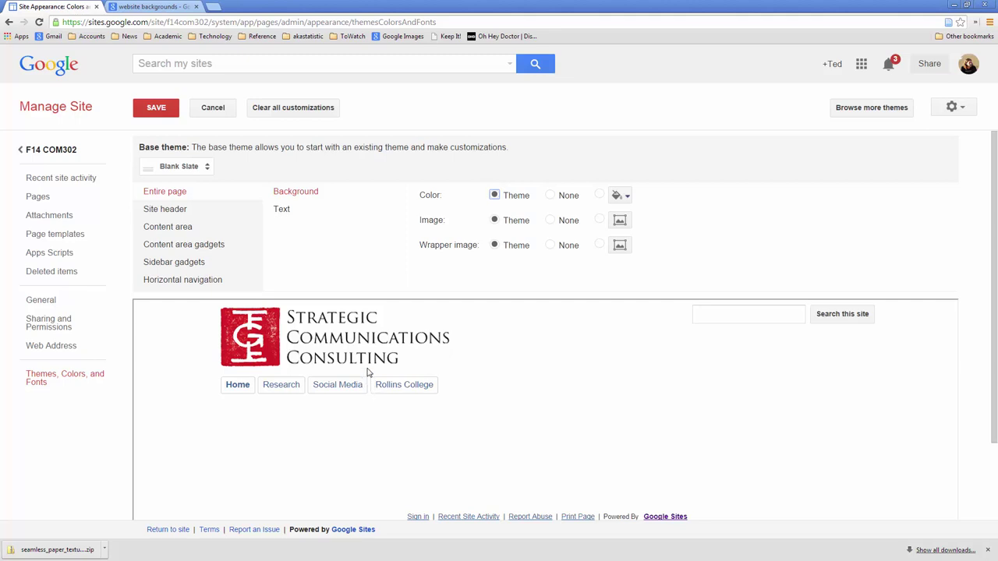
click(175, 215)
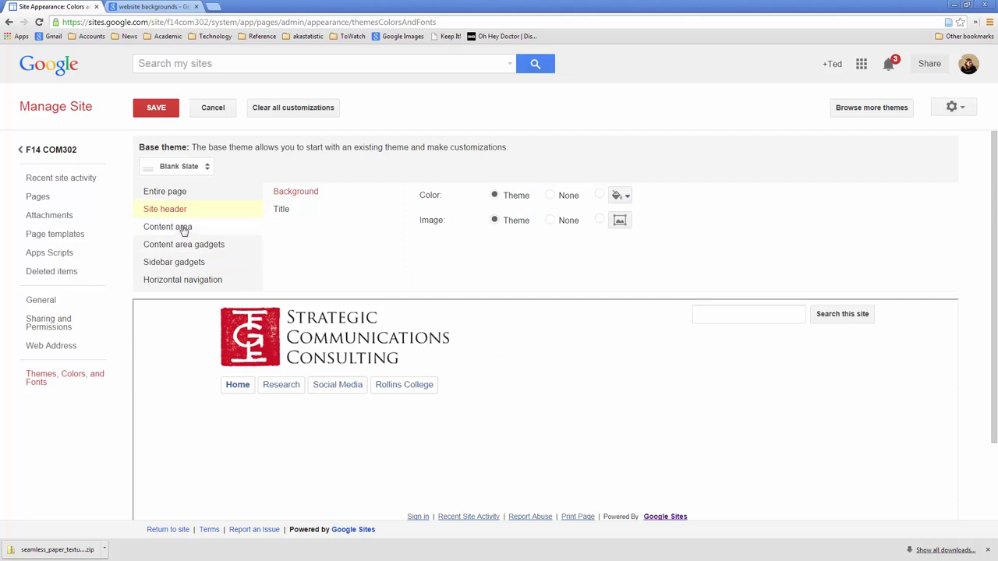
click(183, 228)
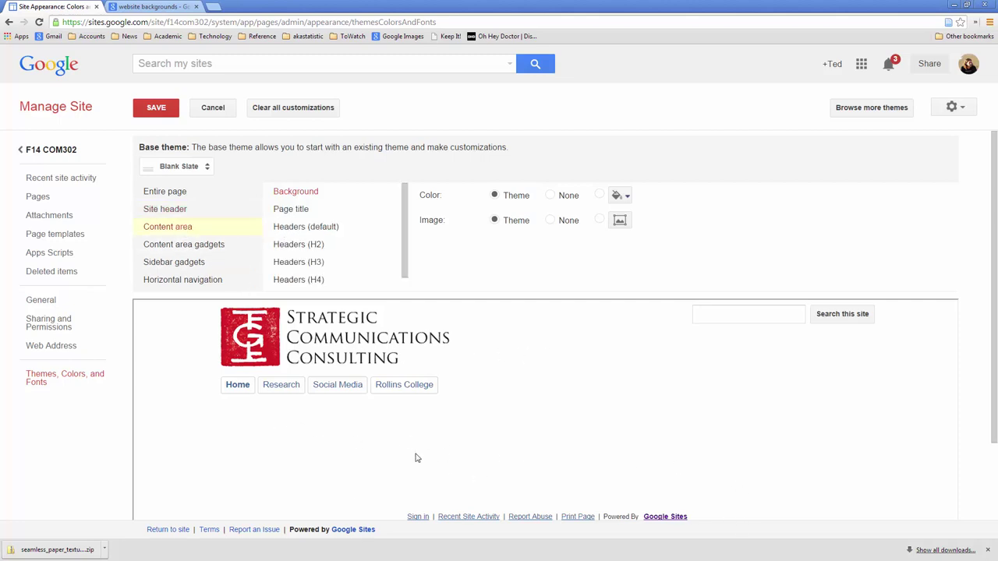
click(297, 230)
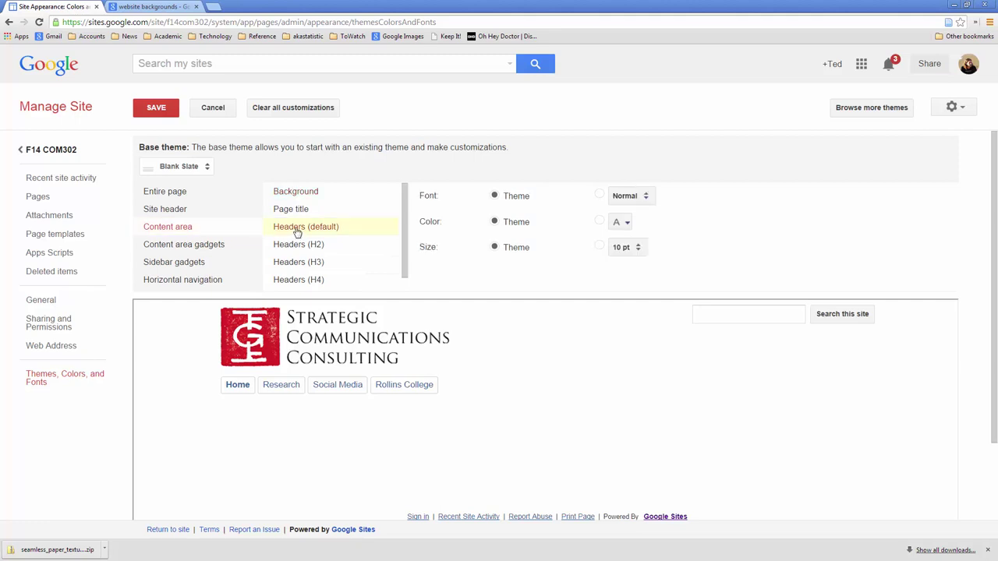
click(299, 197)
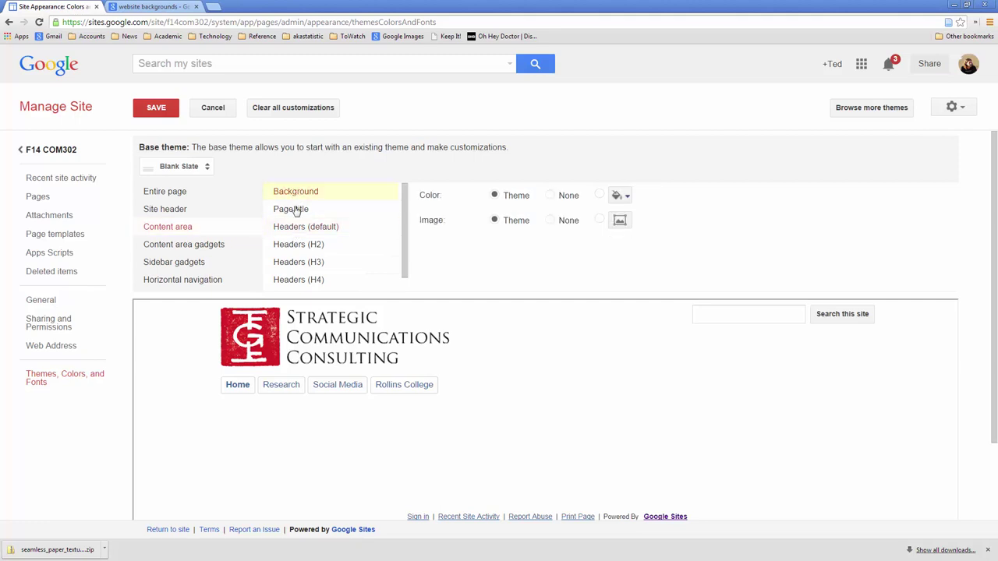
click(195, 249)
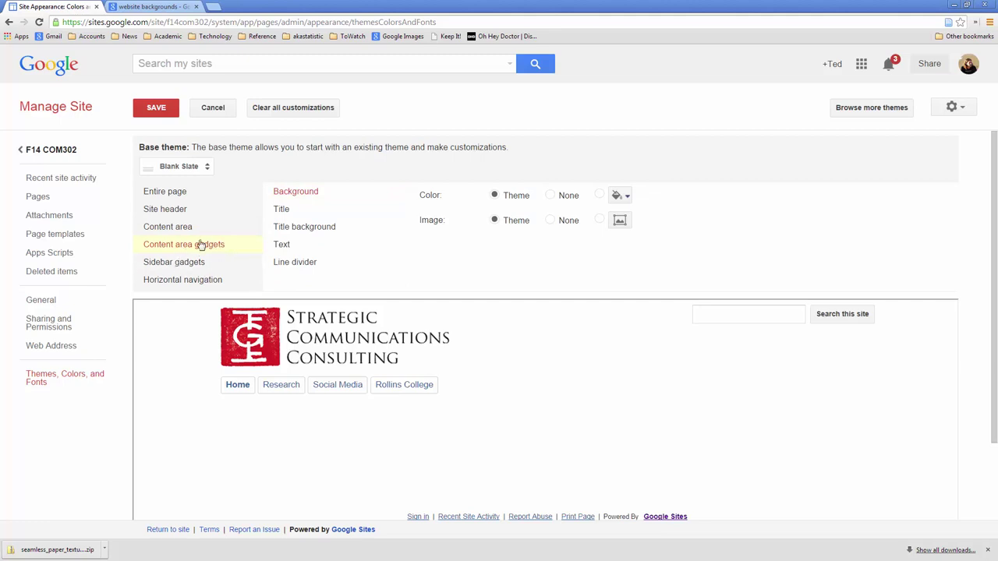
click(200, 266)
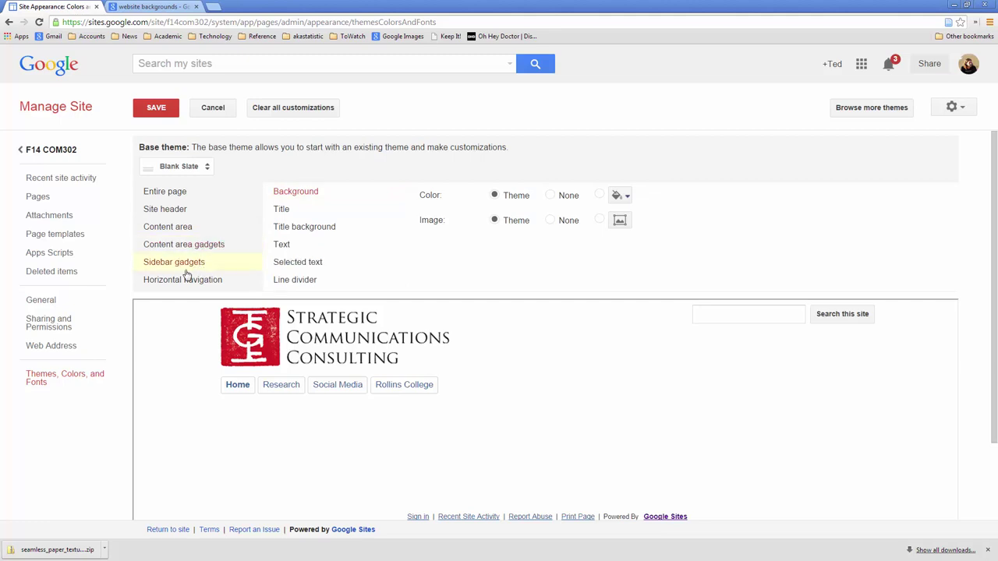
click(181, 282)
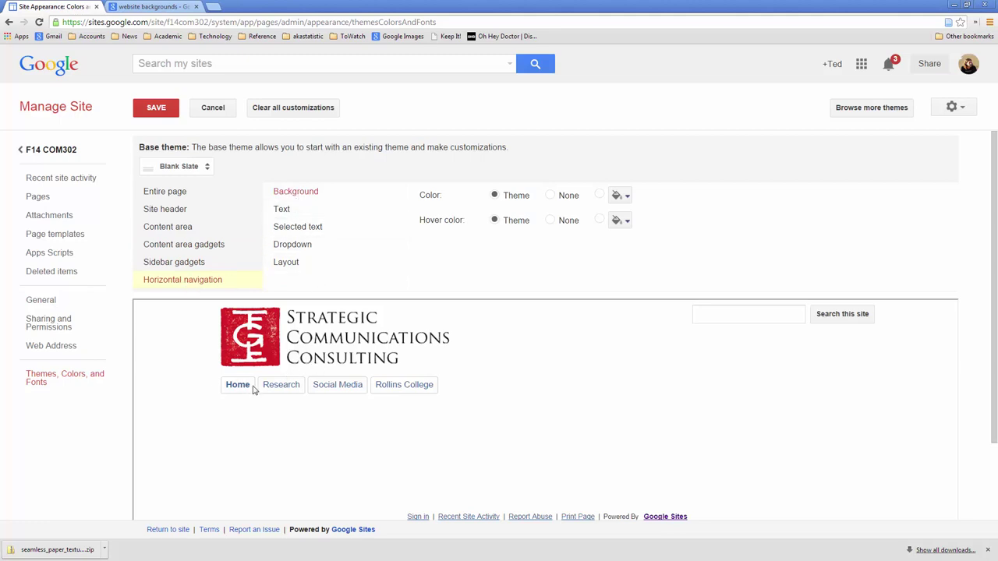
Step: Give the navigation buttons a dark grey background and a grey hover background
click(621, 197)
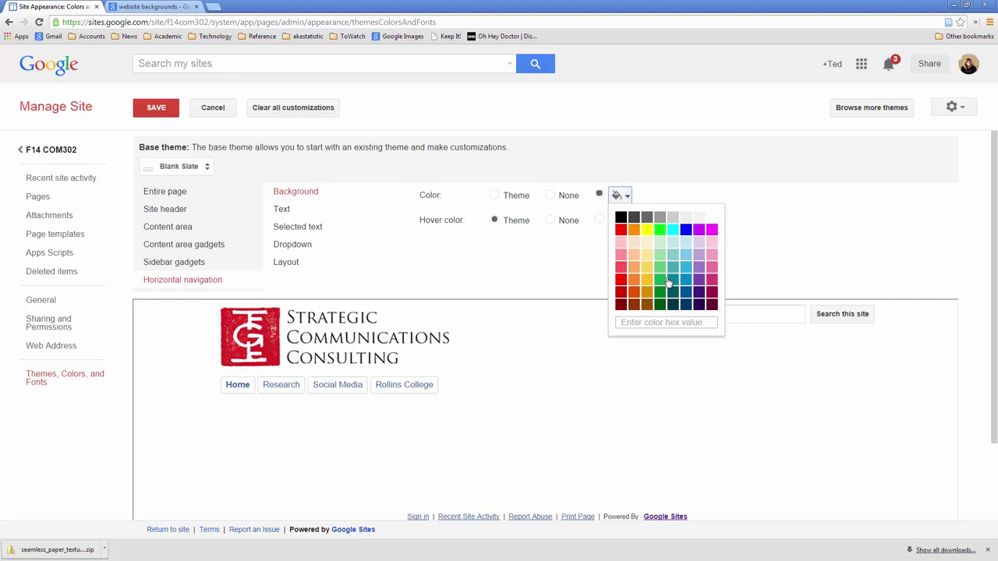
click(647, 219)
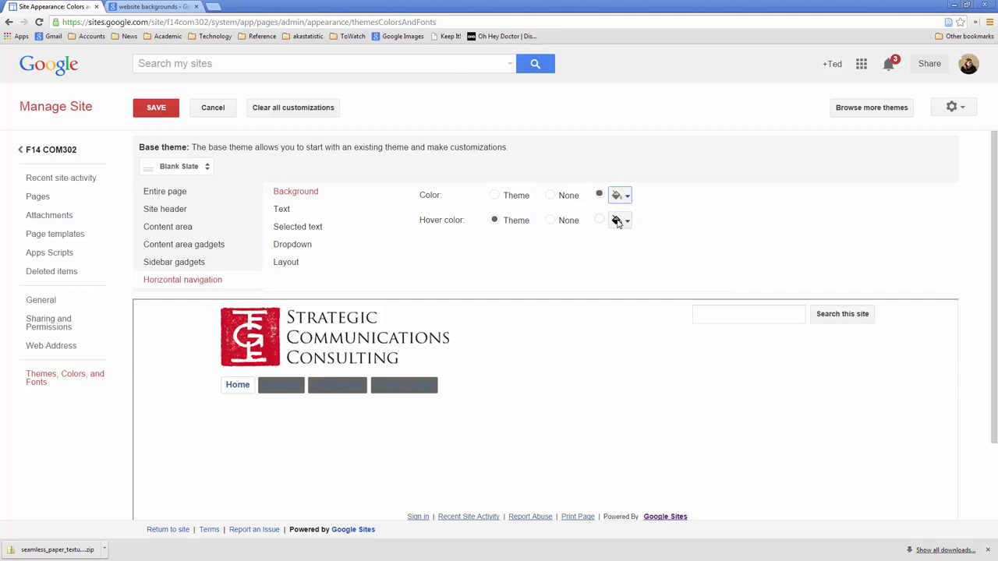
click(616, 222)
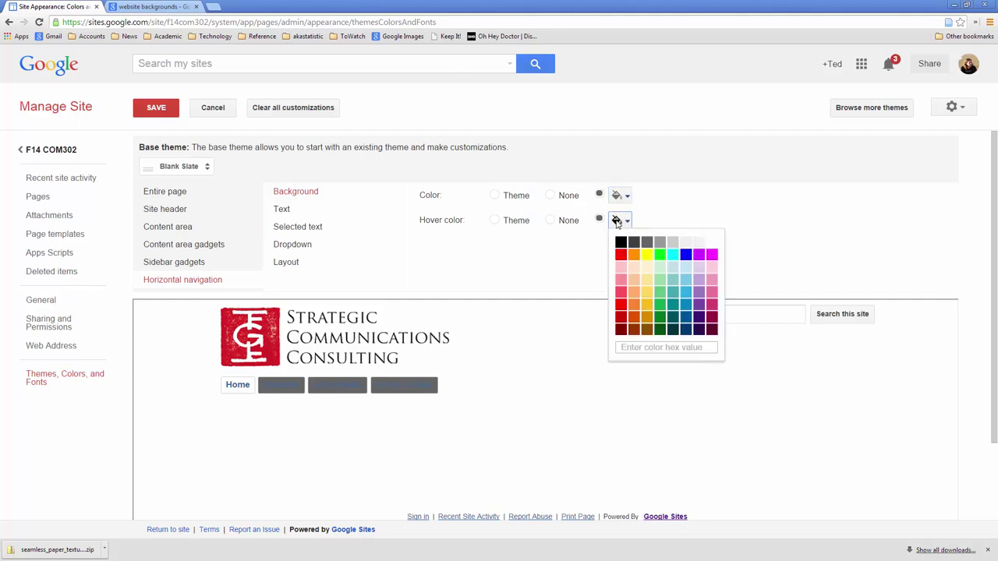
click(660, 246)
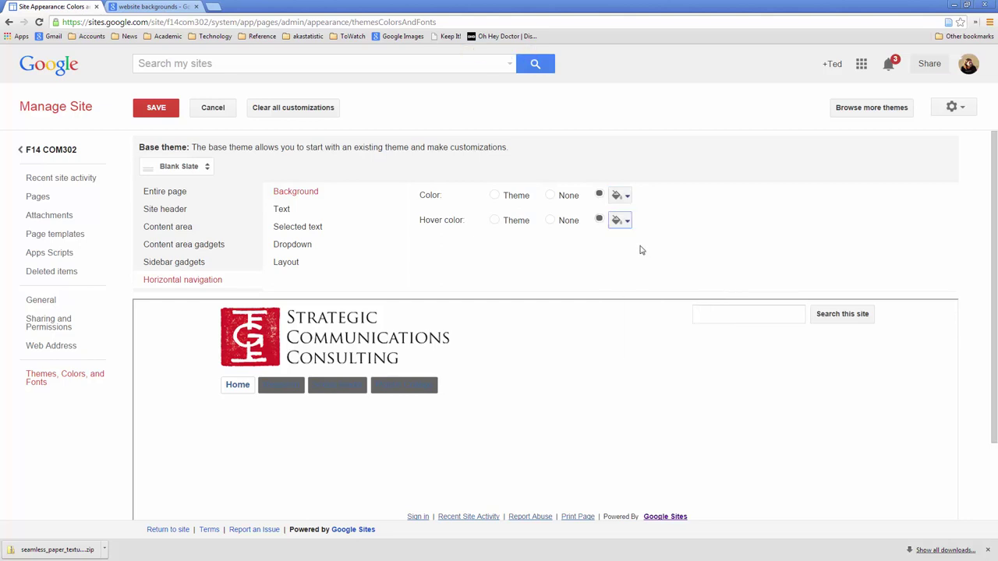
Step: Make the navigation text white and give it a custom hover text colour
click(291, 212)
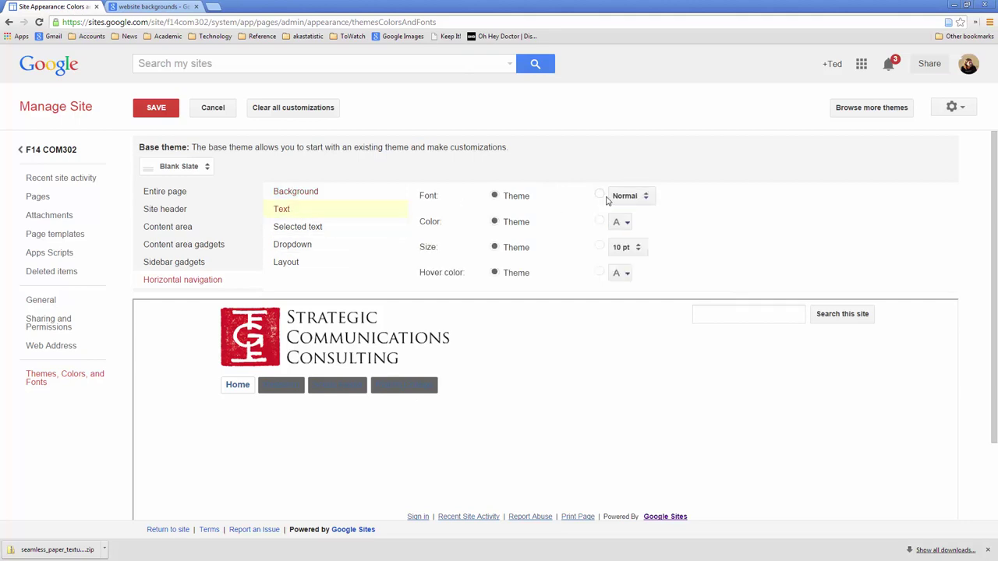
click(618, 224)
click(715, 251)
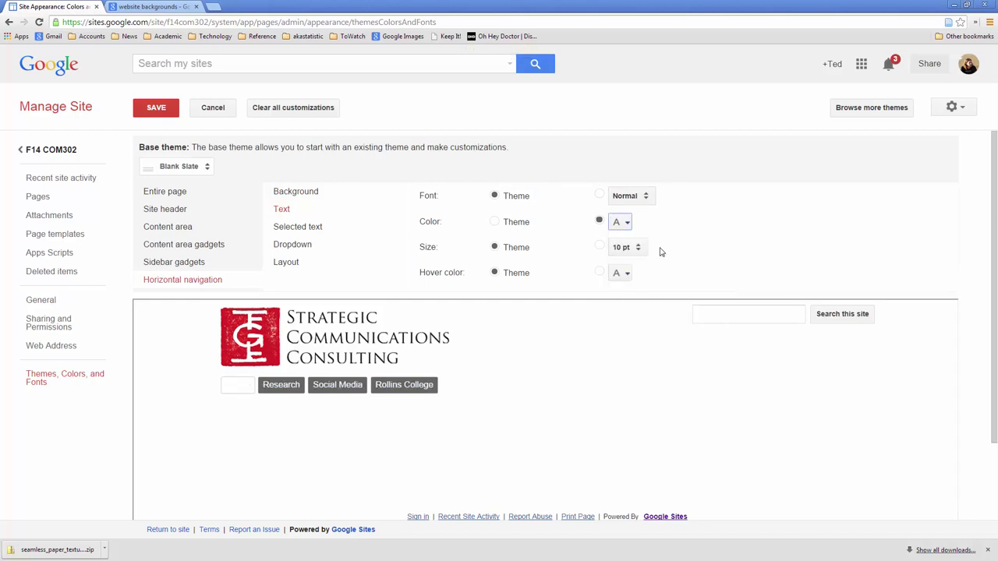
click(617, 275)
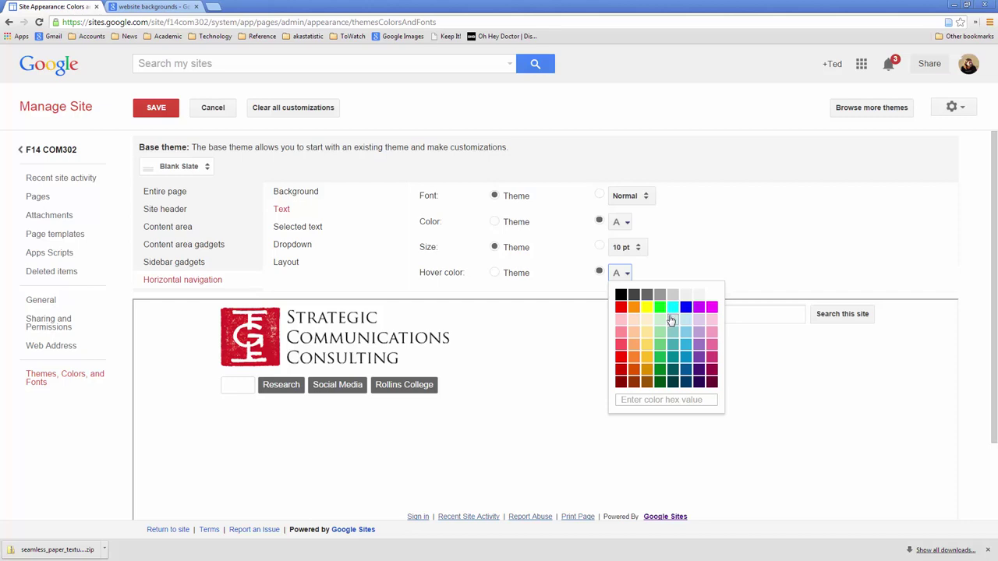
click(628, 339)
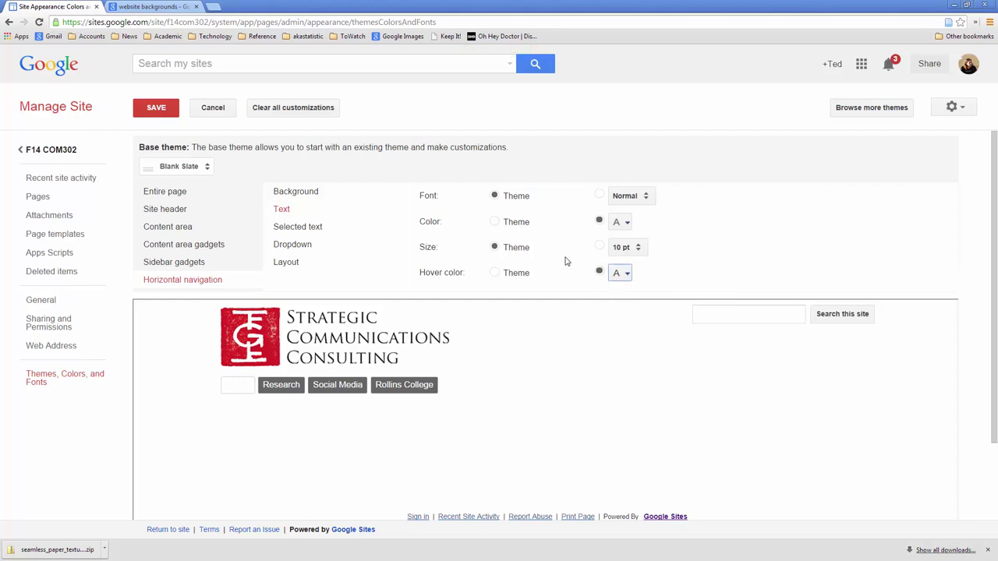
Step: Review navigation Layout, Entire page and Site header options, then switch the page background to custom
click(277, 263)
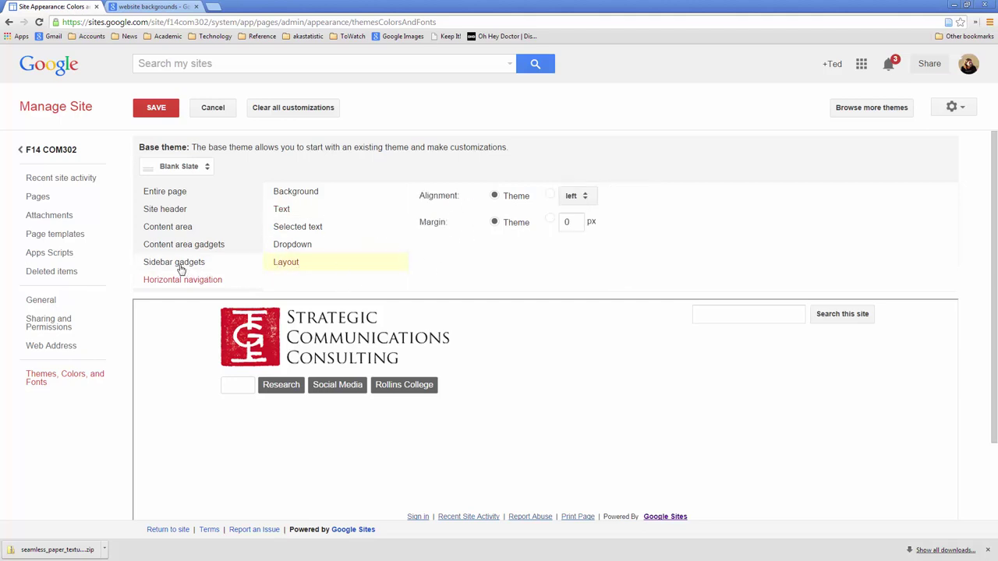
click(166, 192)
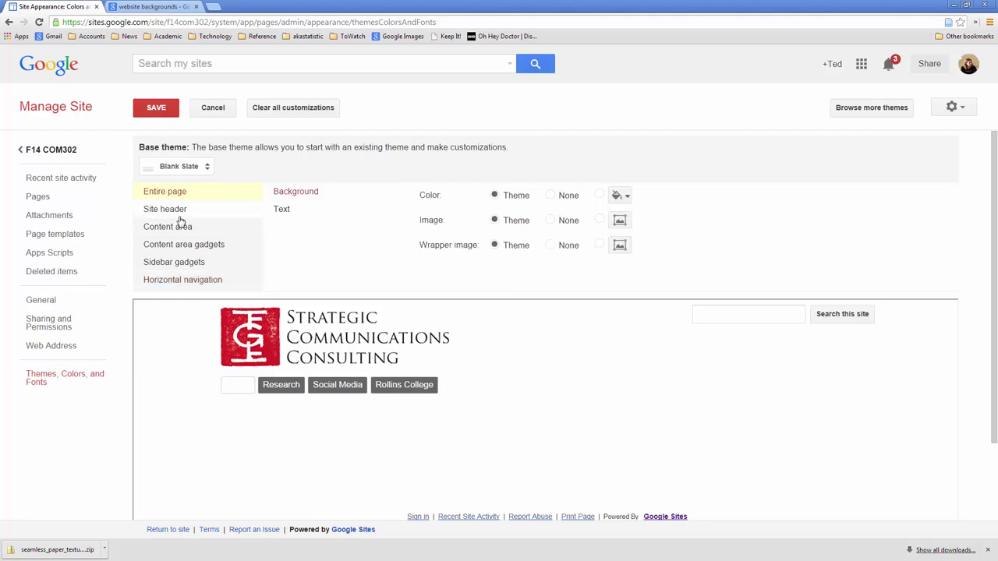
click(191, 212)
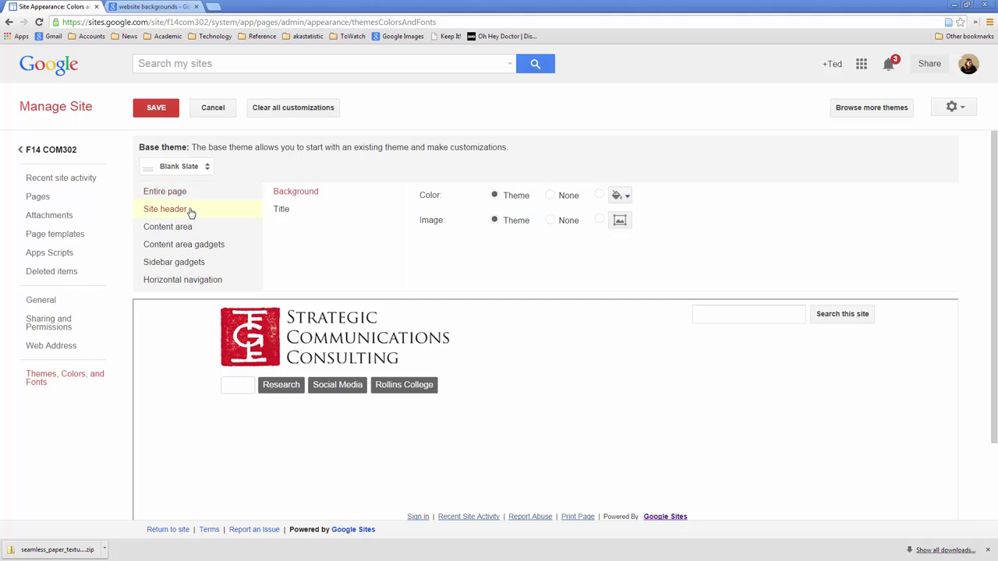
click(188, 194)
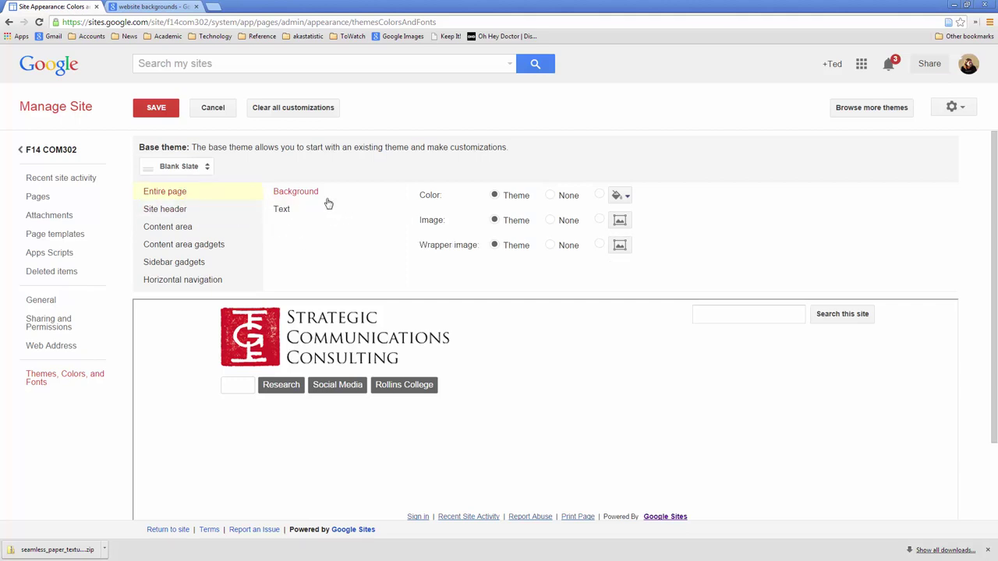
click(614, 195)
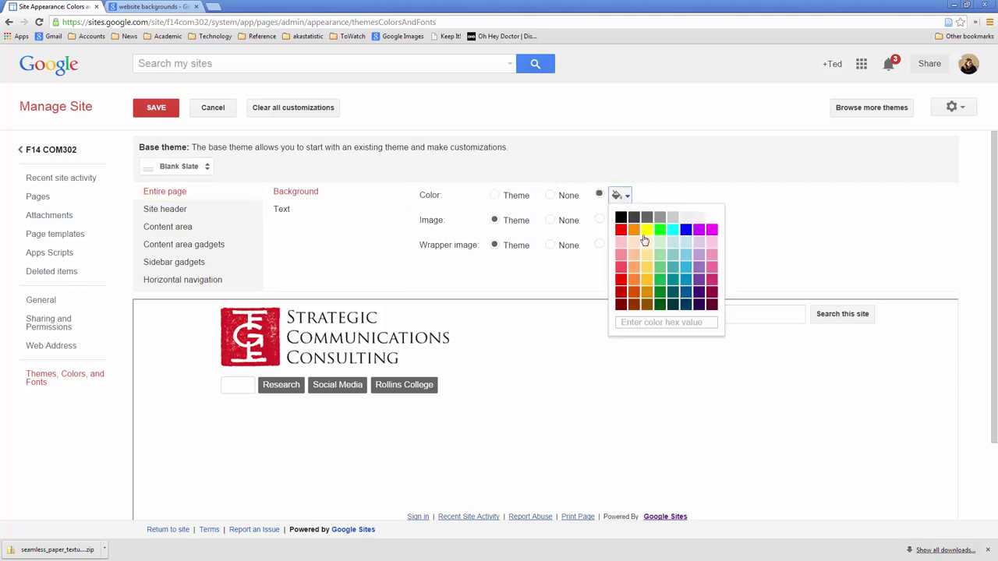
Step: Make the entire page, site header and content area backgrounds light grey and save
click(686, 218)
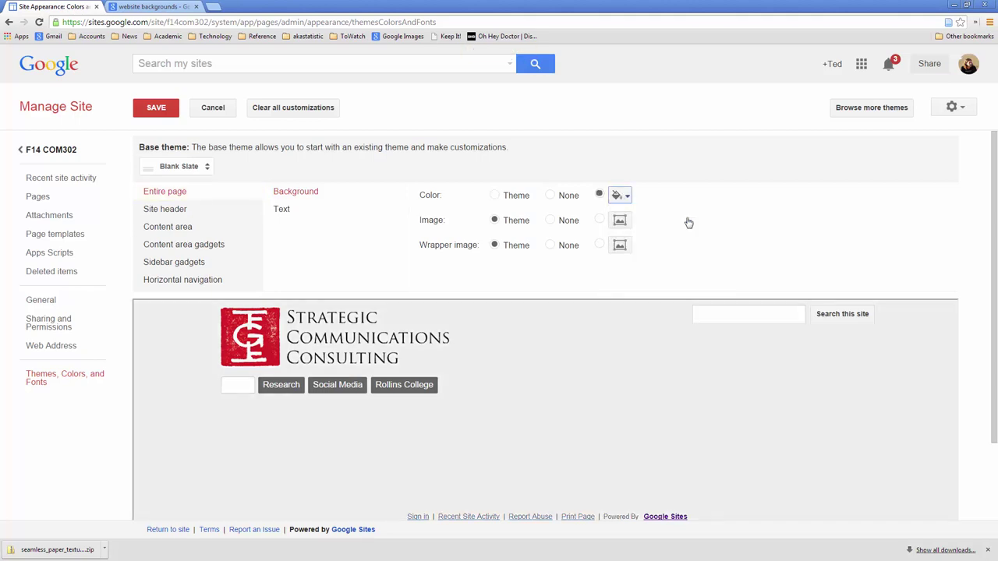
click(181, 214)
click(616, 198)
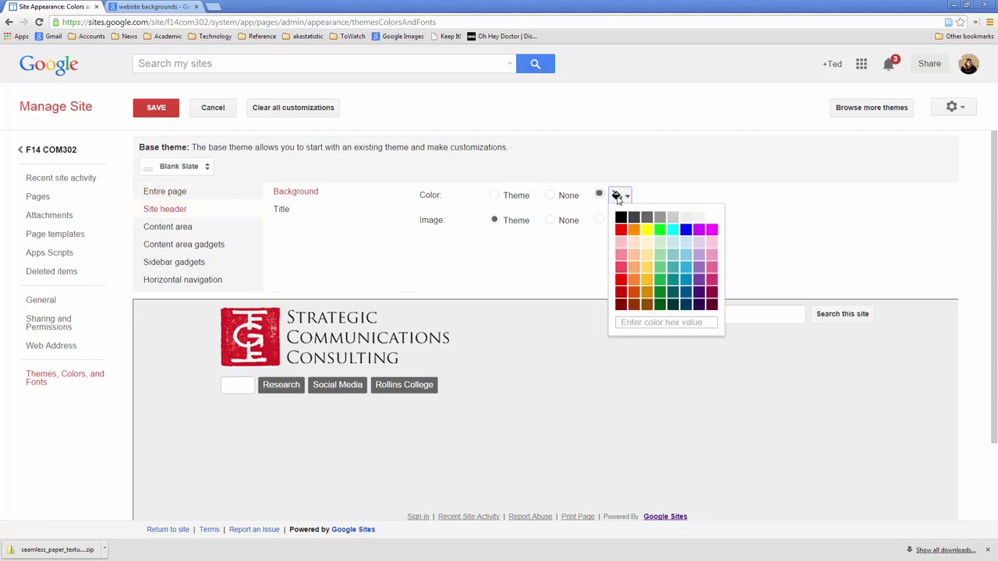
click(673, 218)
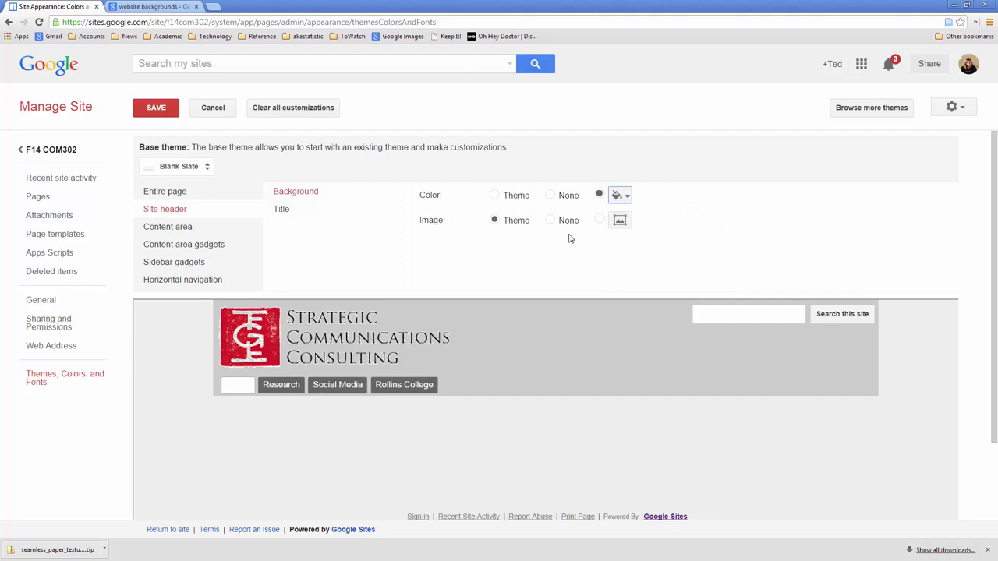
click(161, 231)
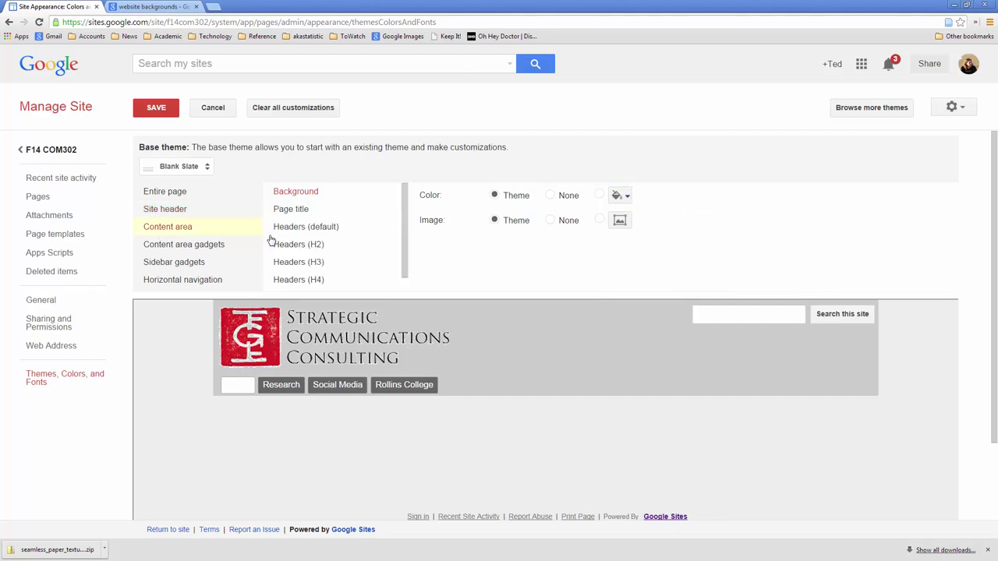
click(621, 196)
click(672, 217)
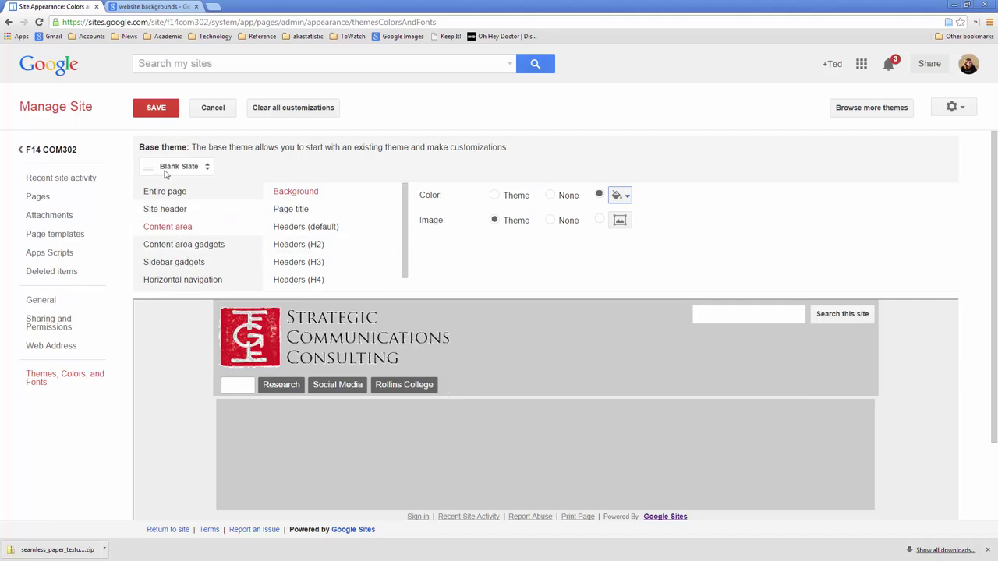
click(160, 114)
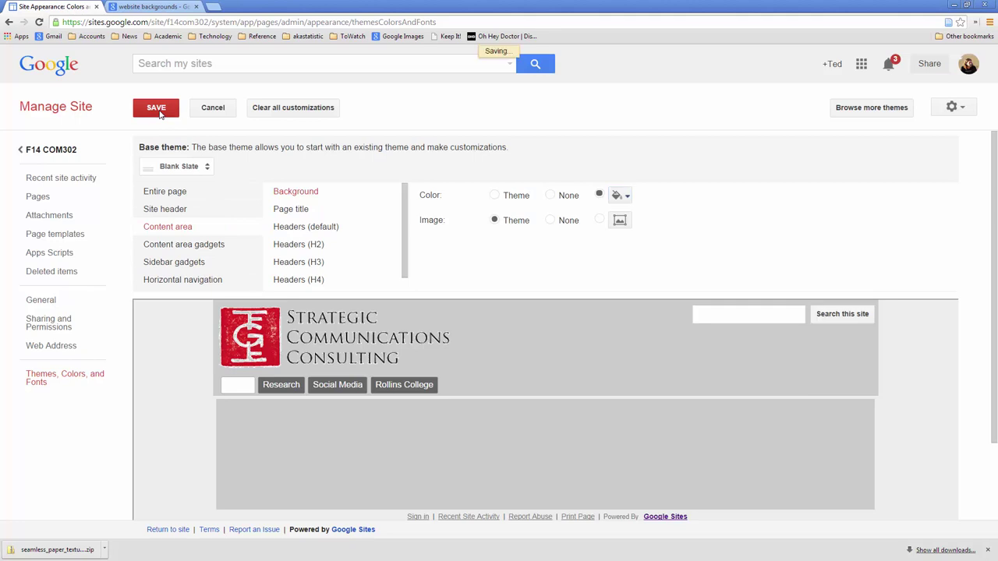
Step: Leave the editor, view the grey Home page, then open Manage site from the gear menu
click(209, 111)
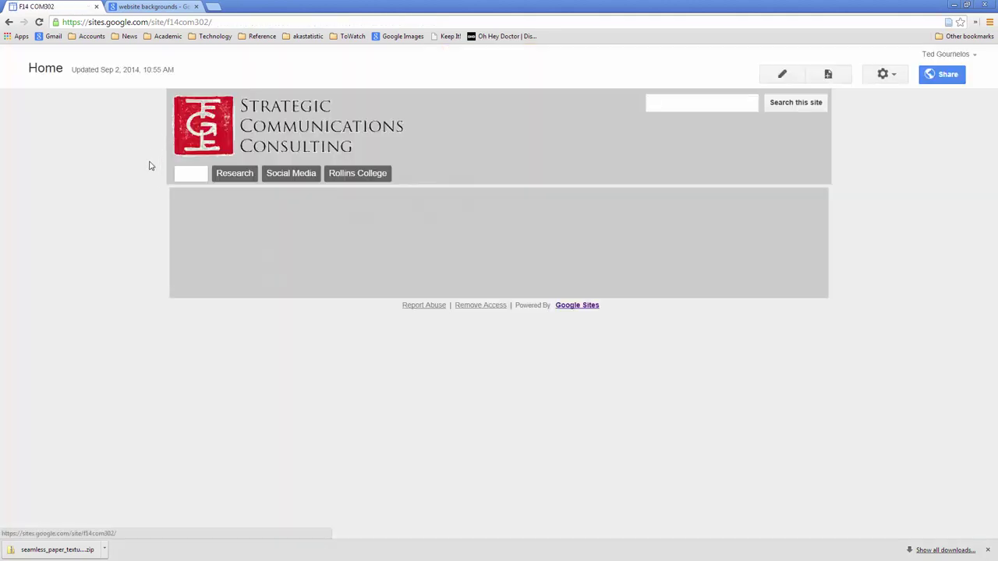
click(191, 176)
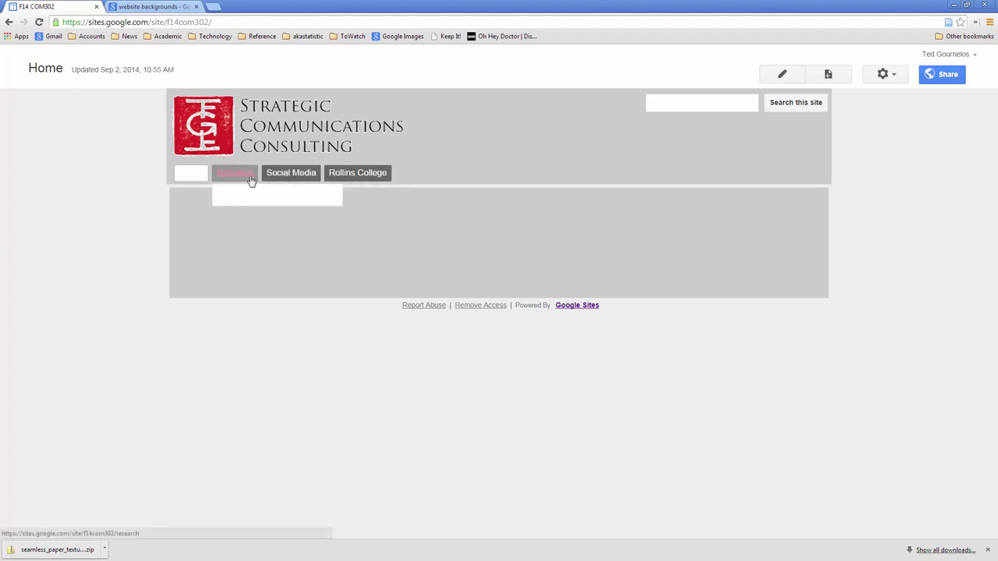
click(883, 75)
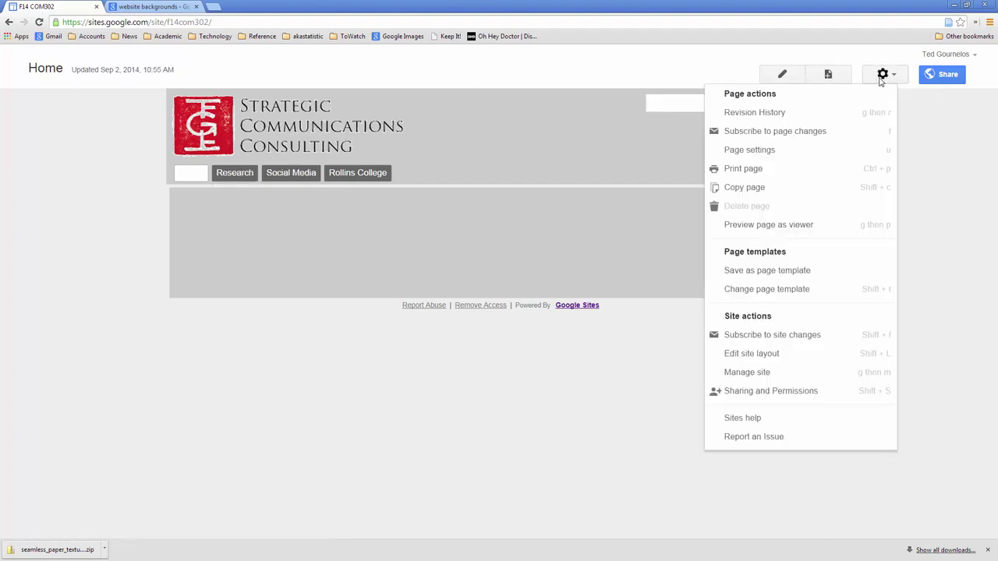
click(795, 374)
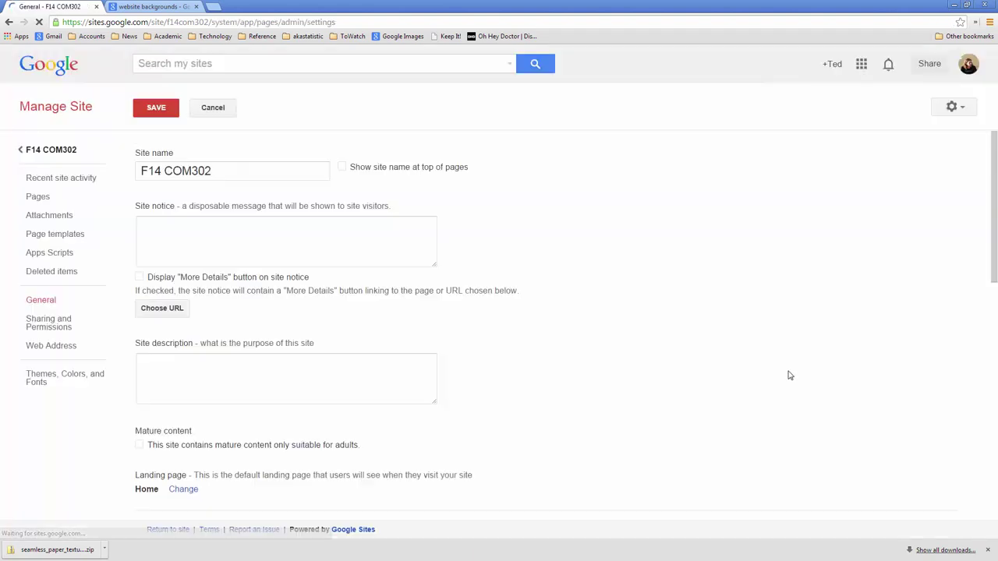
Step: Give the horizontal navigation dropdown light text, a custom background and a light hover colour
click(64, 378)
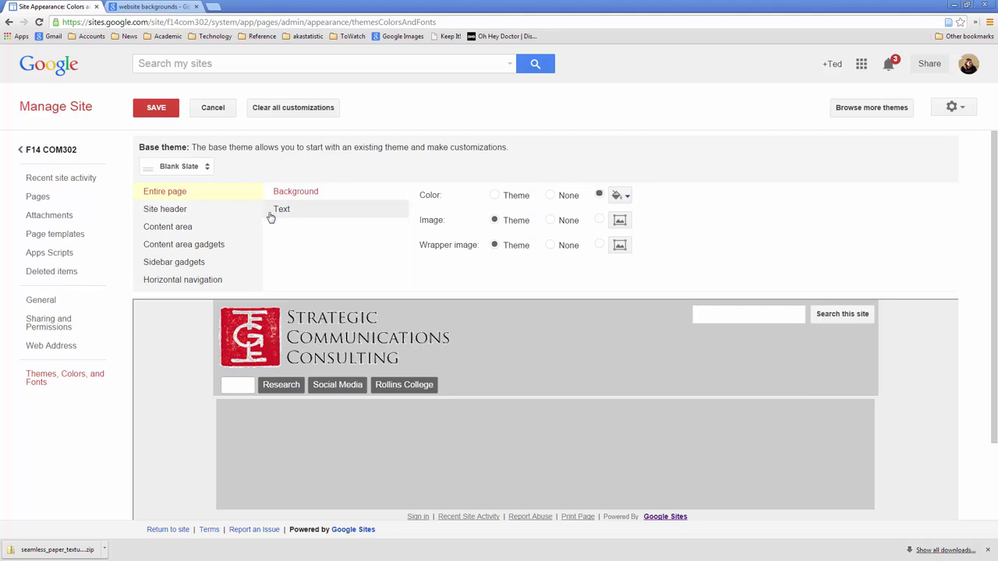
click(205, 282)
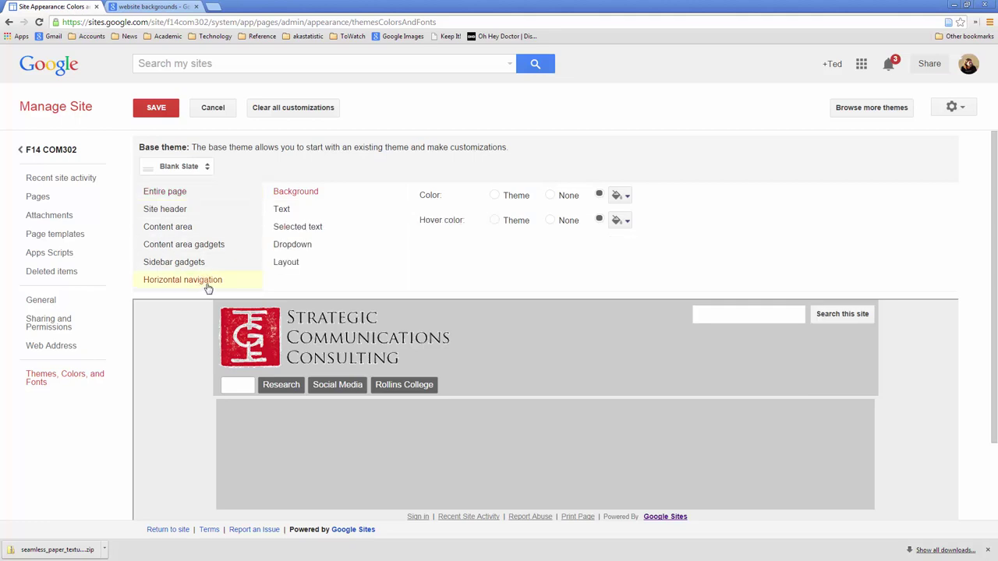
click(297, 248)
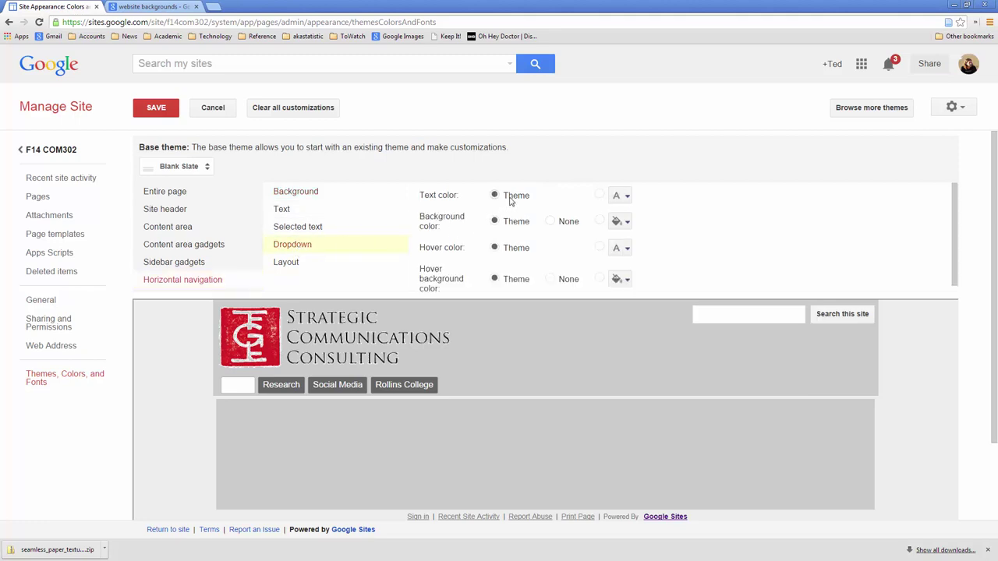
click(620, 196)
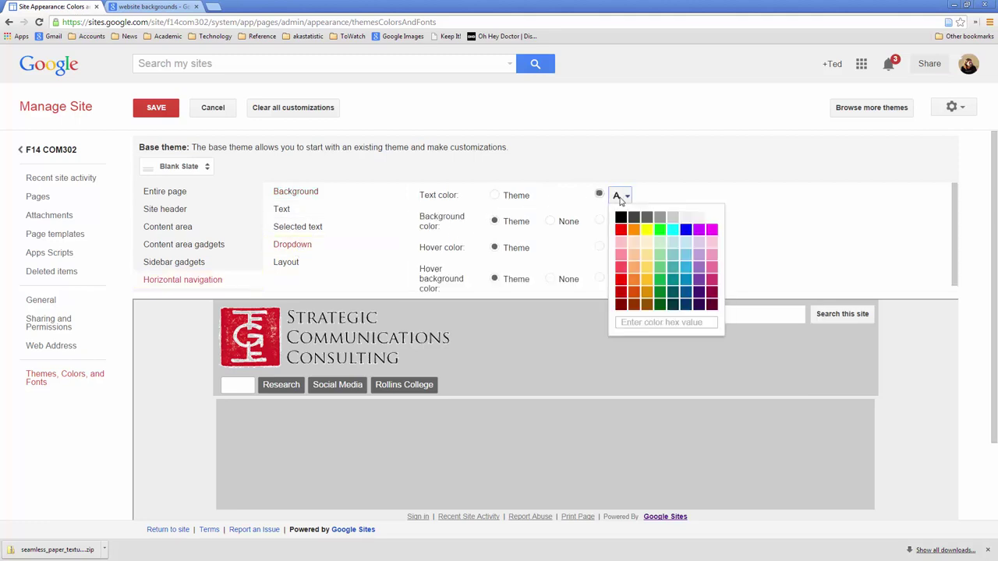
click(711, 219)
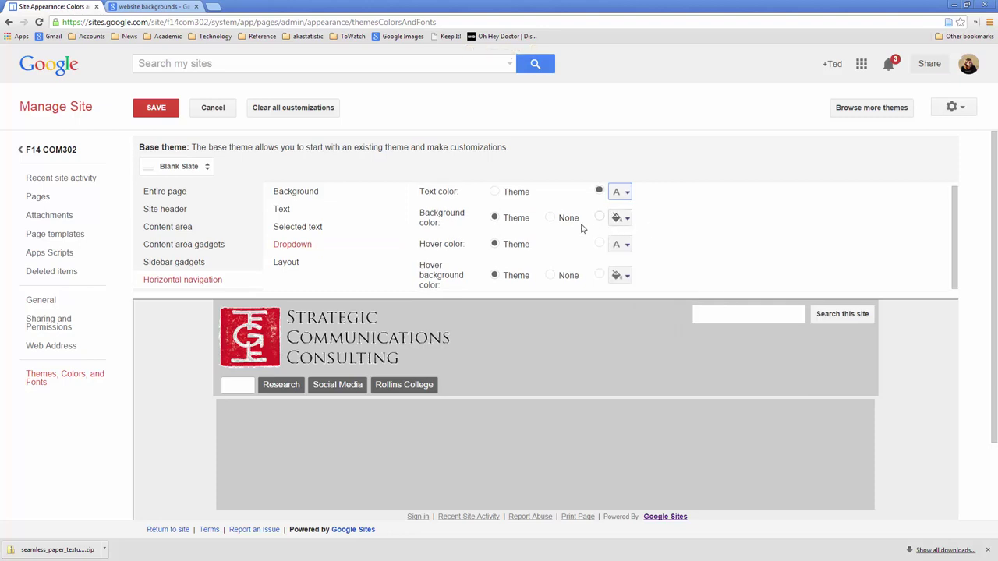
click(618, 221)
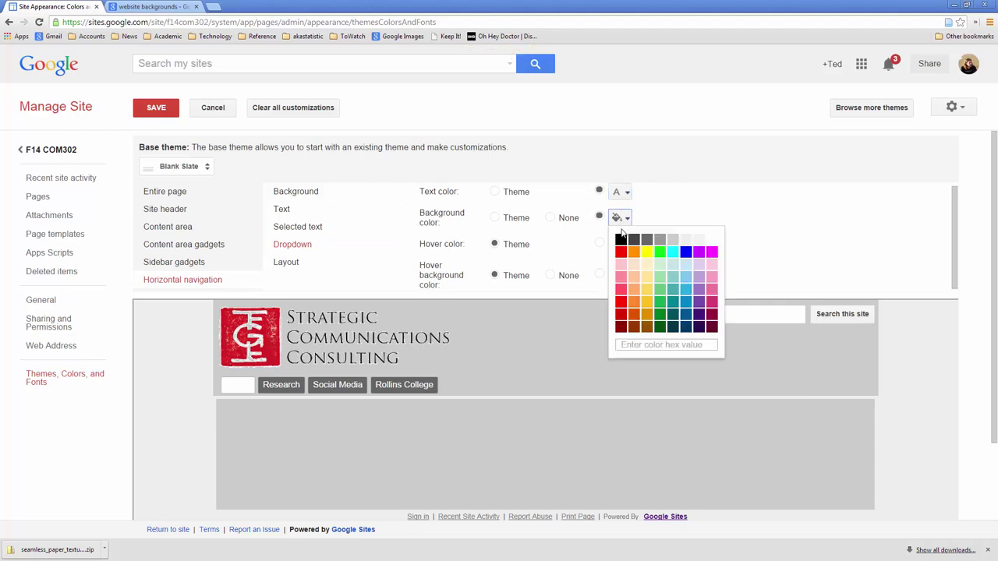
click(672, 240)
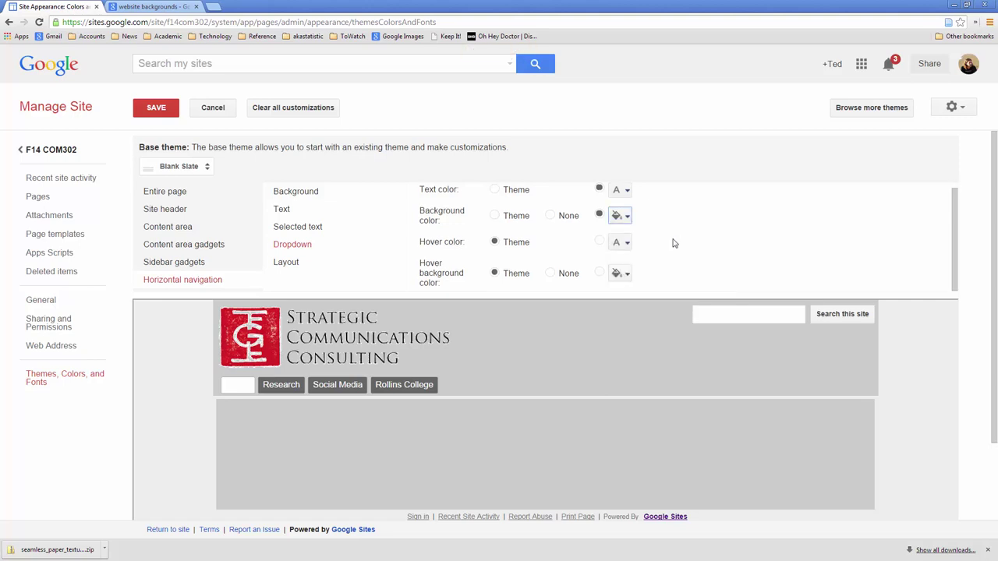
click(618, 244)
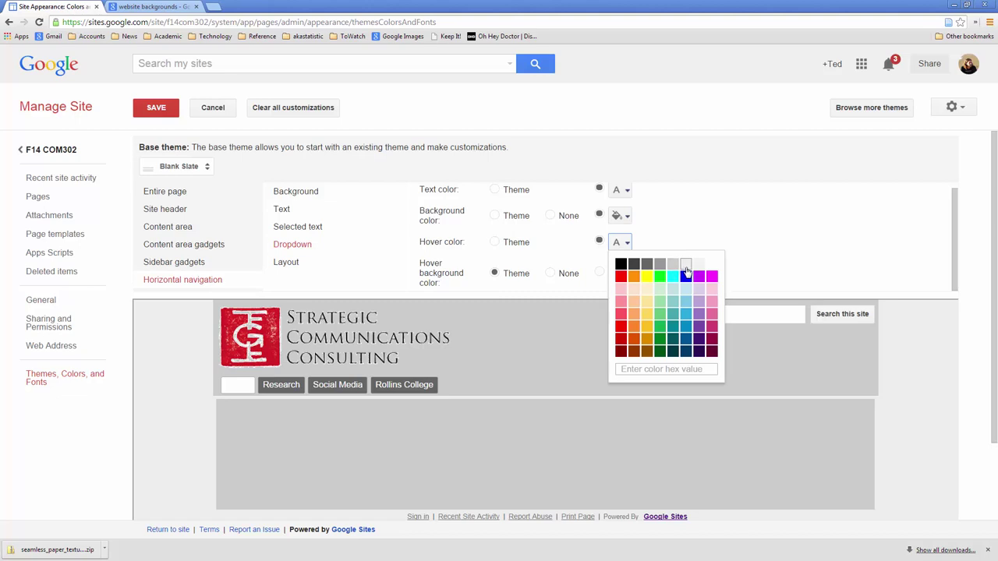
click(658, 273)
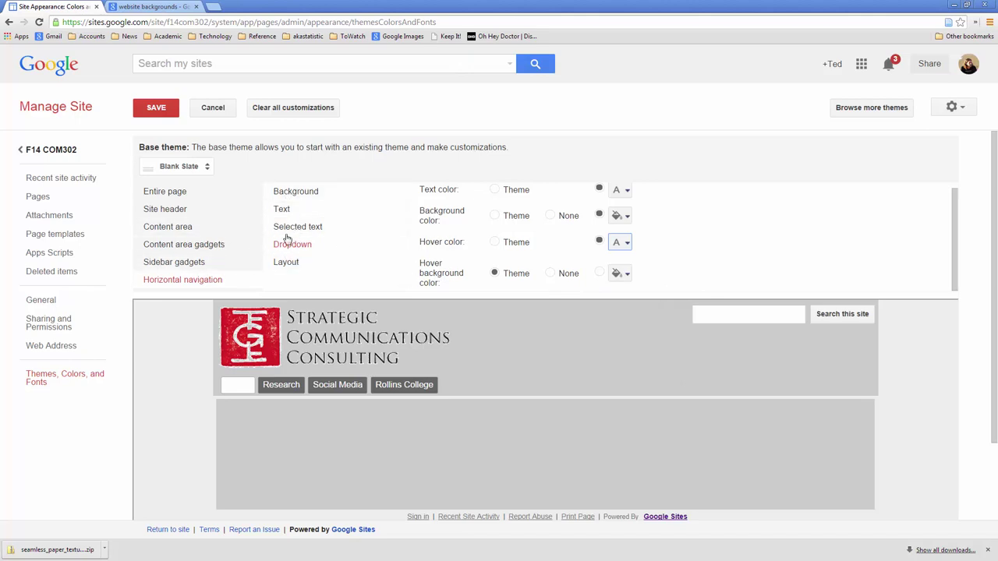
click(287, 229)
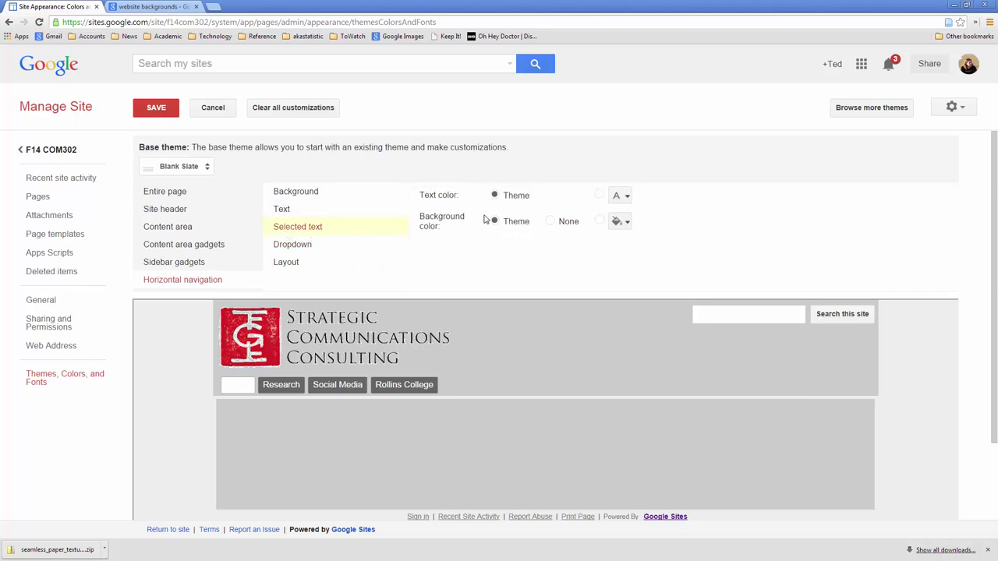
Step: Give the selected navigation tab light text and a medium-grey background, then save
click(626, 199)
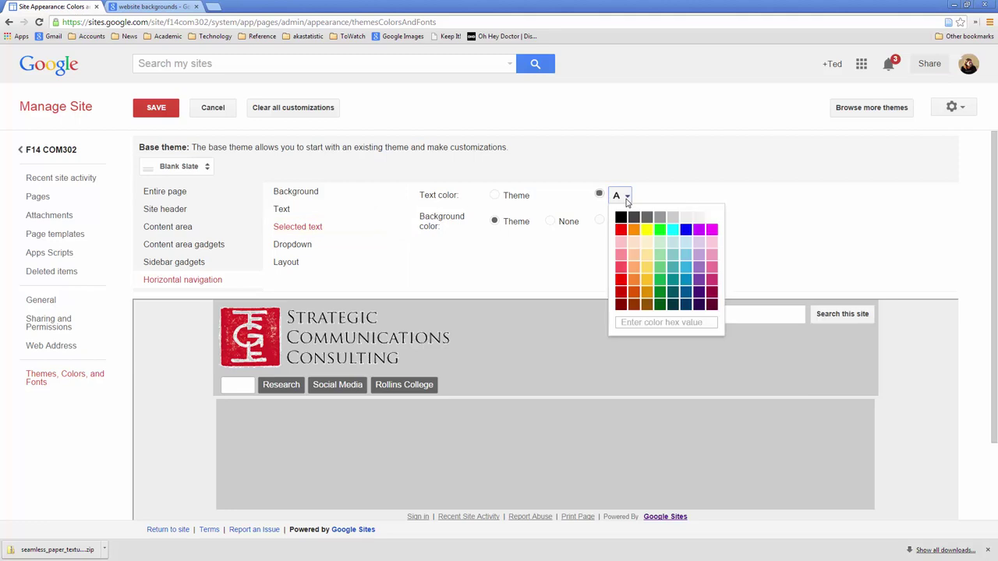
click(709, 219)
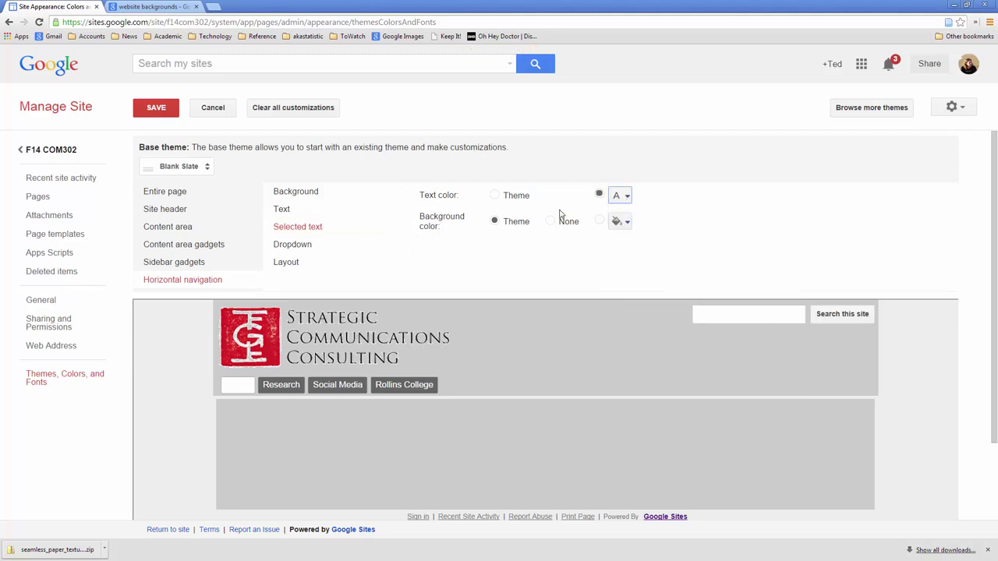
click(626, 225)
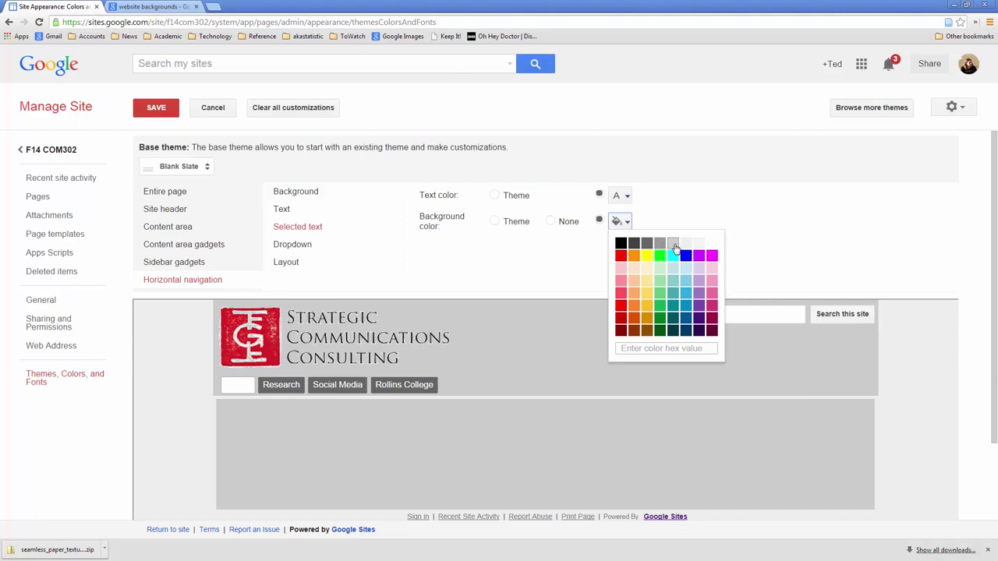
click(672, 244)
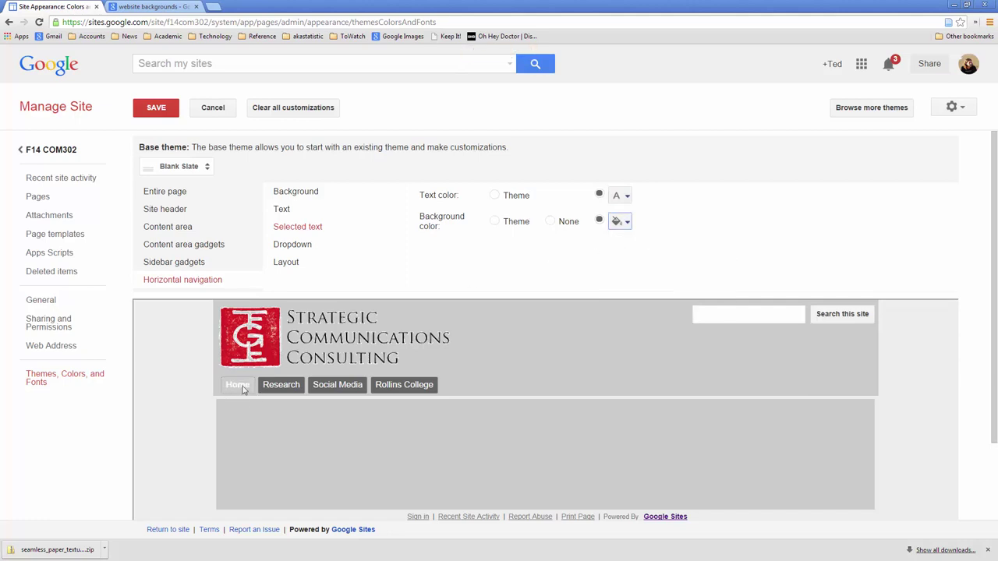
click(621, 223)
click(660, 244)
click(161, 111)
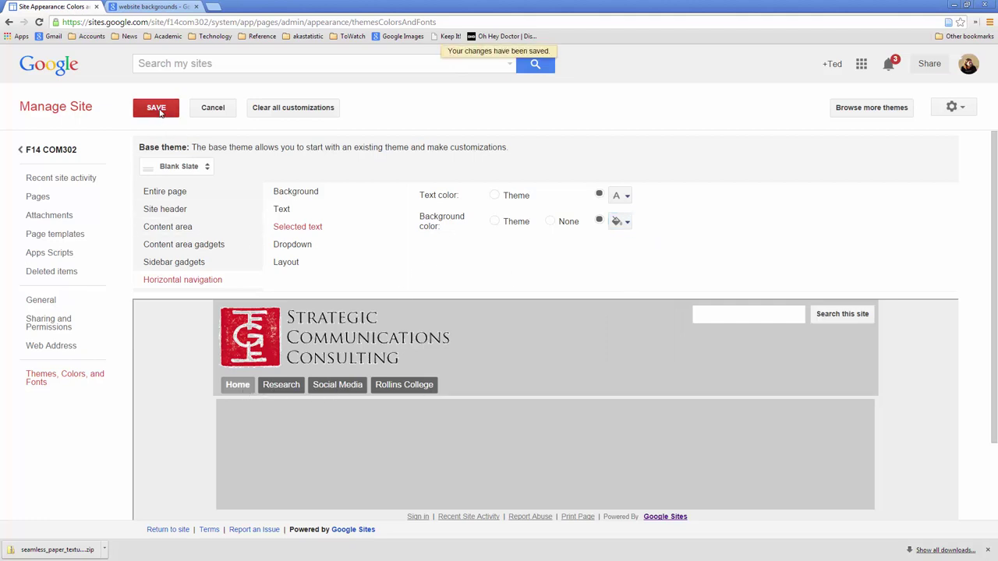
Step: Return to the restyled Home page, then open Manage site from the gear More Actions menu
click(215, 110)
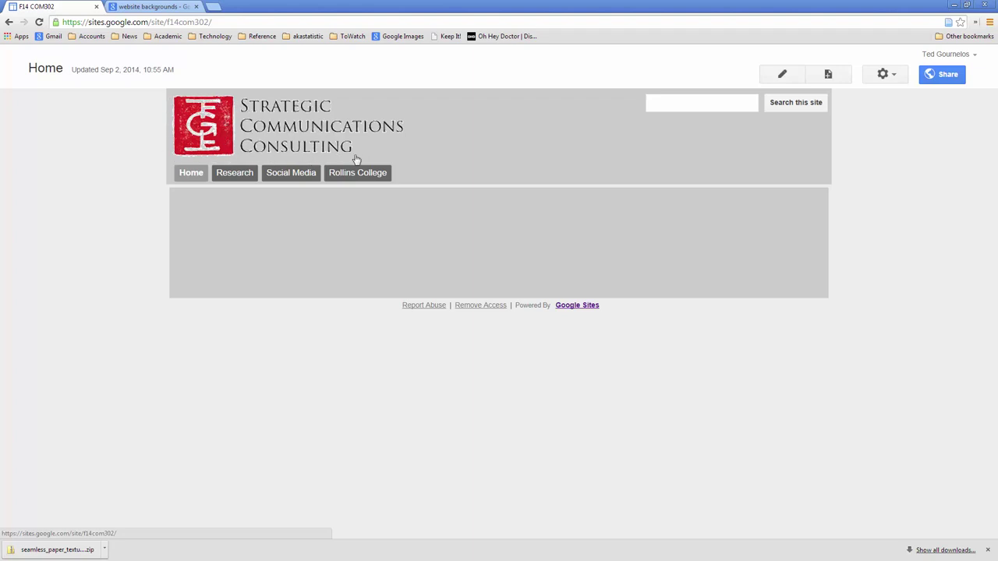
click(895, 80)
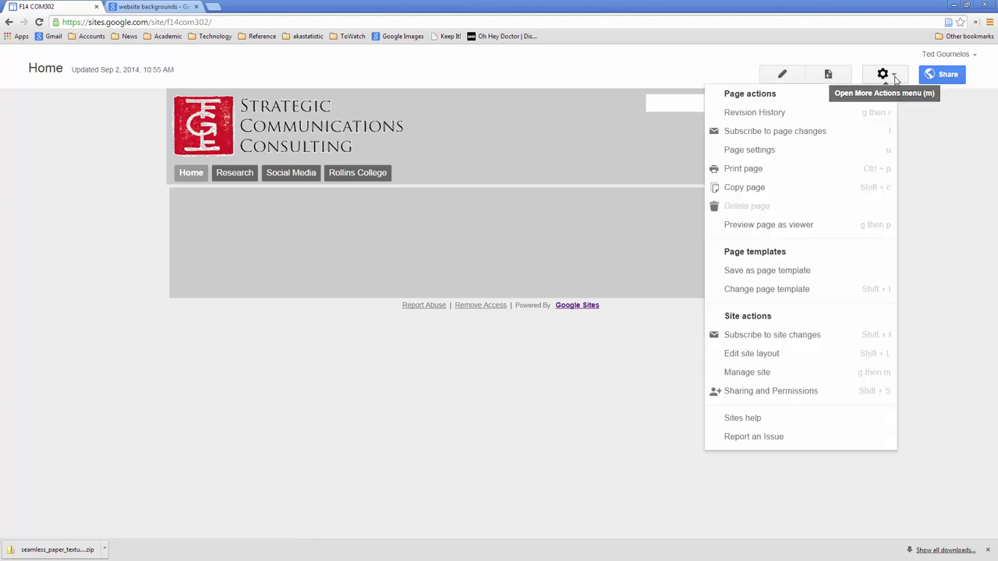
click(889, 78)
click(884, 78)
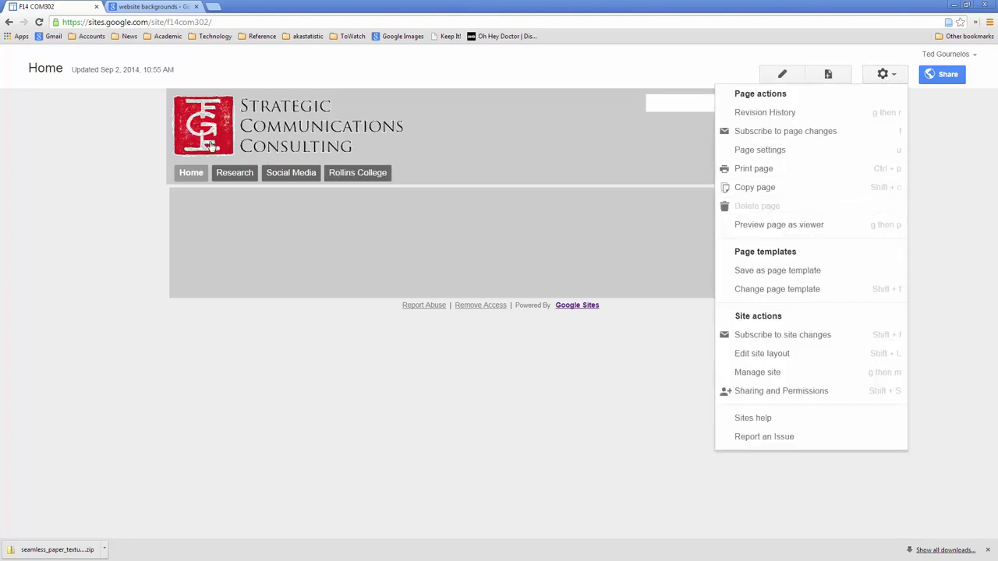
click(780, 373)
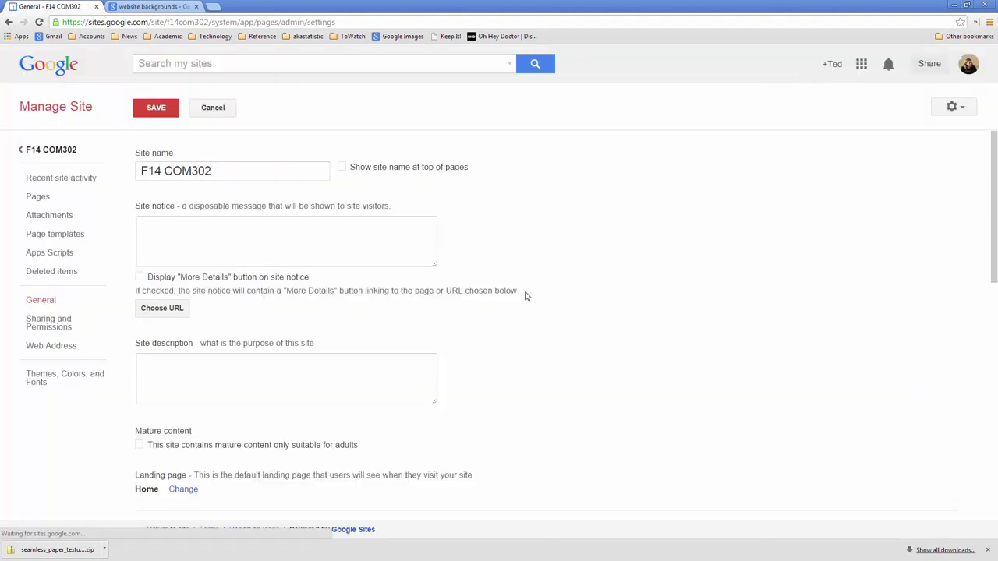
Step: Make the site header background white, save it, and return to the live Home page
click(50, 382)
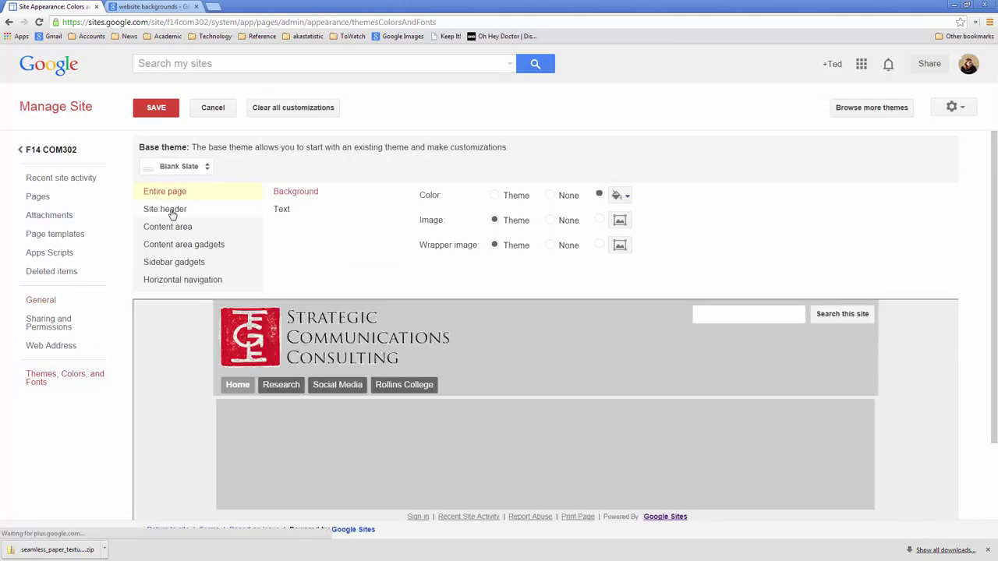
click(170, 212)
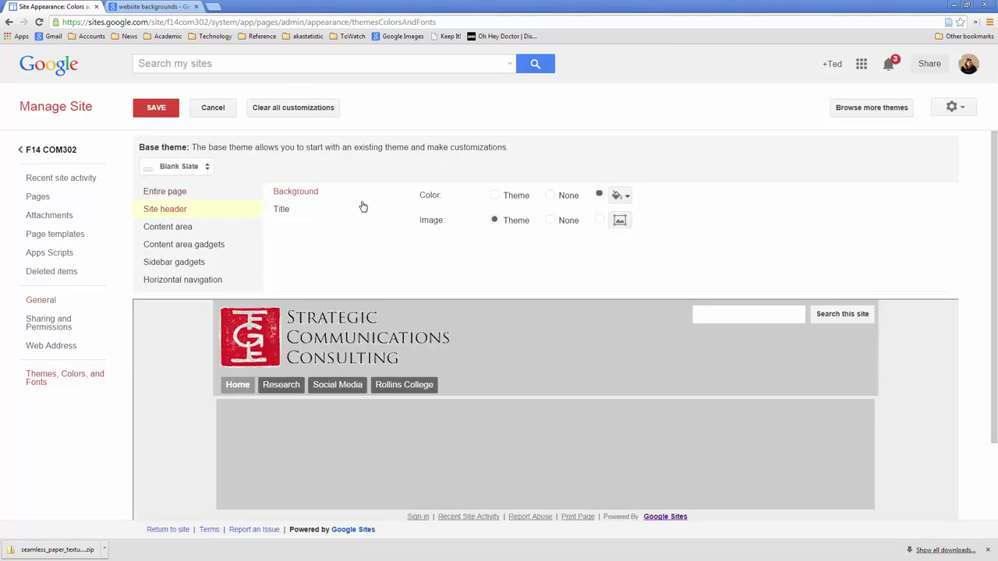
click(626, 199)
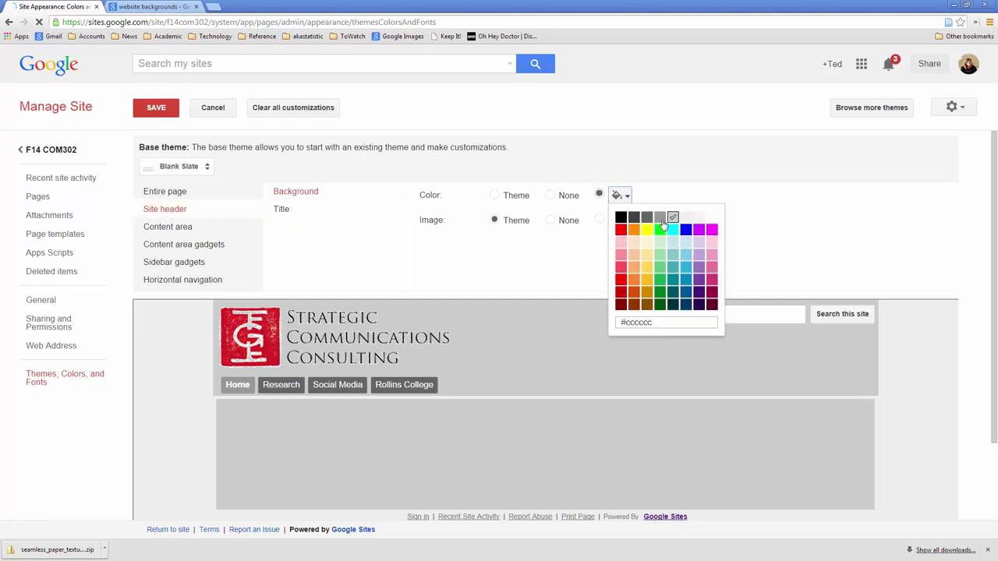
click(711, 223)
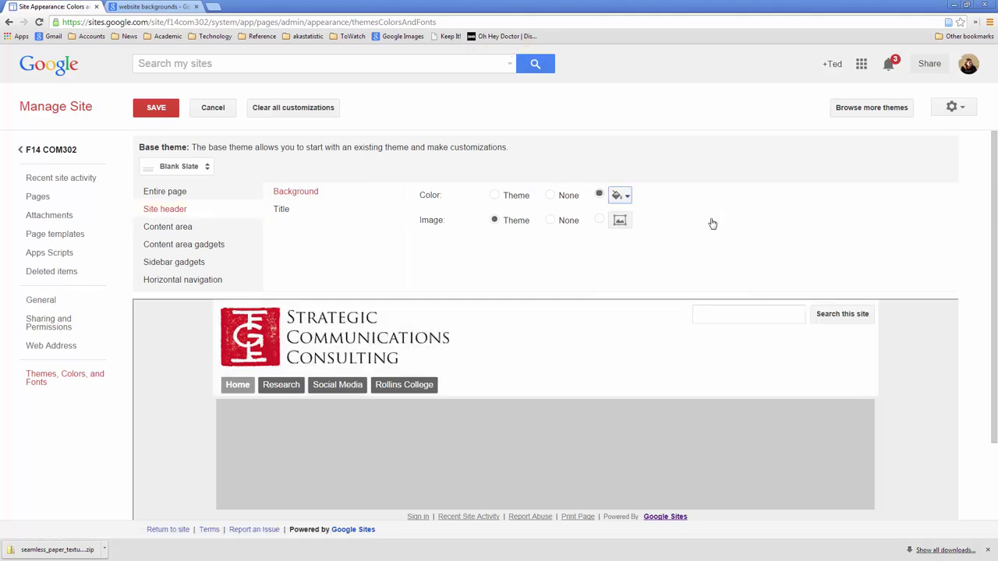
click(151, 112)
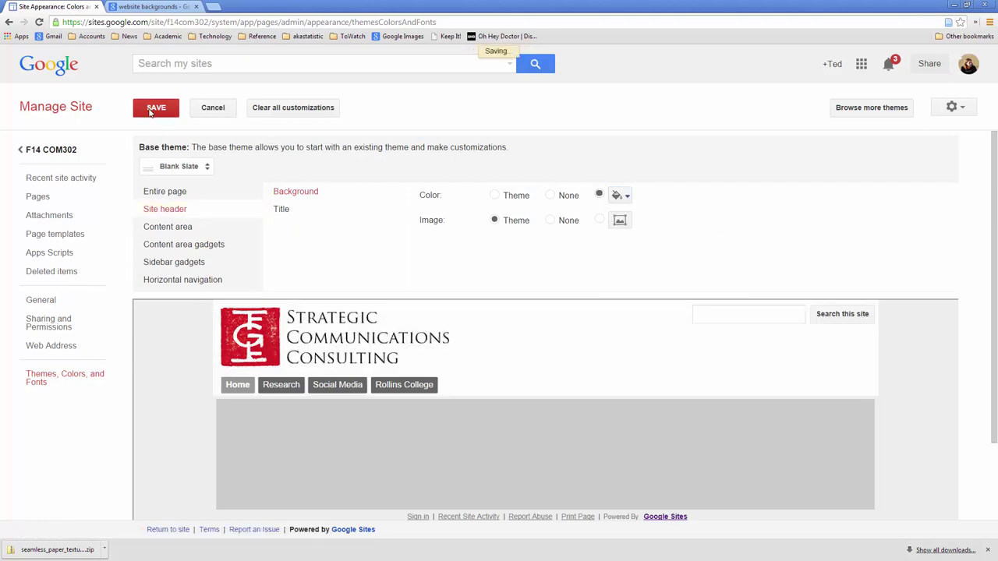
click(212, 115)
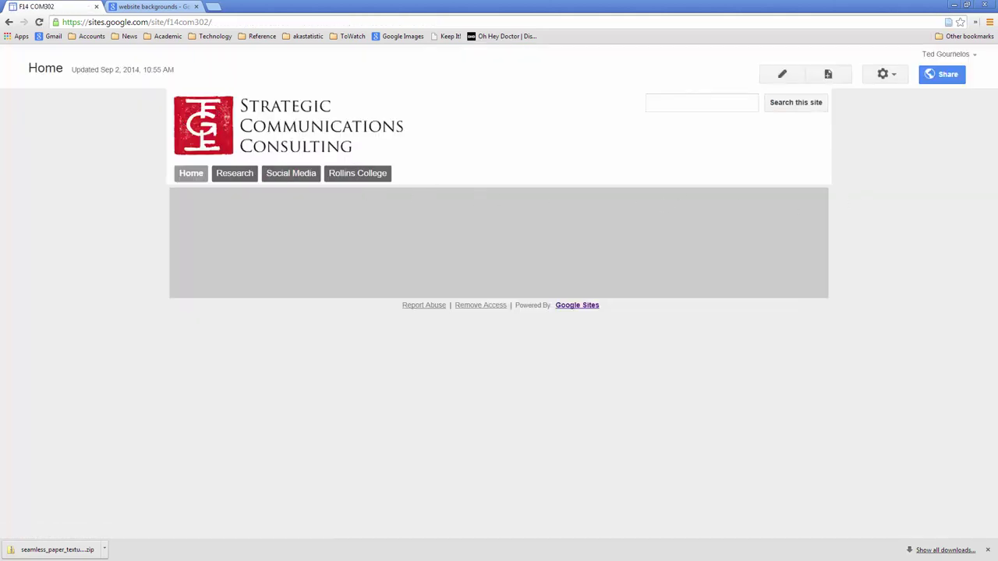
double_click(900, 14)
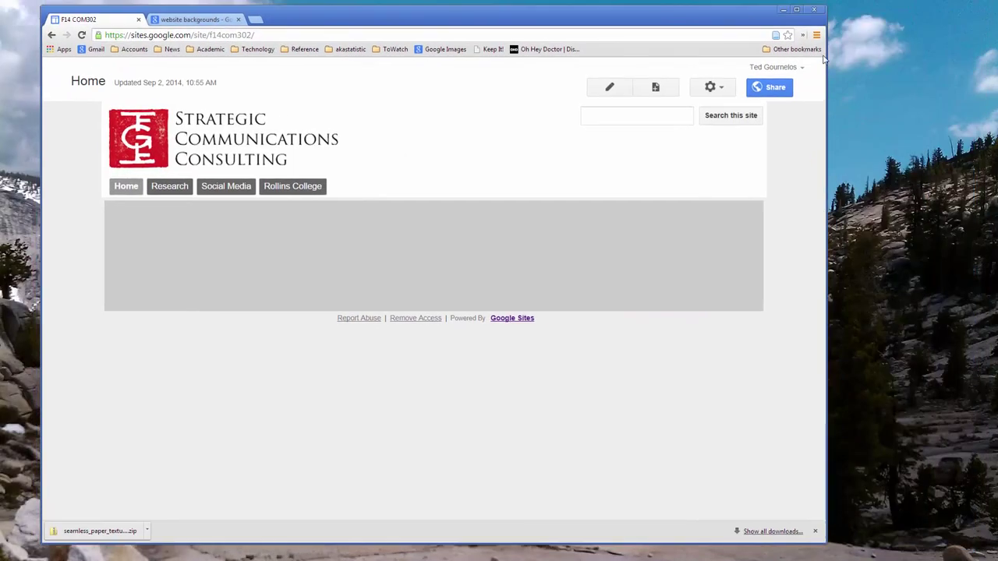
mouse_move(830, 153)
mouse_down()
mouse_move(359, 131)
mouse_move(926, 149)
mouse_up()
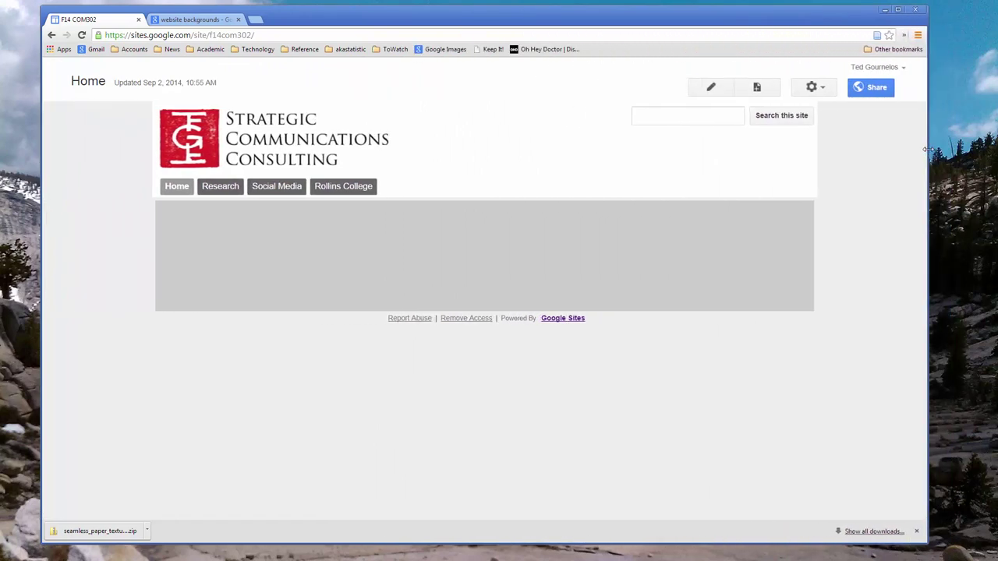
double_click(691, 23)
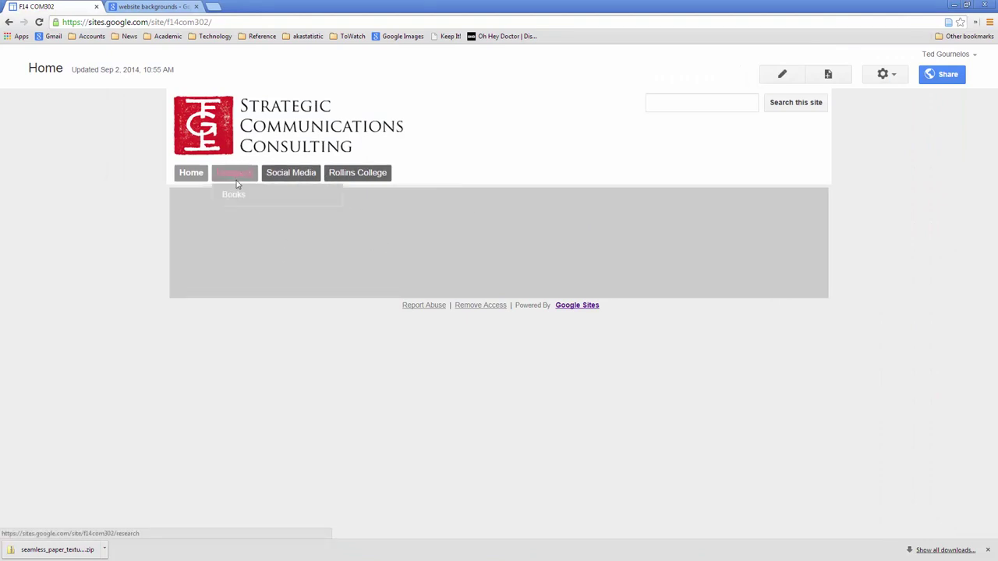
mouse_move(232, 191)
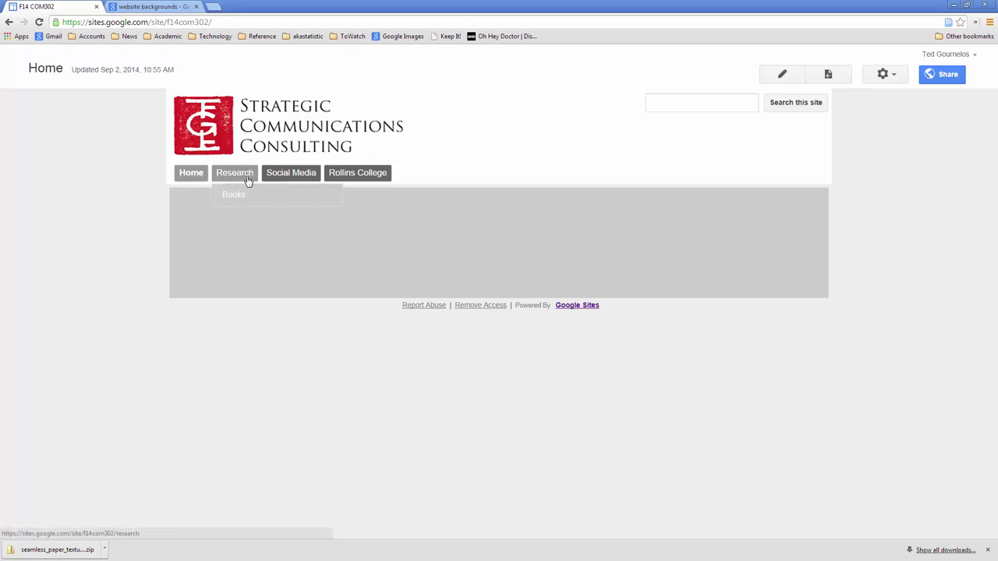